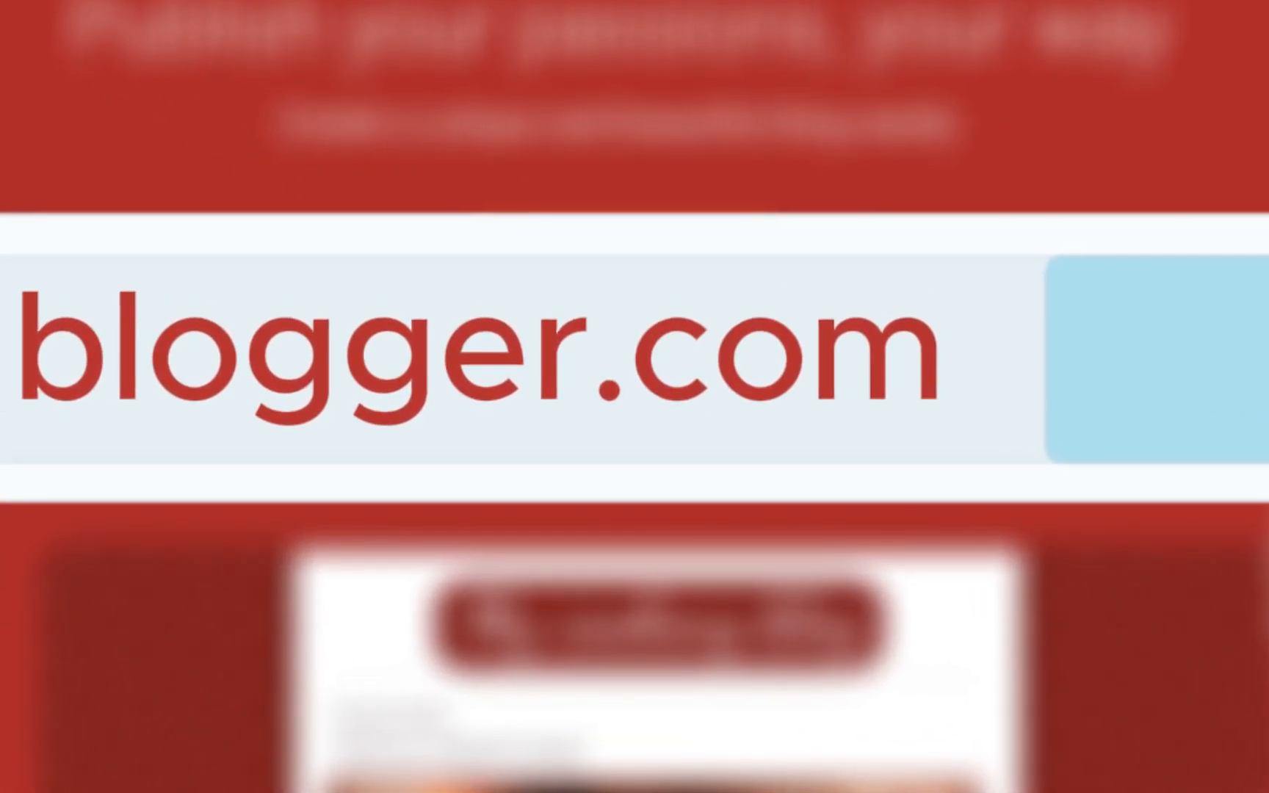
# - Go to blogger.com and start signing in to Blogger
pyautogui.click(360, 70)
pyautogui.write('blogger.com/about/?bpli=1')
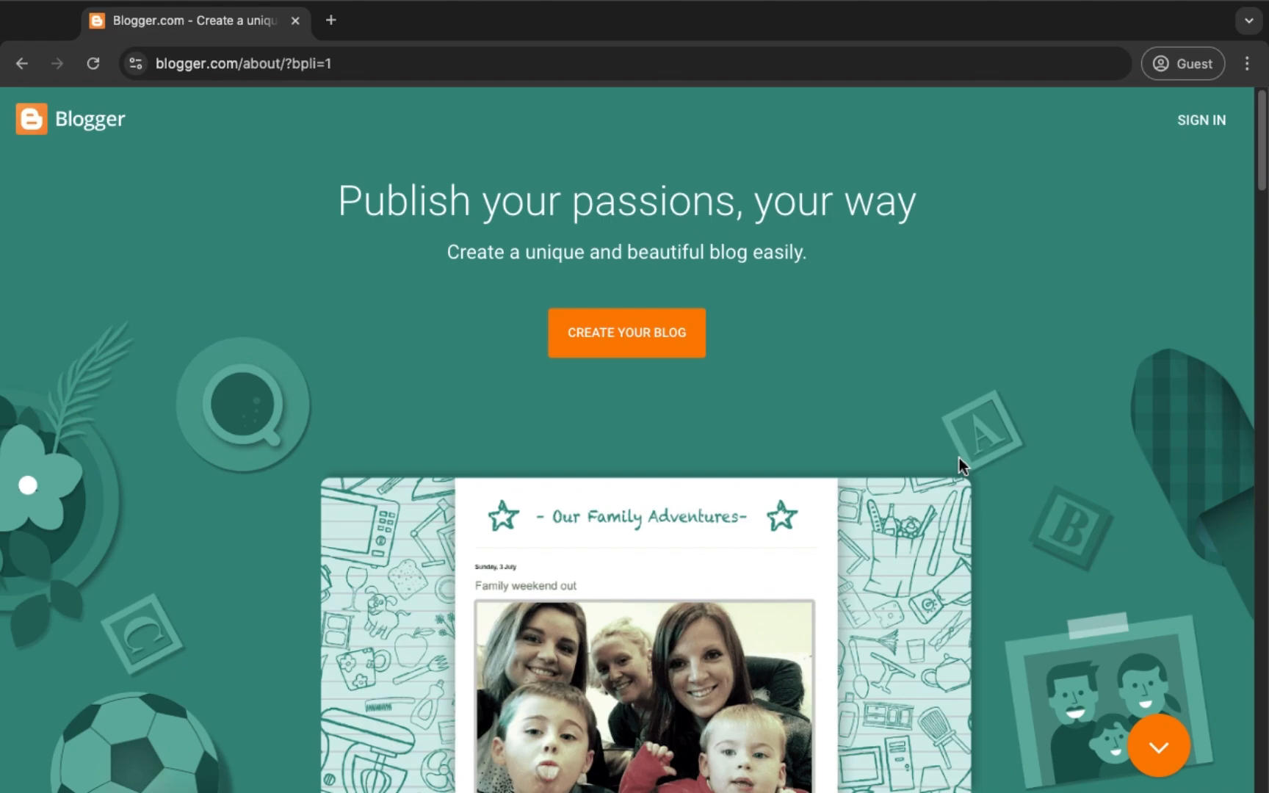
pyautogui.scroll(-15, 958, 458)
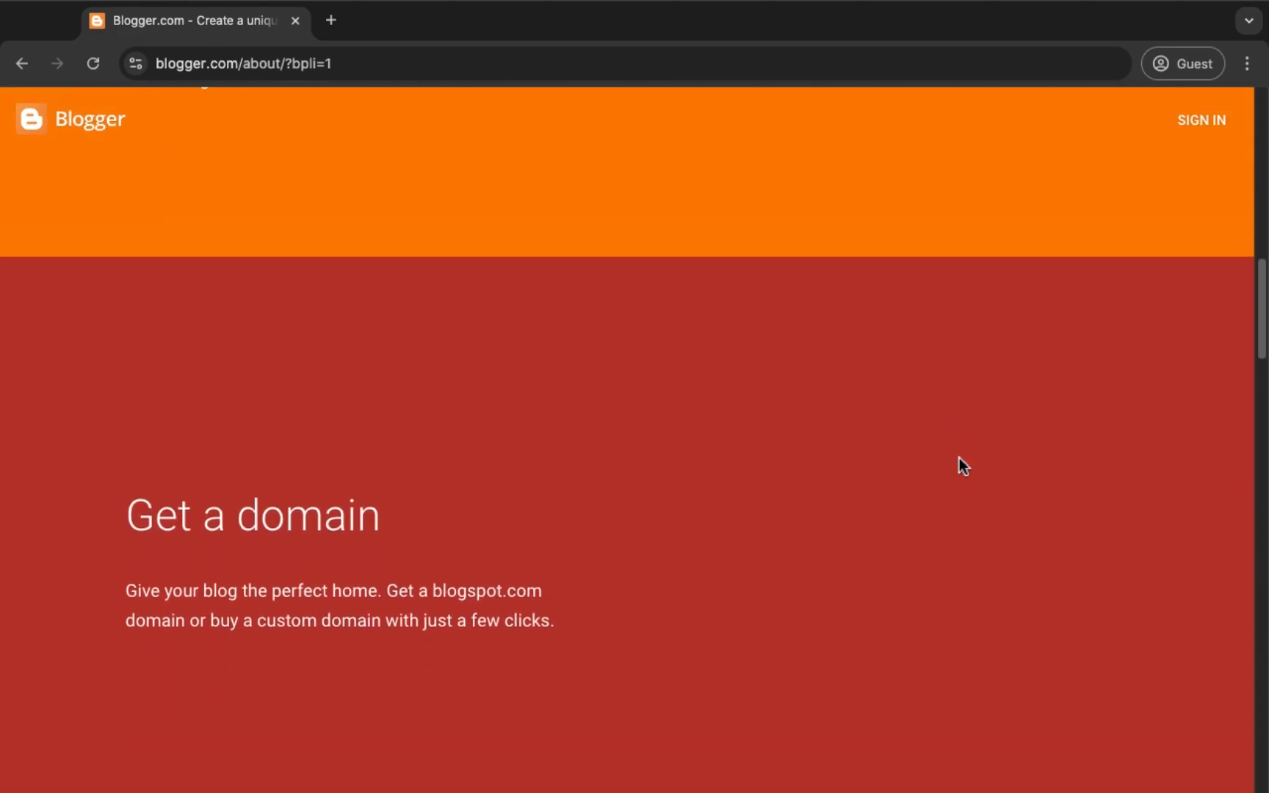
pyautogui.scroll(15, 958, 457)
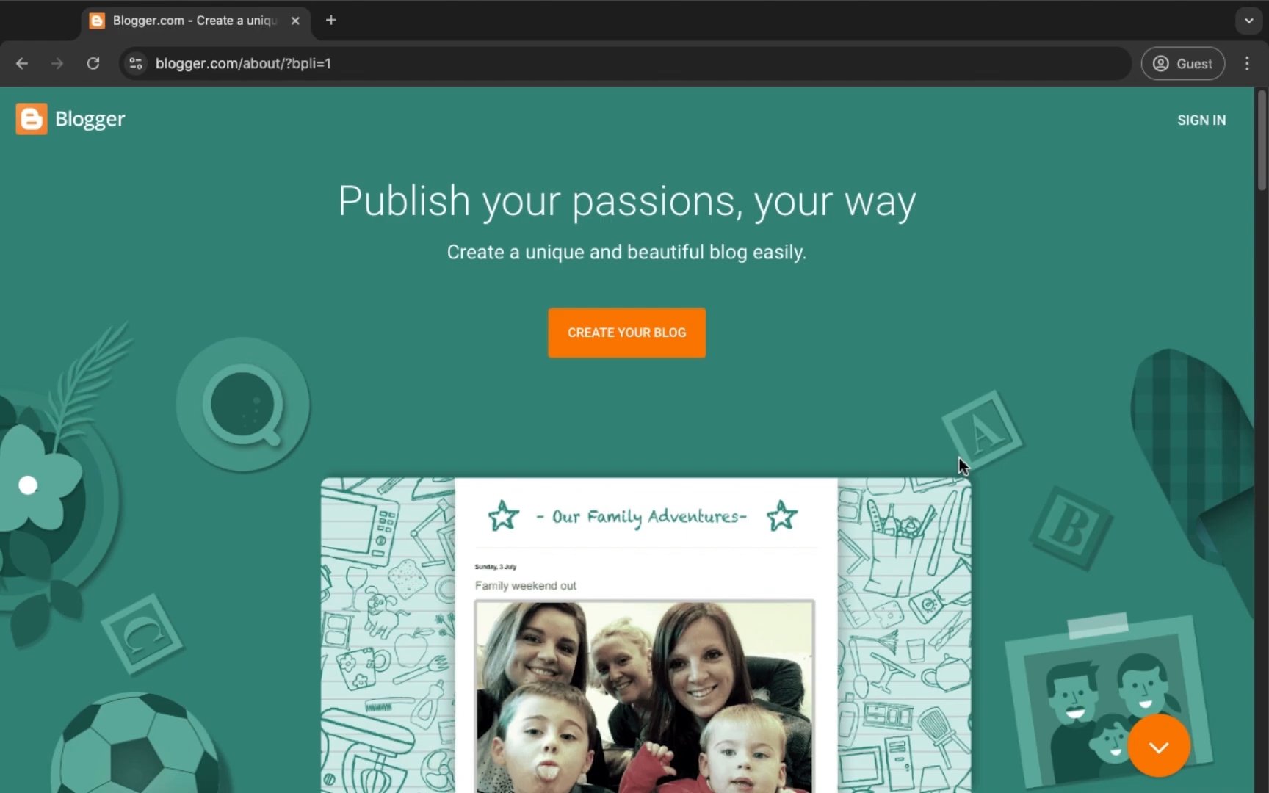
pyautogui.scroll(-15, 958, 457)
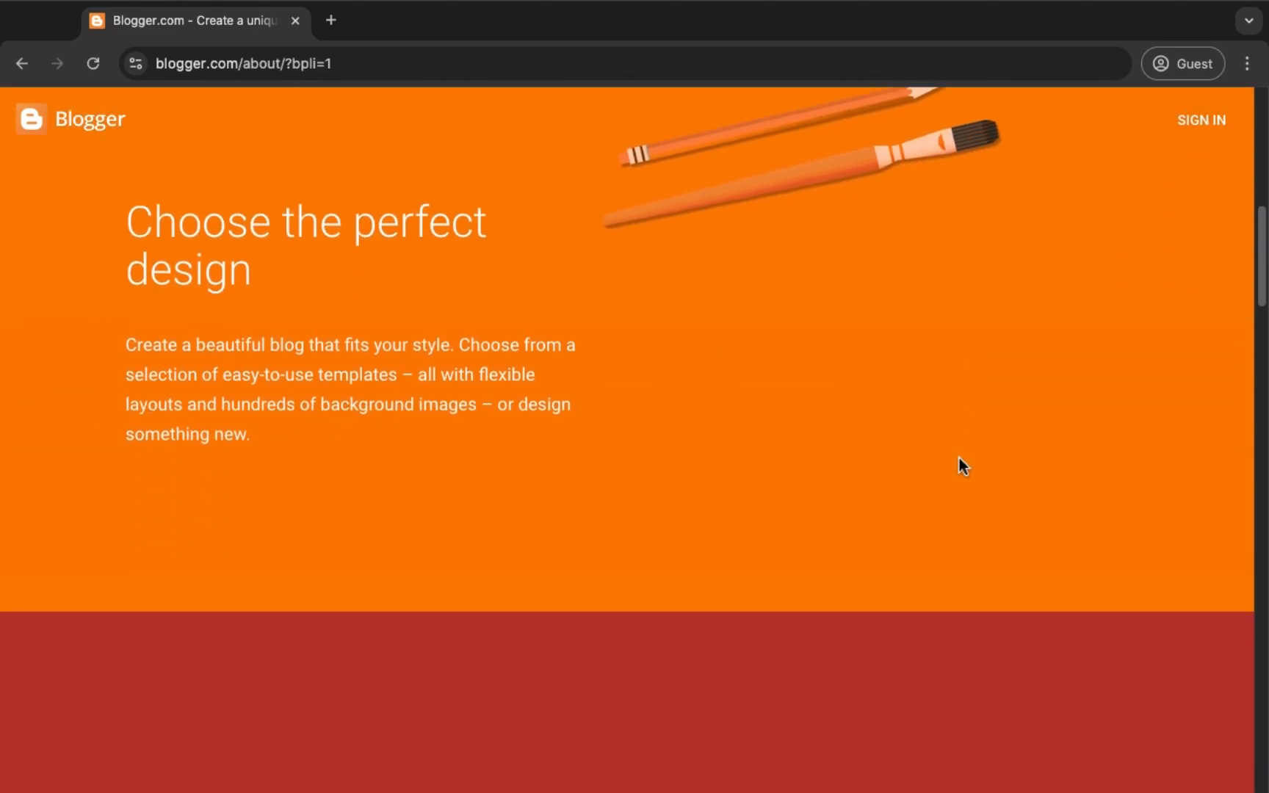
pyautogui.scroll(-15, 958, 457)
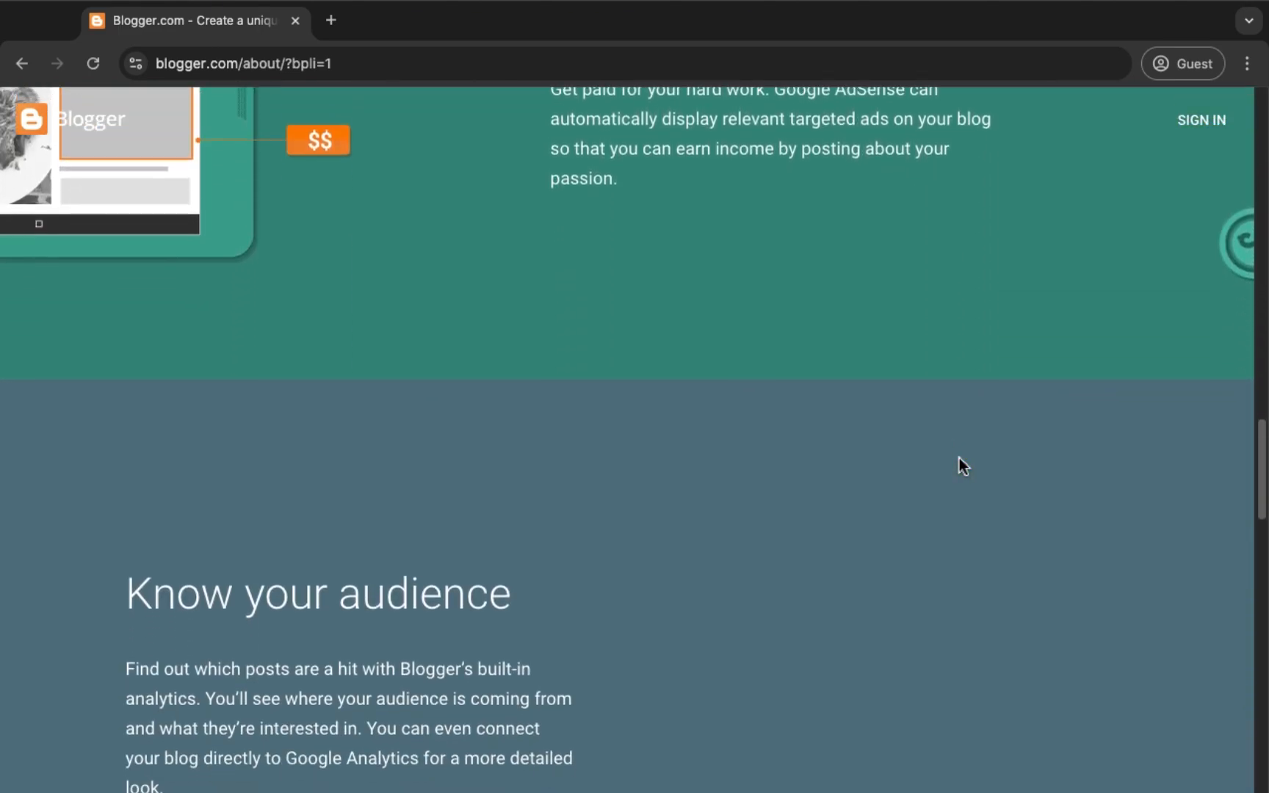
pyautogui.scroll(-10, 958, 457)
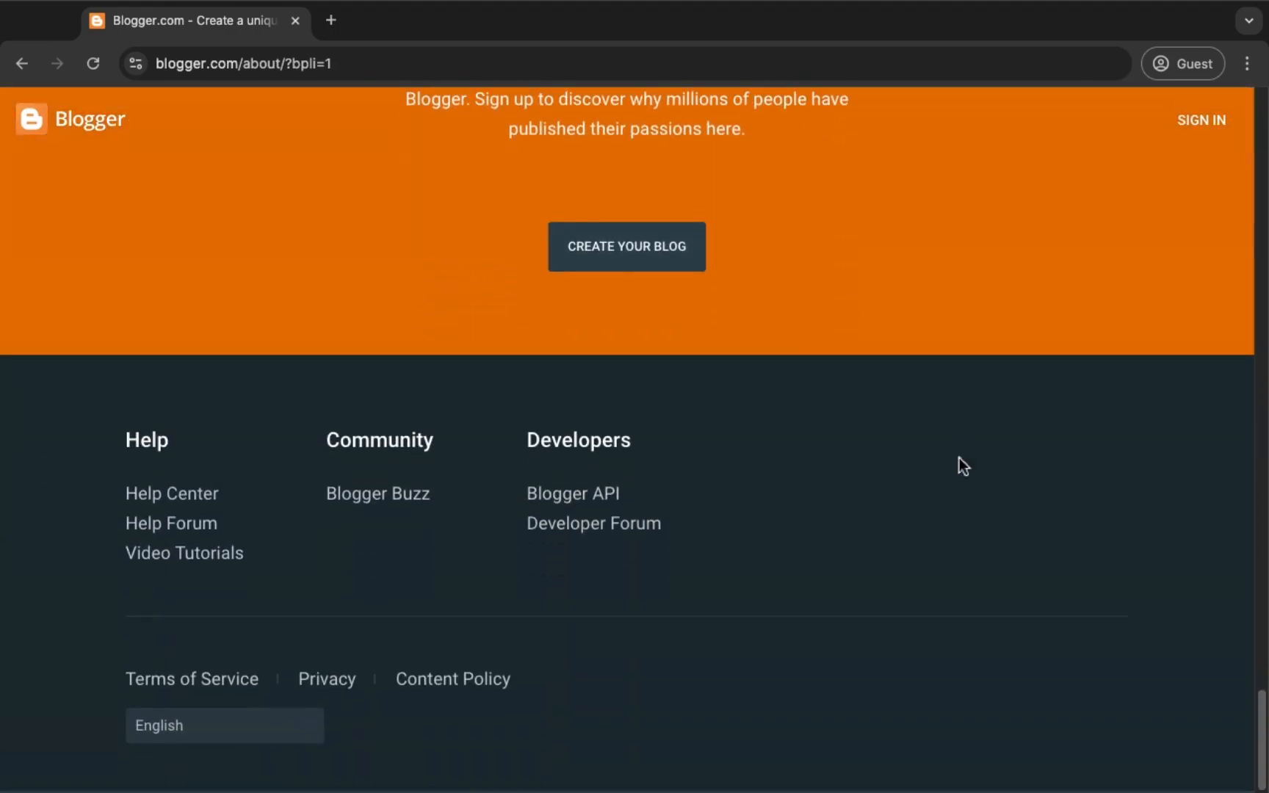
pyautogui.scroll(20, 959, 457)
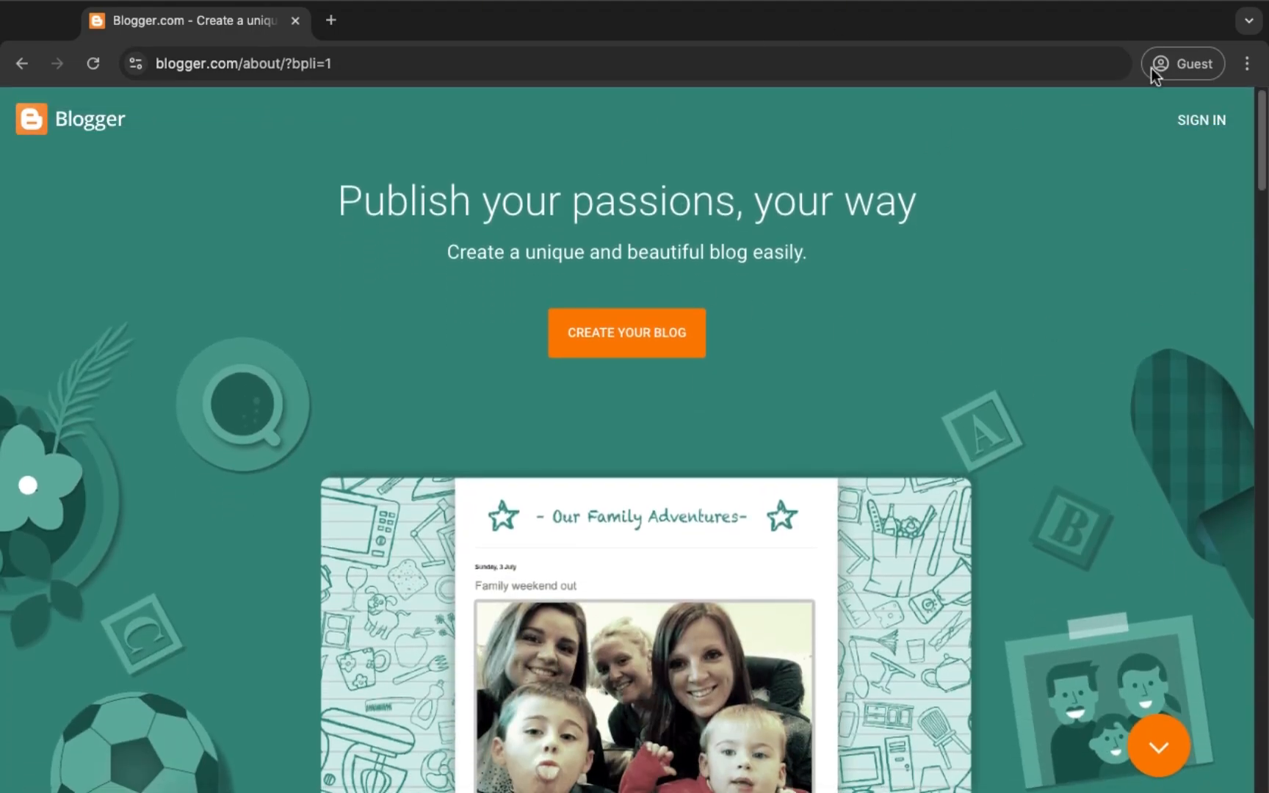
pyautogui.click(1202, 121)
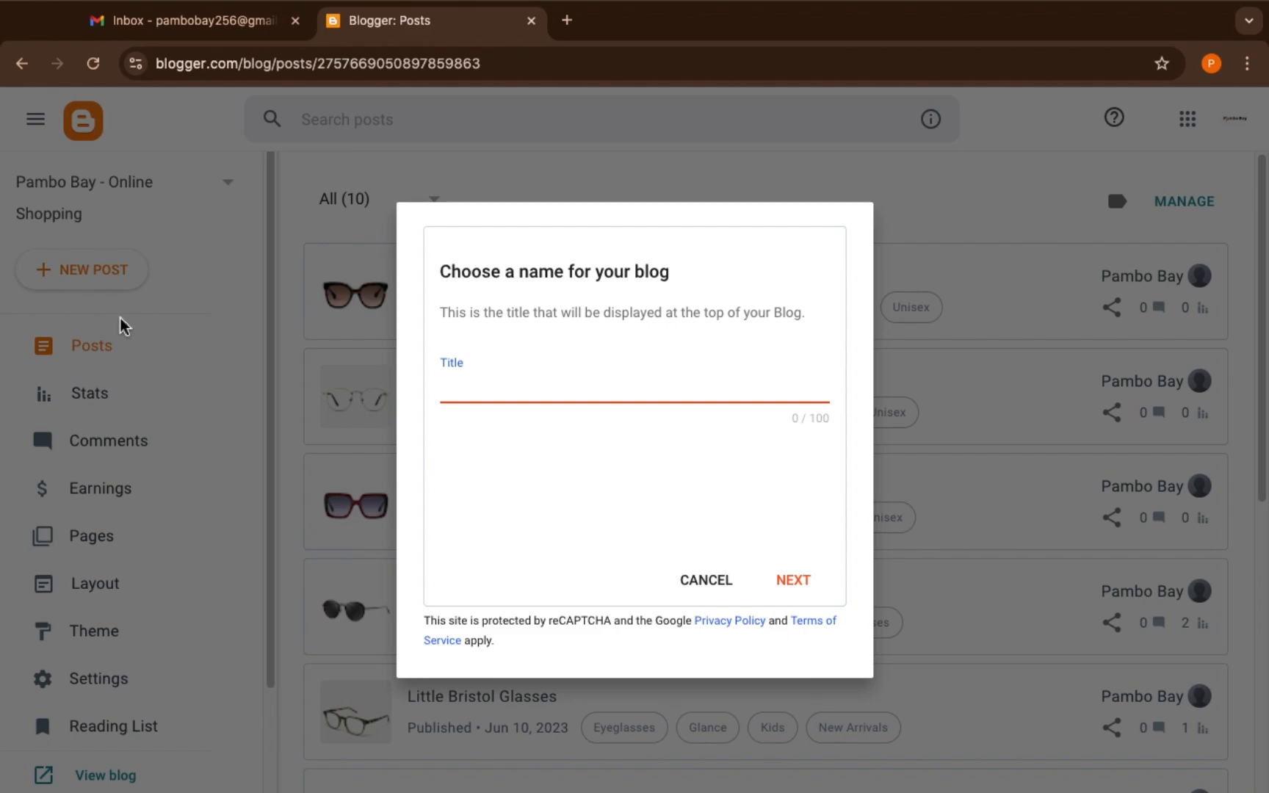
# - Enter Photography Blog as the new blog's title, respell it as Fotography Blog, and proceed to the URL choice
pyautogui.write('Photography ')
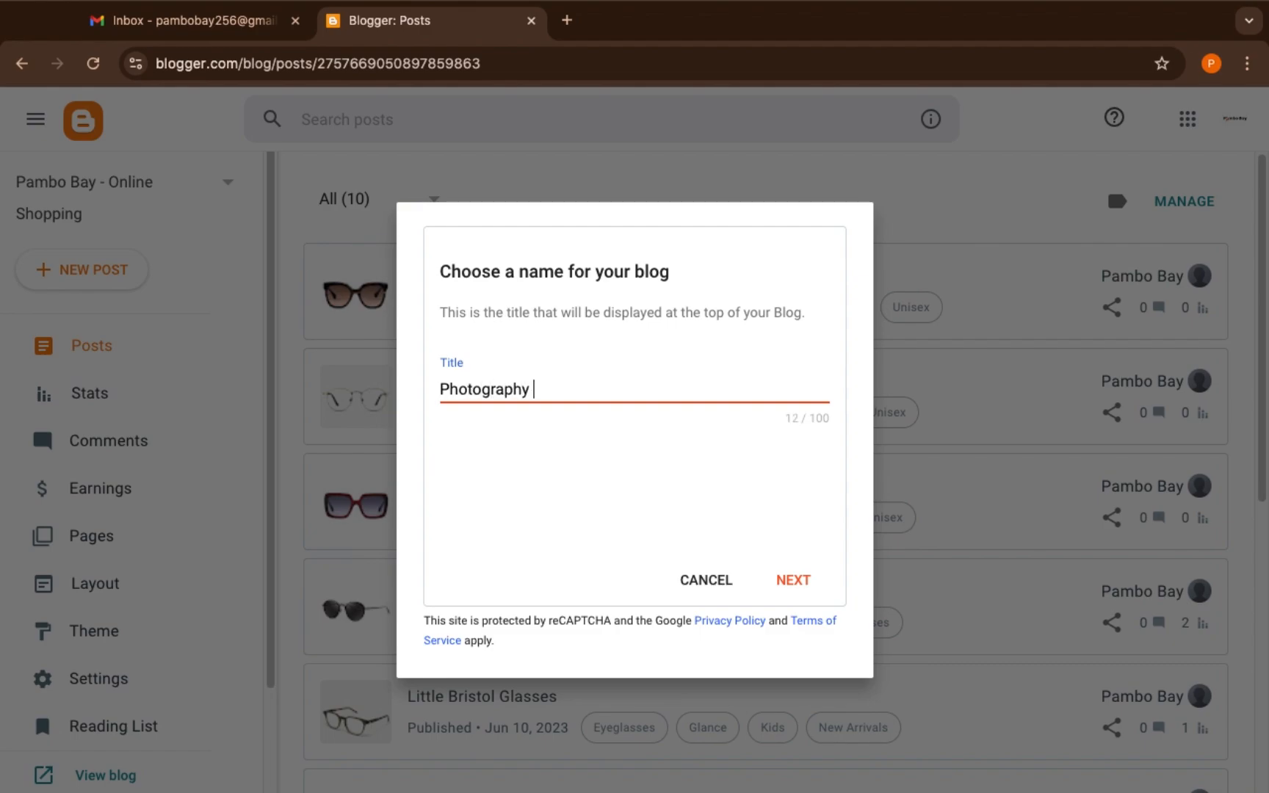
pyautogui.write('Blog')
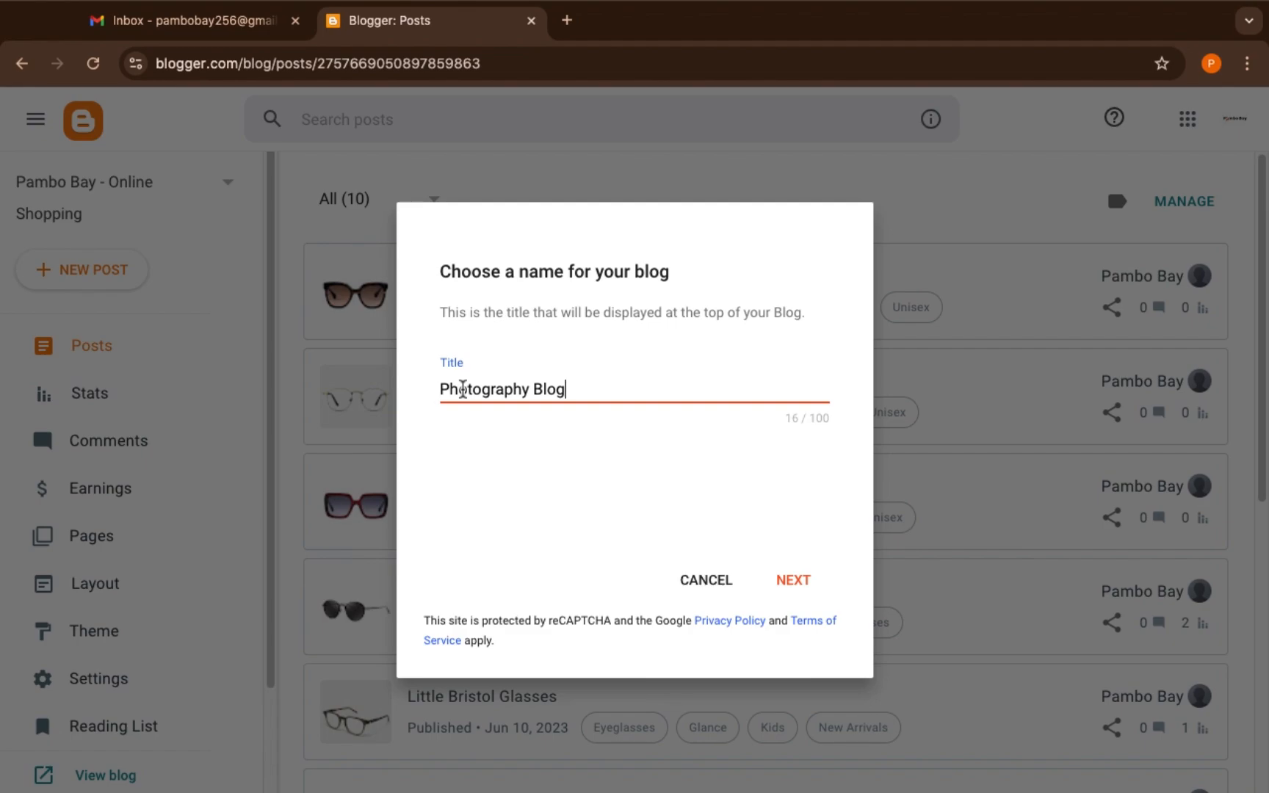
pyautogui.click(458, 390)
pyautogui.press('BackSpace')
pyautogui.press('BackSpace')
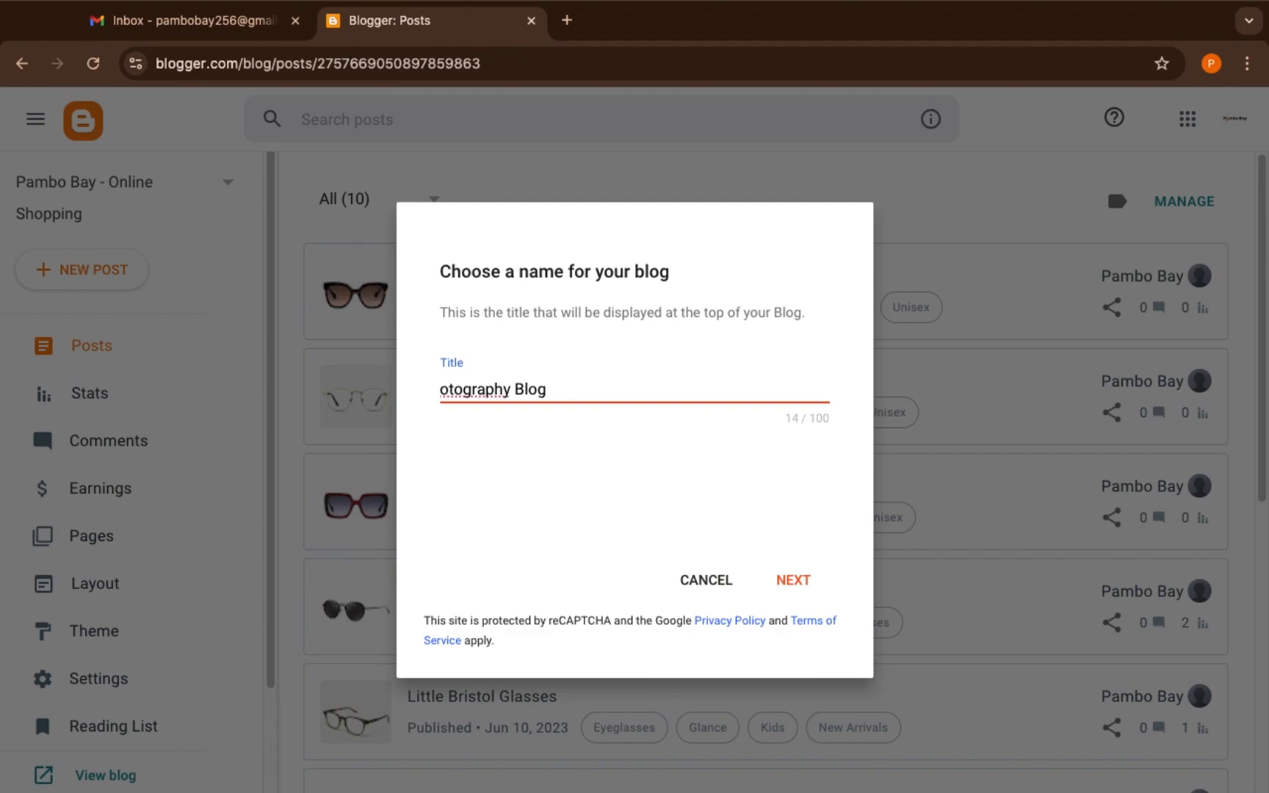
pyautogui.write('F')
pyautogui.click(507, 344)
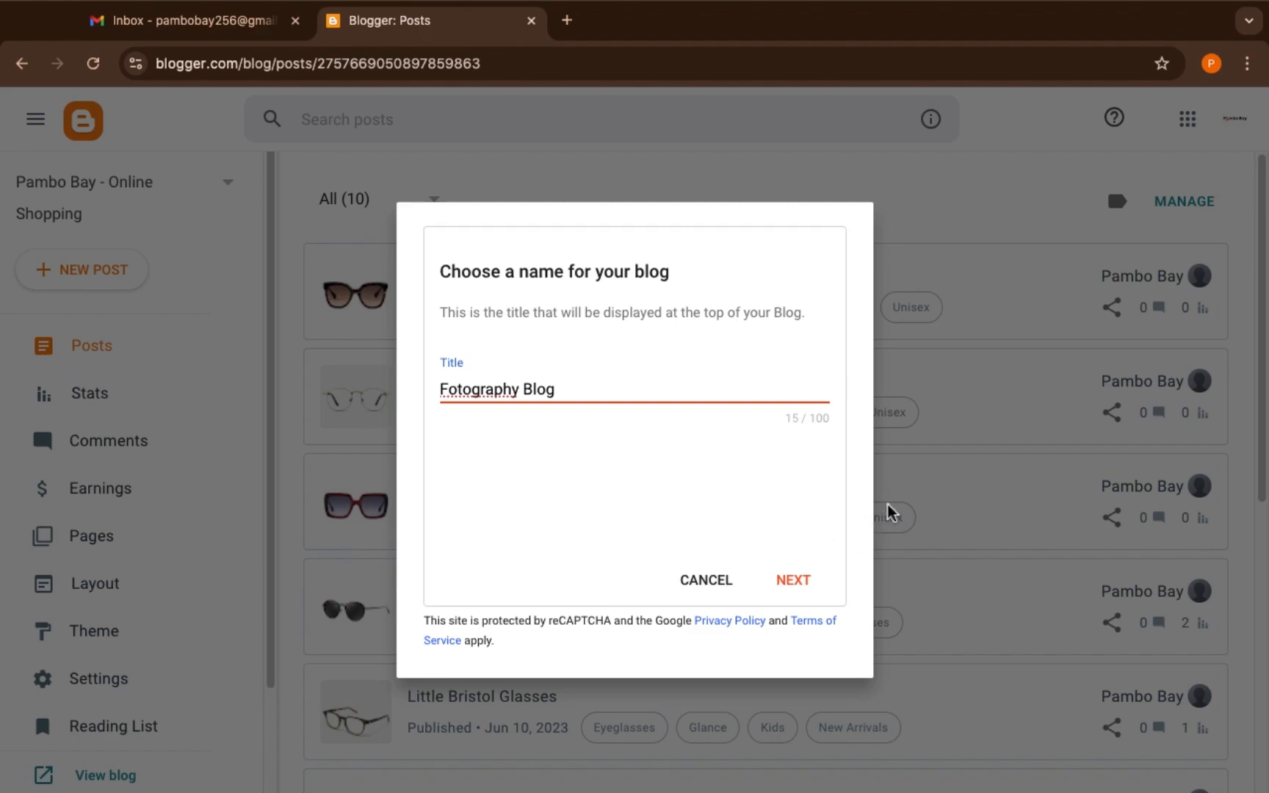
pyautogui.click(787, 582)
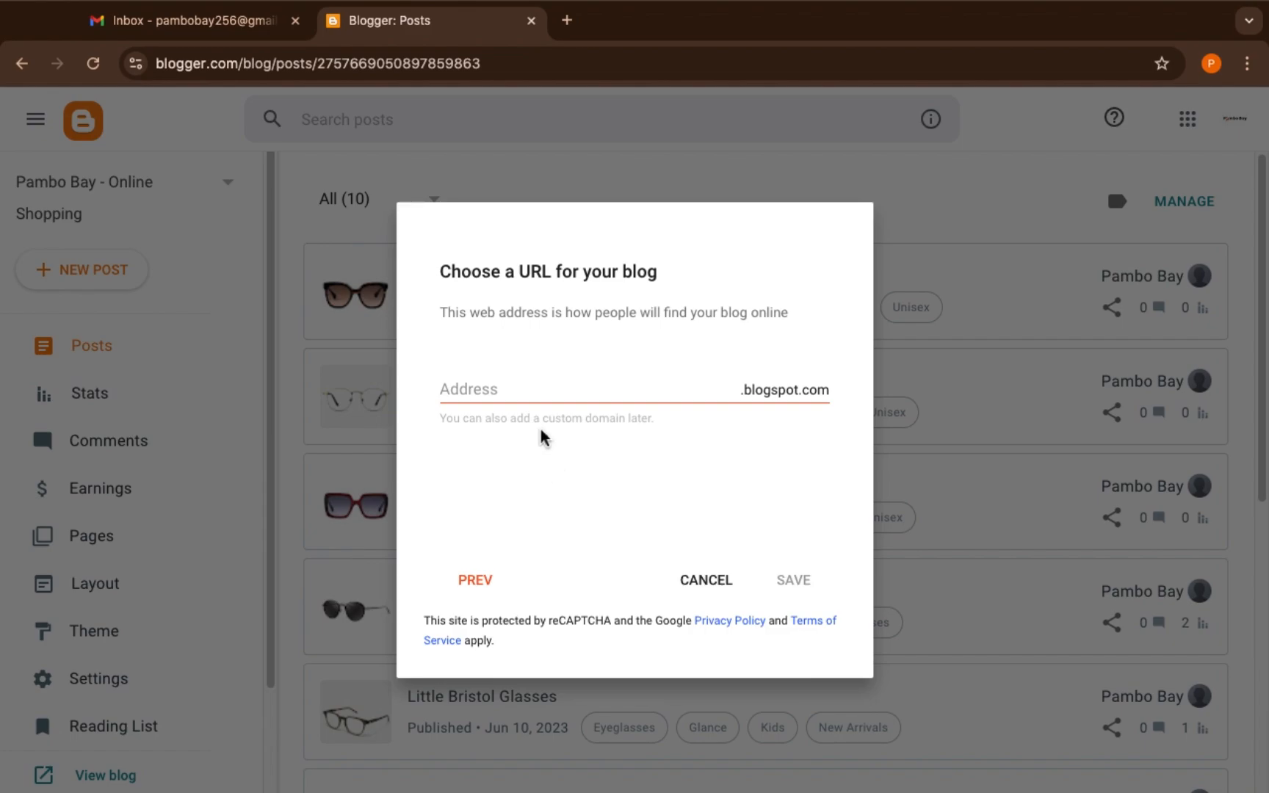
# - Try fotographyblog as the blog's blogspot.com address
pyautogui.click(516, 390)
pyautogui.write('F')
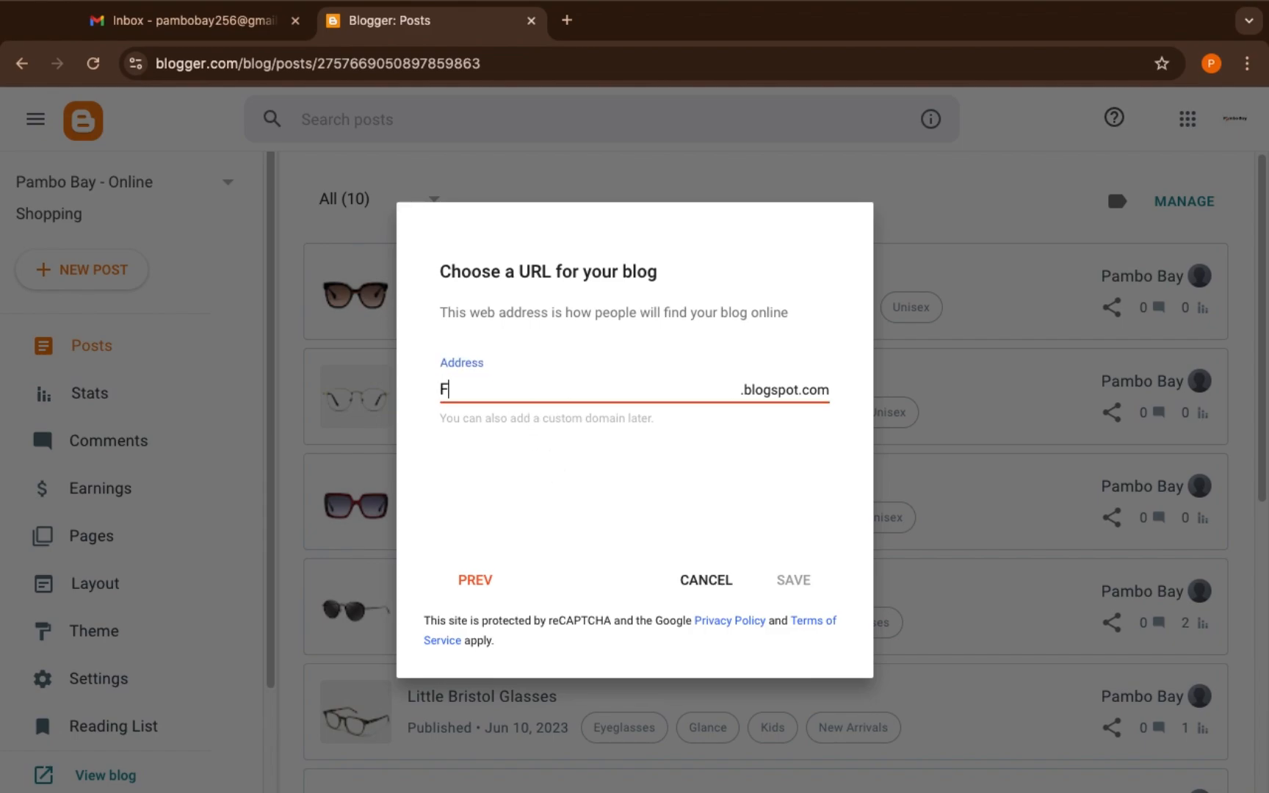
pyautogui.press('BackSpace')
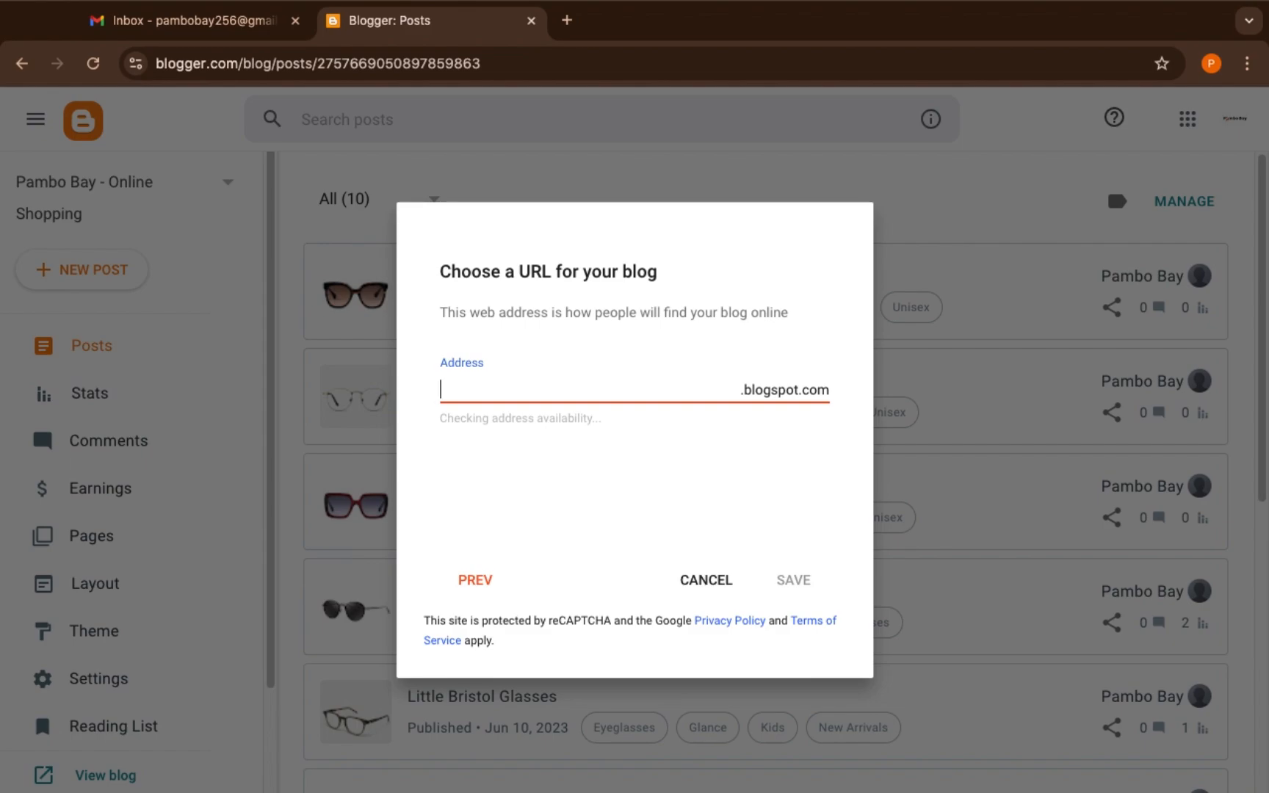
pyautogui.write('foto')
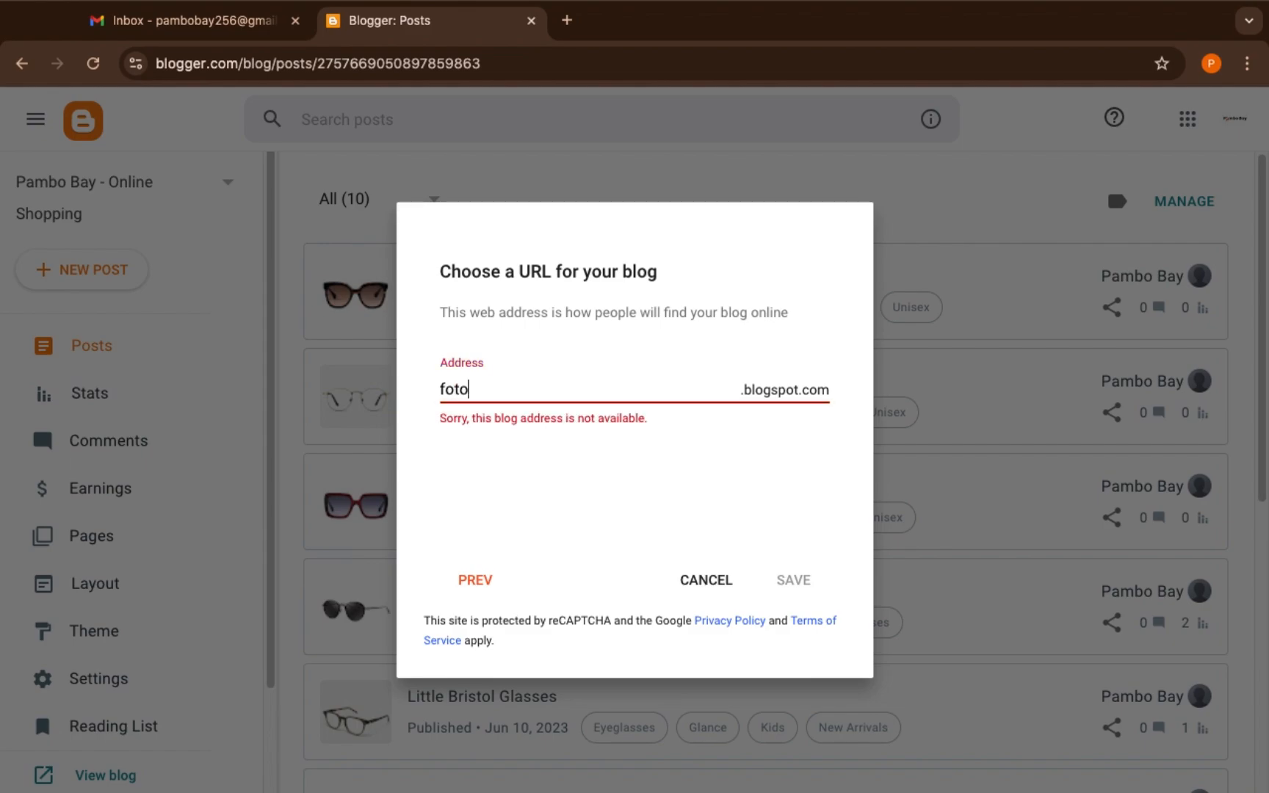
pyautogui.write('graphyblog')
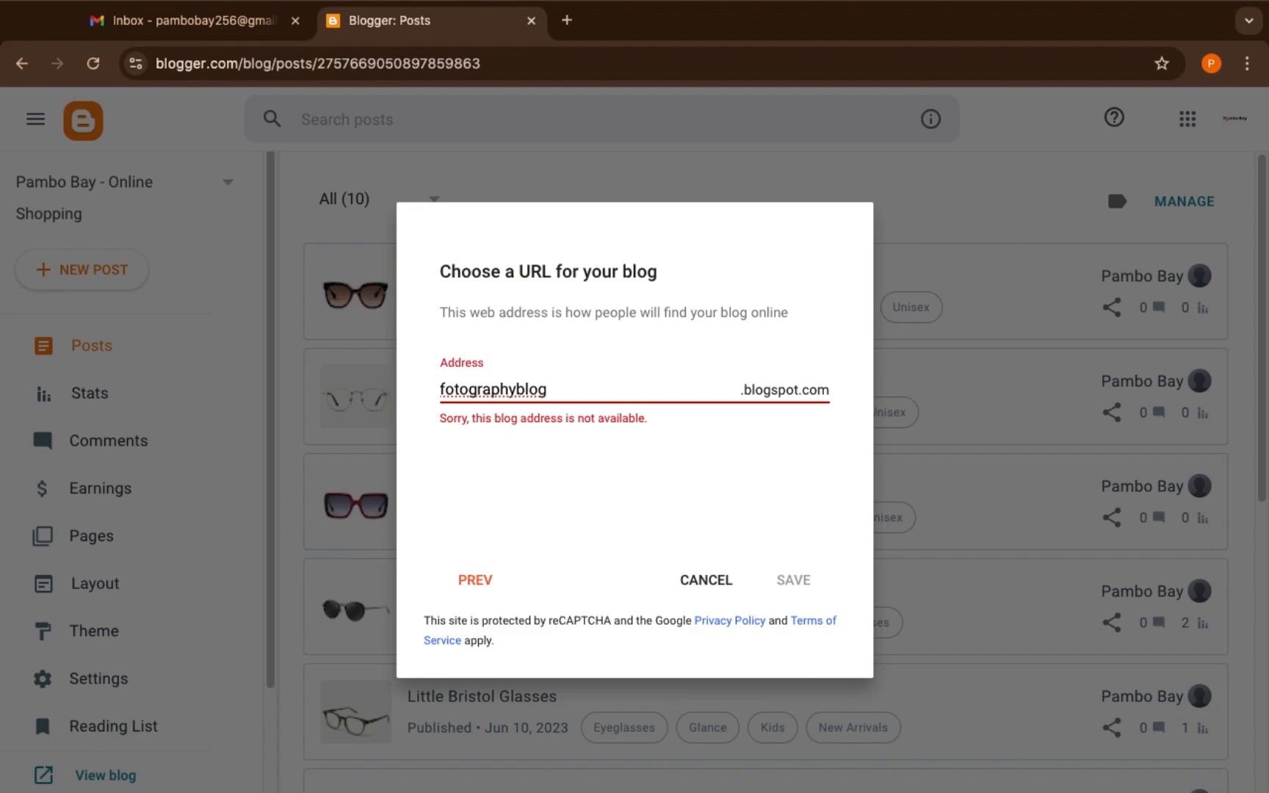
# - Change the blog address to fotographytipsblog and save the new blog
pyautogui.press('BackSpace')
pyautogui.press('BackSpace')
pyautogui.press('BackSpace')
pyautogui.press('BackSpace')
pyautogui.write('tips')
pyautogui.write('blog')
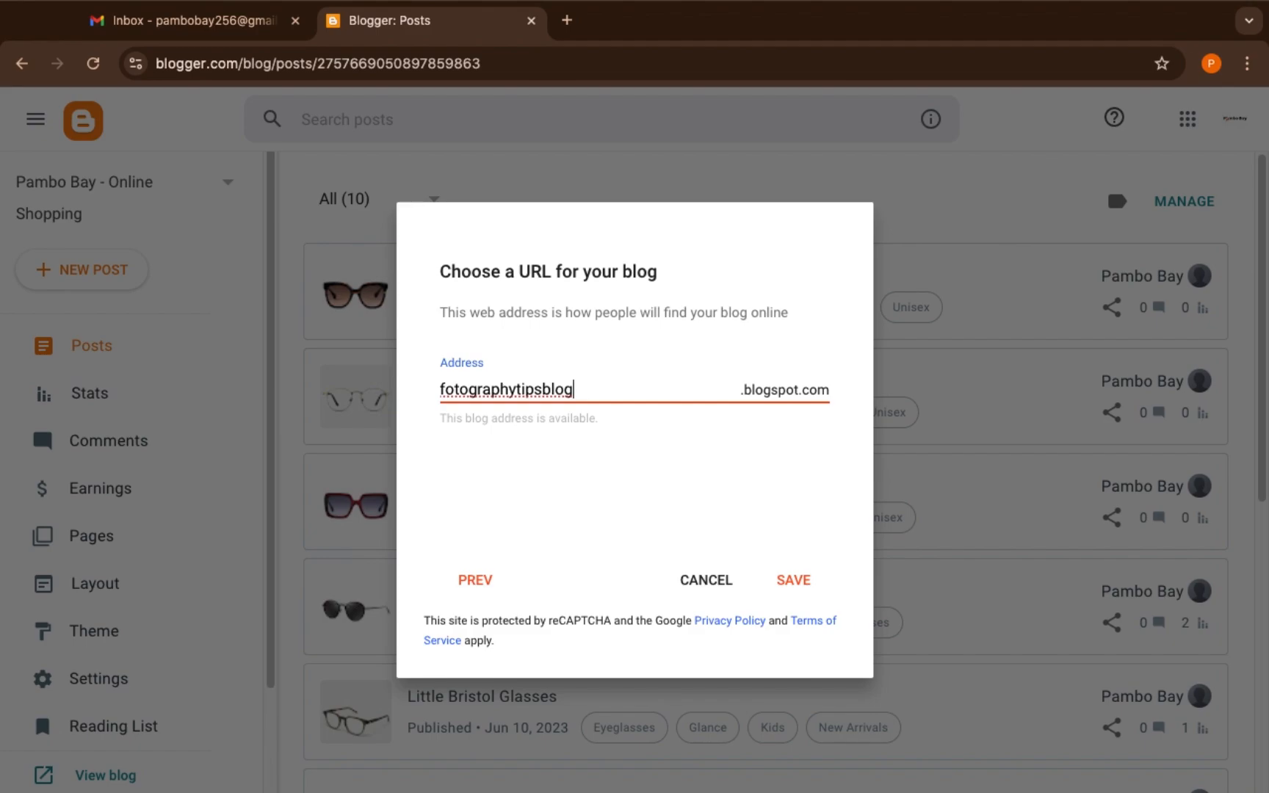
pyautogui.click(793, 580)
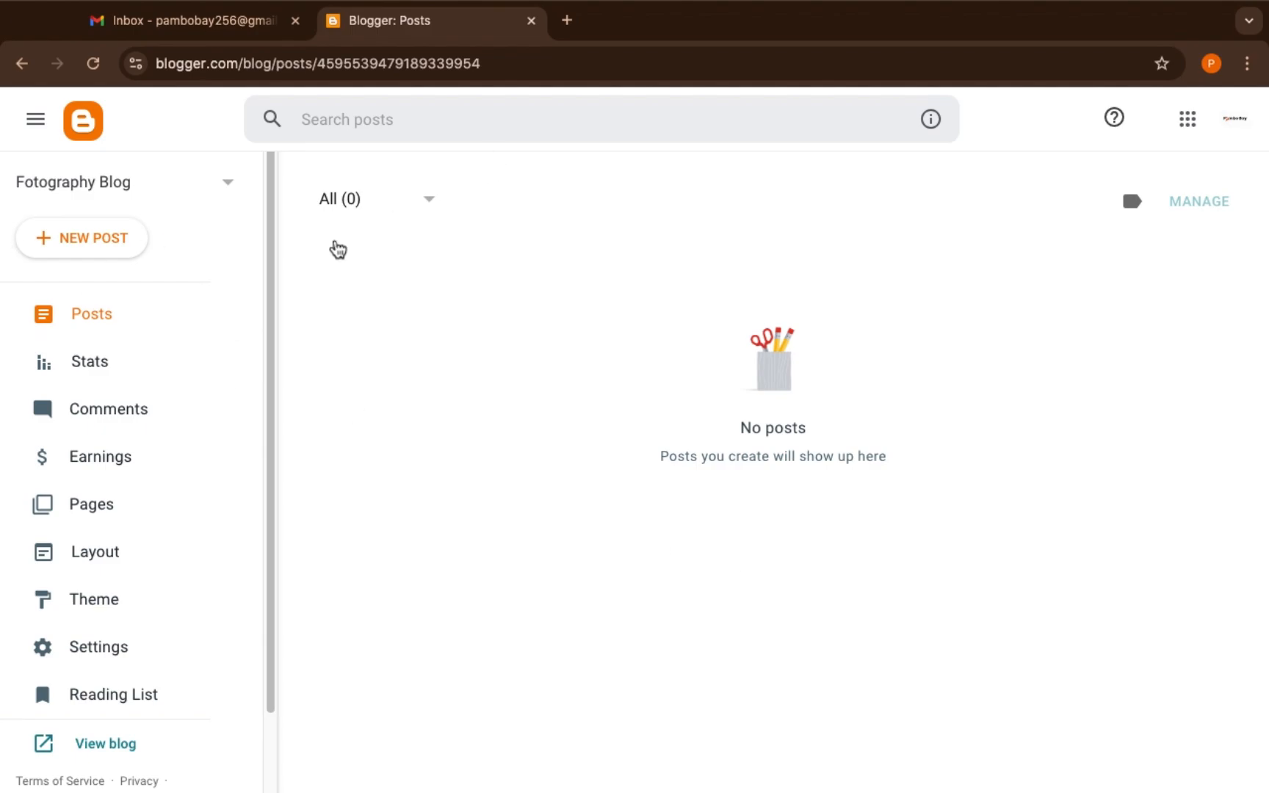
# - Open the live blog for viewing and close the Gmail inbox page
pyautogui.click(113, 749)
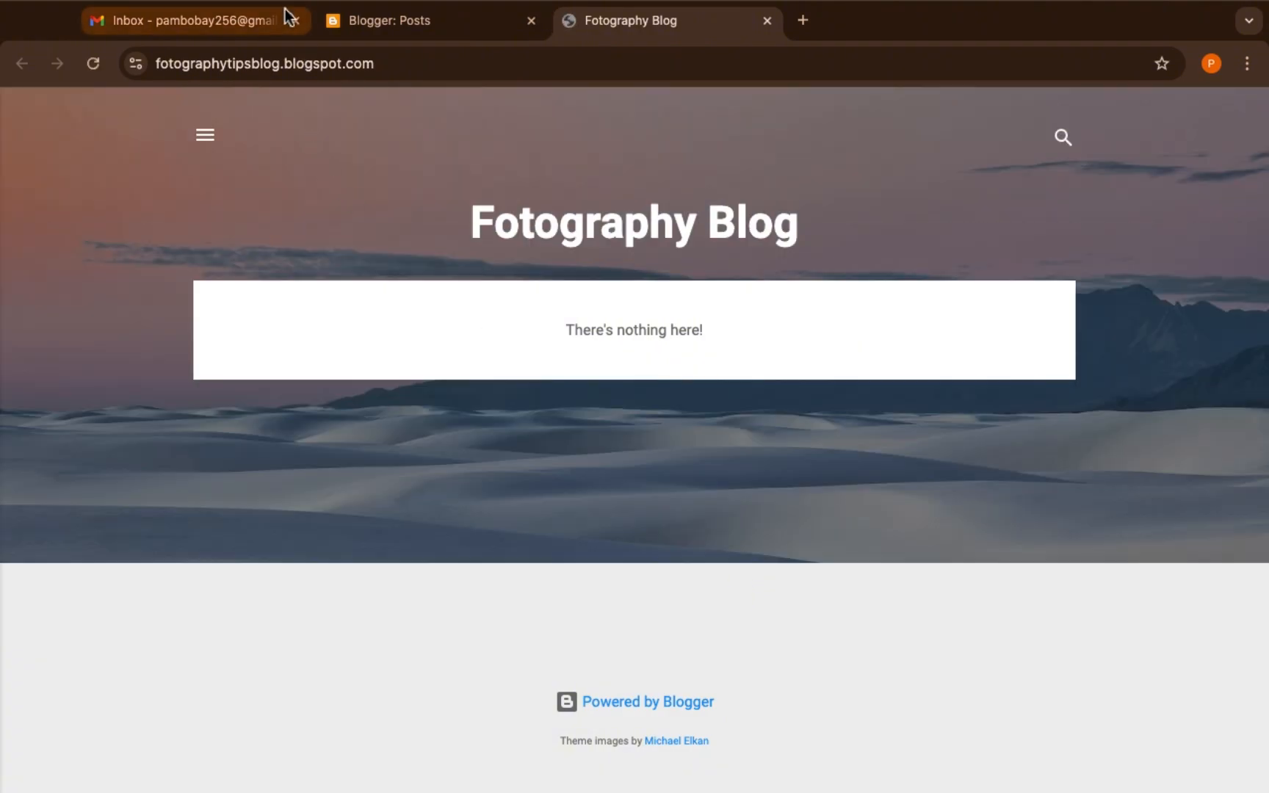
pyautogui.click(297, 24)
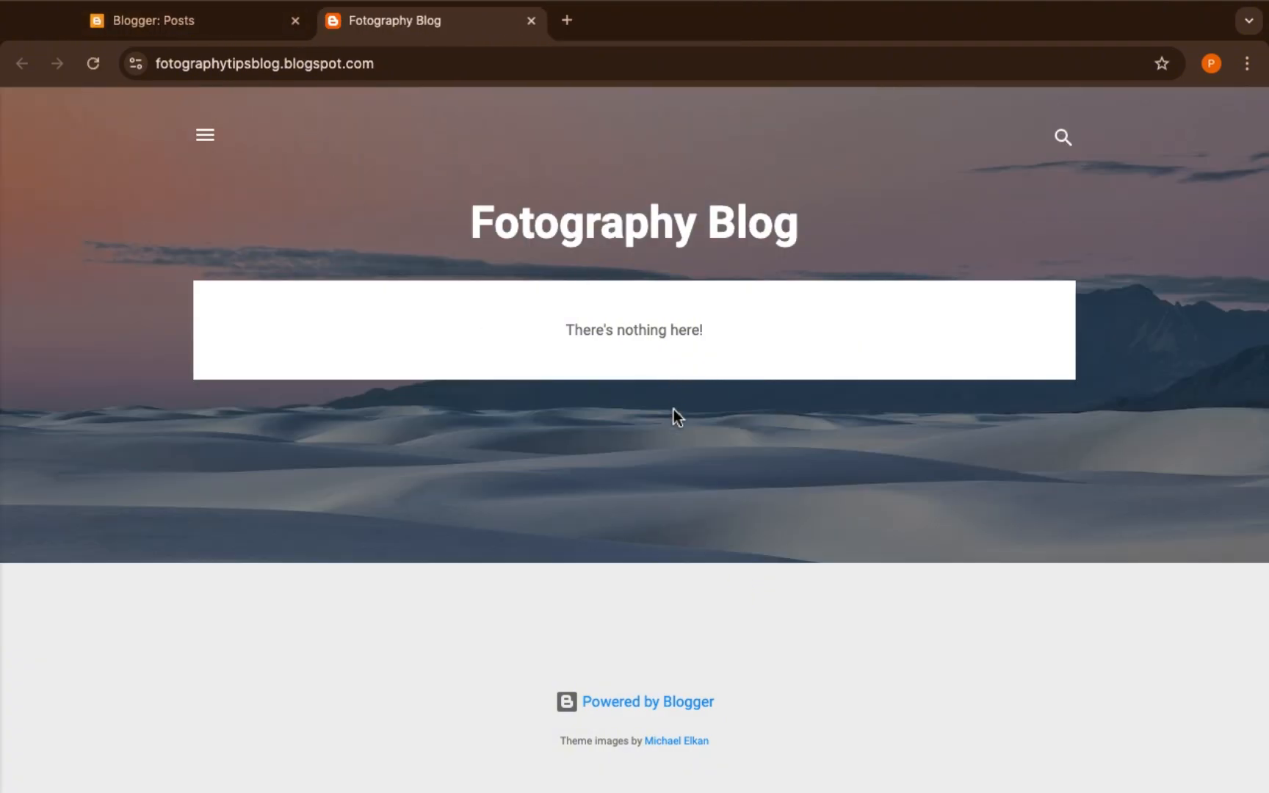
pyautogui.scroll(-1, 673, 410)
pyautogui.scroll(2, 673, 410)
# - Compare the Blogger dashboard with the live blog, ending on the dashboard's posts list
pyautogui.click(215, 36)
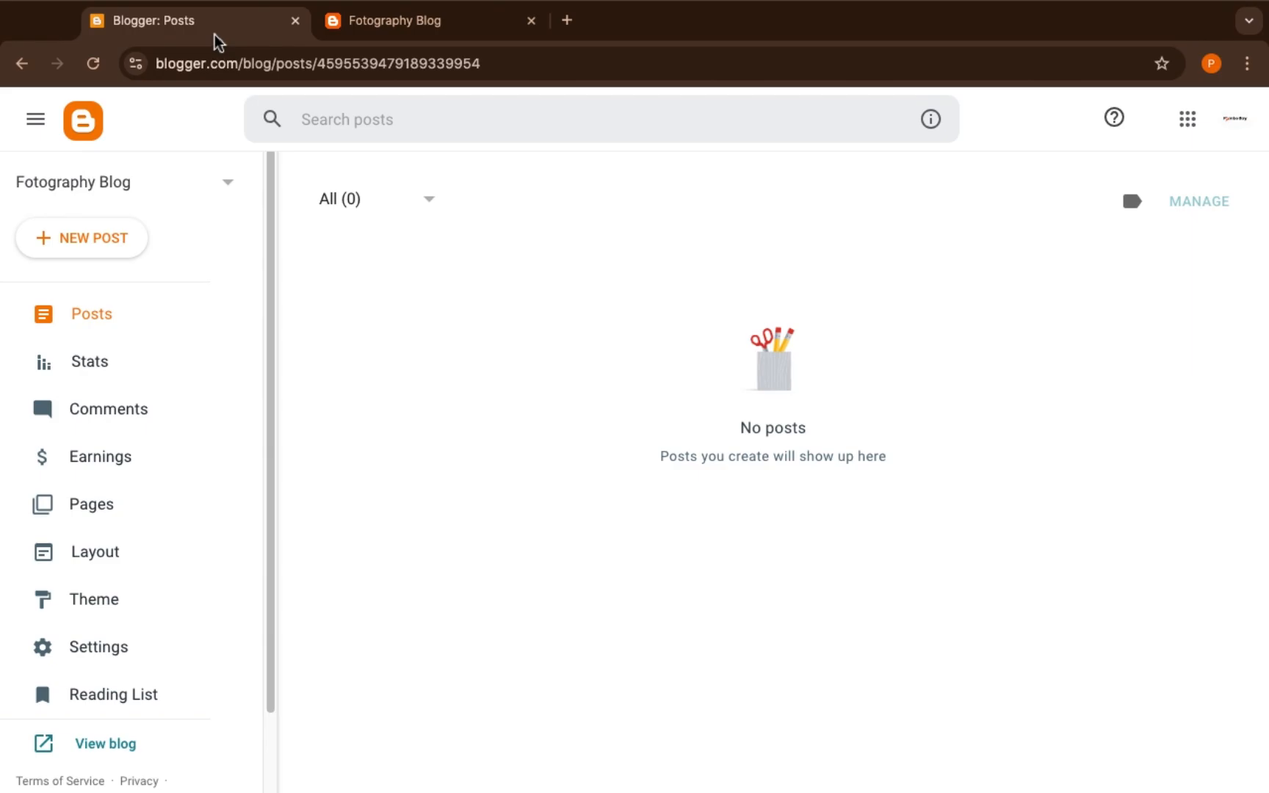
pyautogui.click(453, 31)
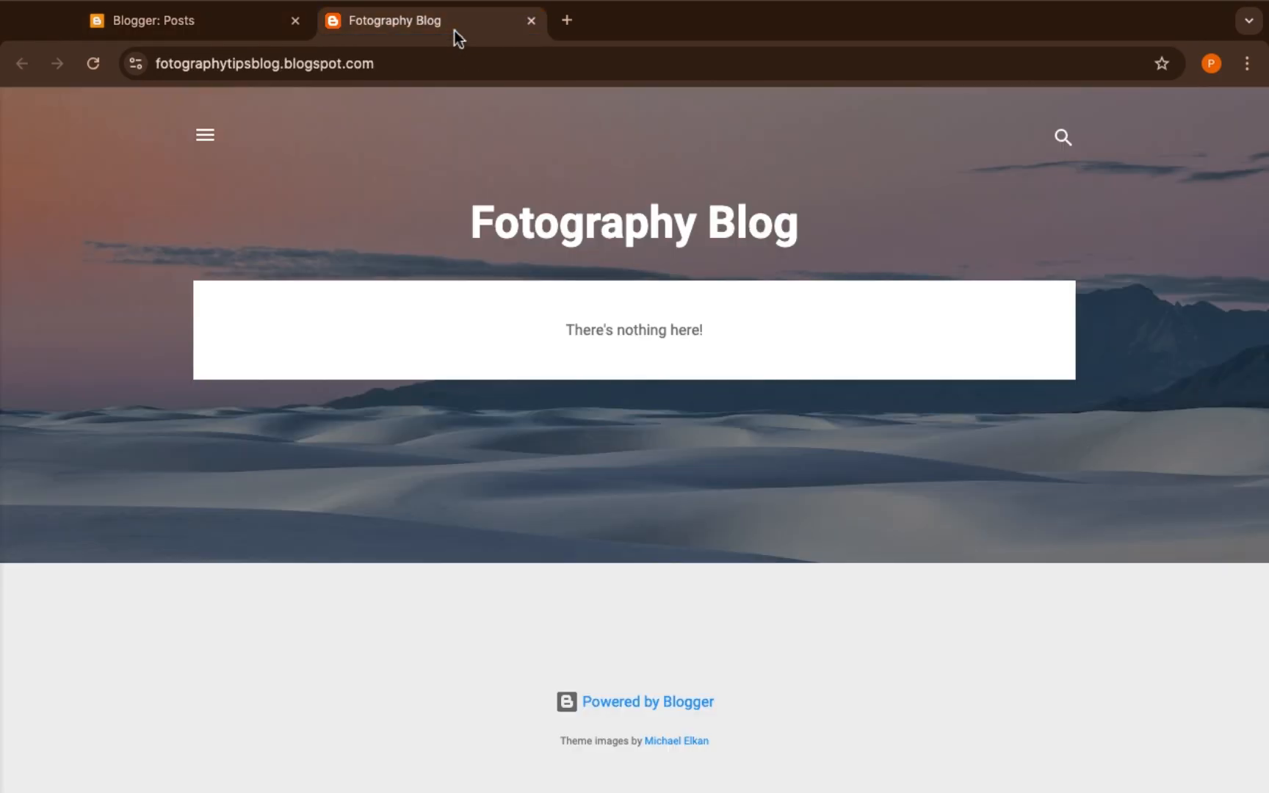
pyautogui.click(254, 31)
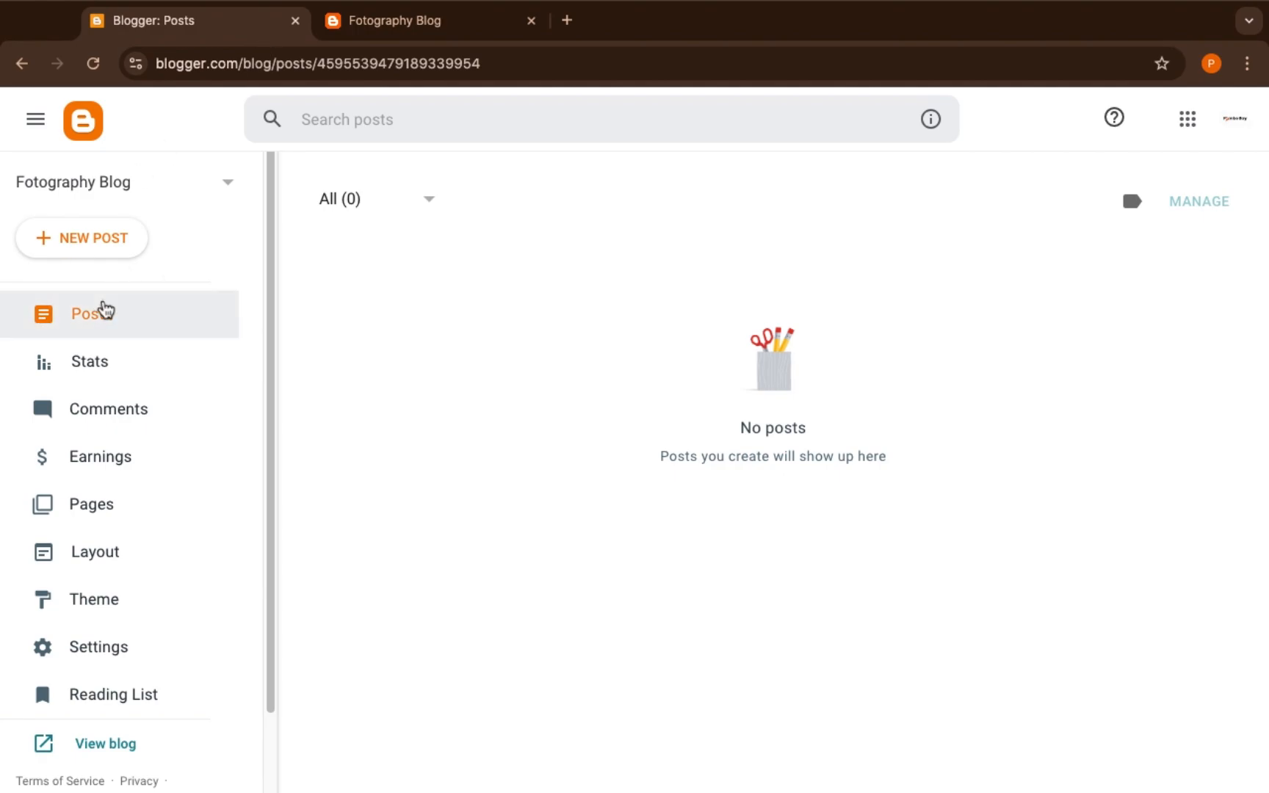
pyautogui.click(134, 310)
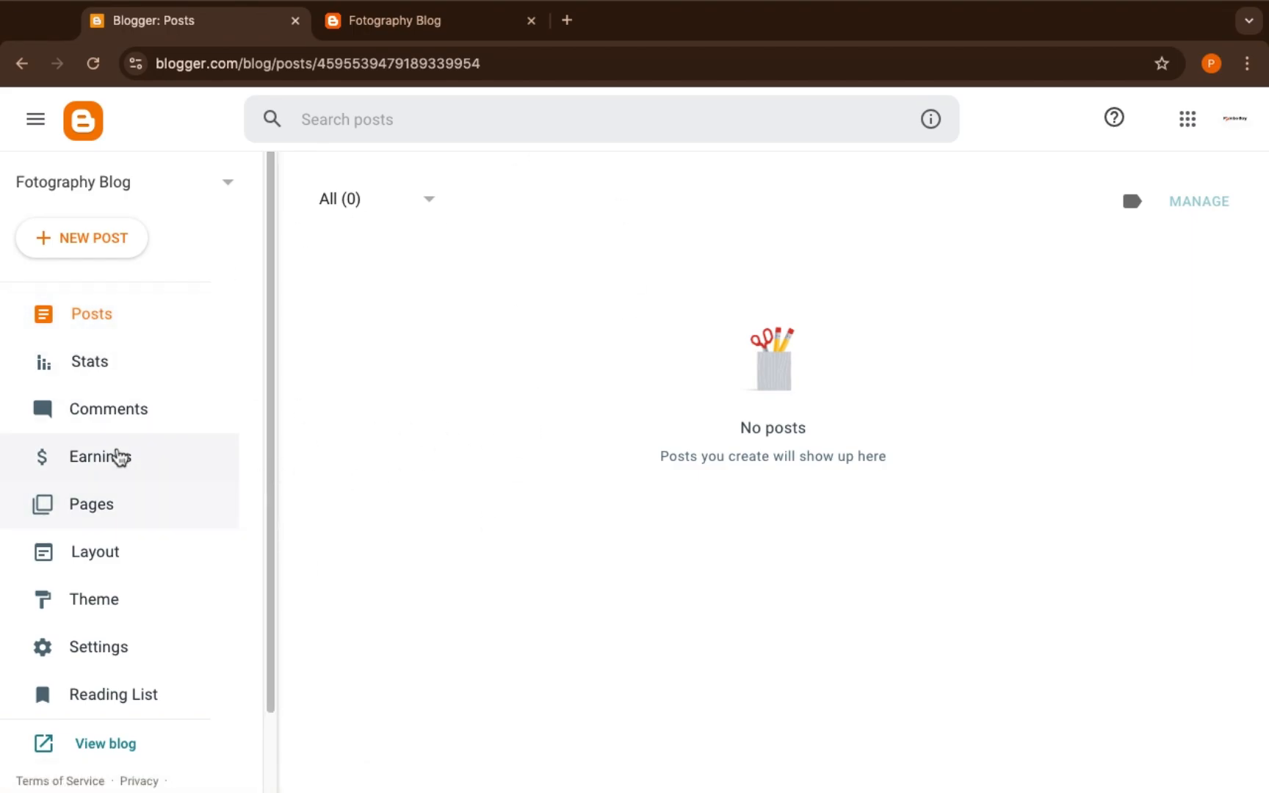
# - Open the blog's Stats page and look over its view statistics
pyautogui.click(91, 358)
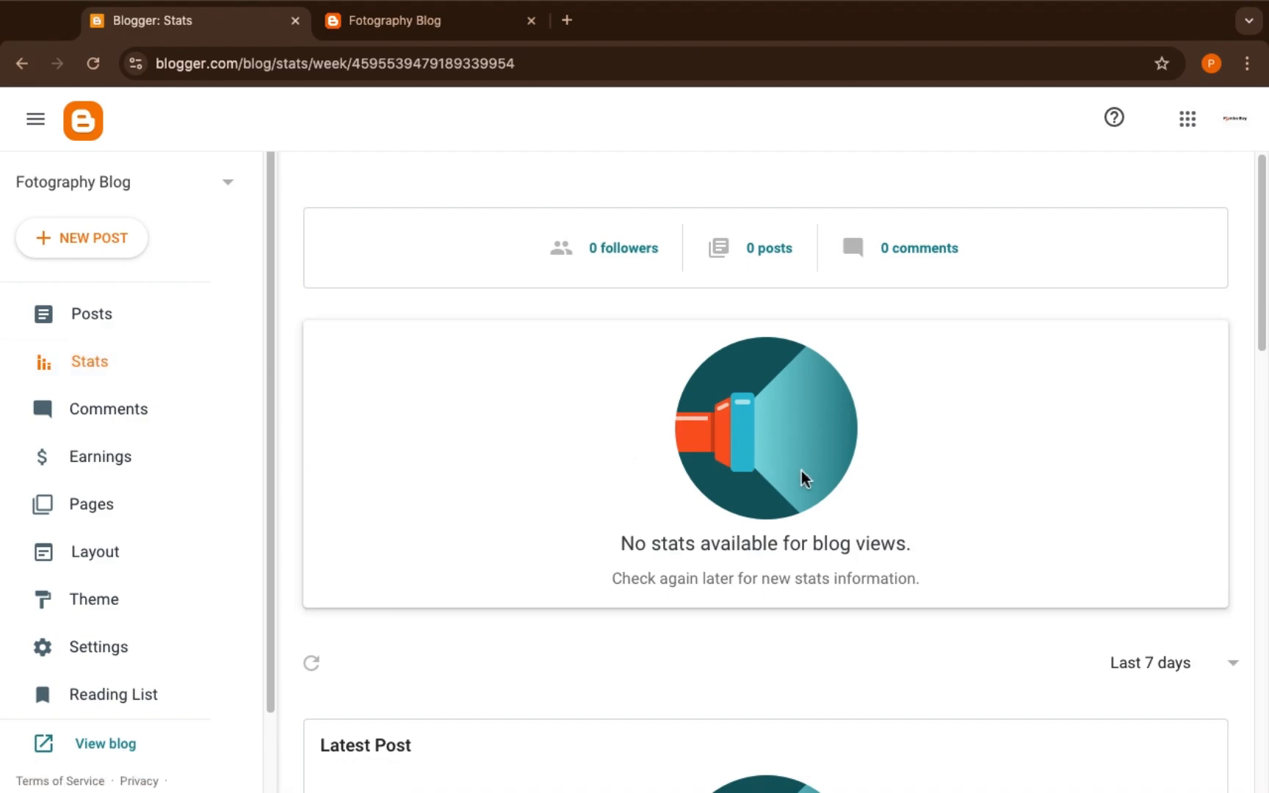
pyautogui.scroll(-5, 1039, 517)
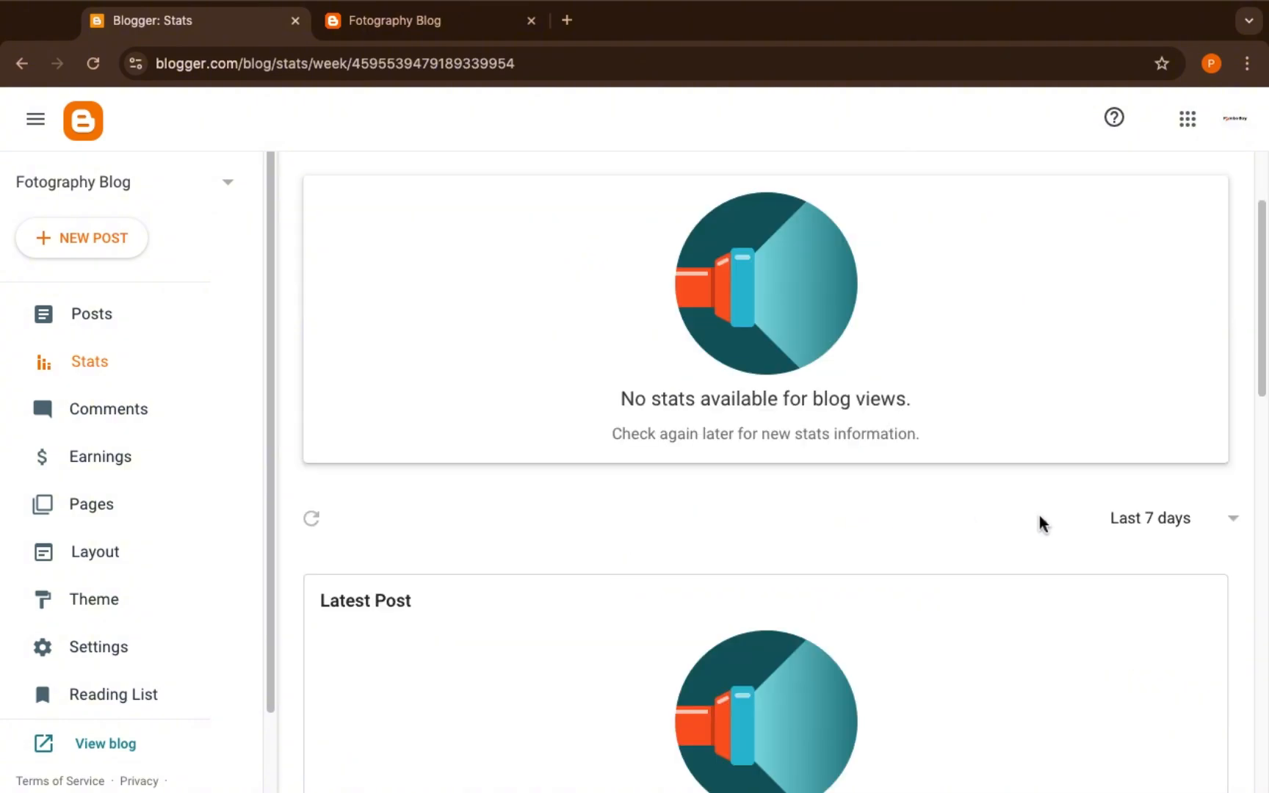
pyautogui.scroll(4, 1038, 518)
pyautogui.scroll(-1, 1039, 518)
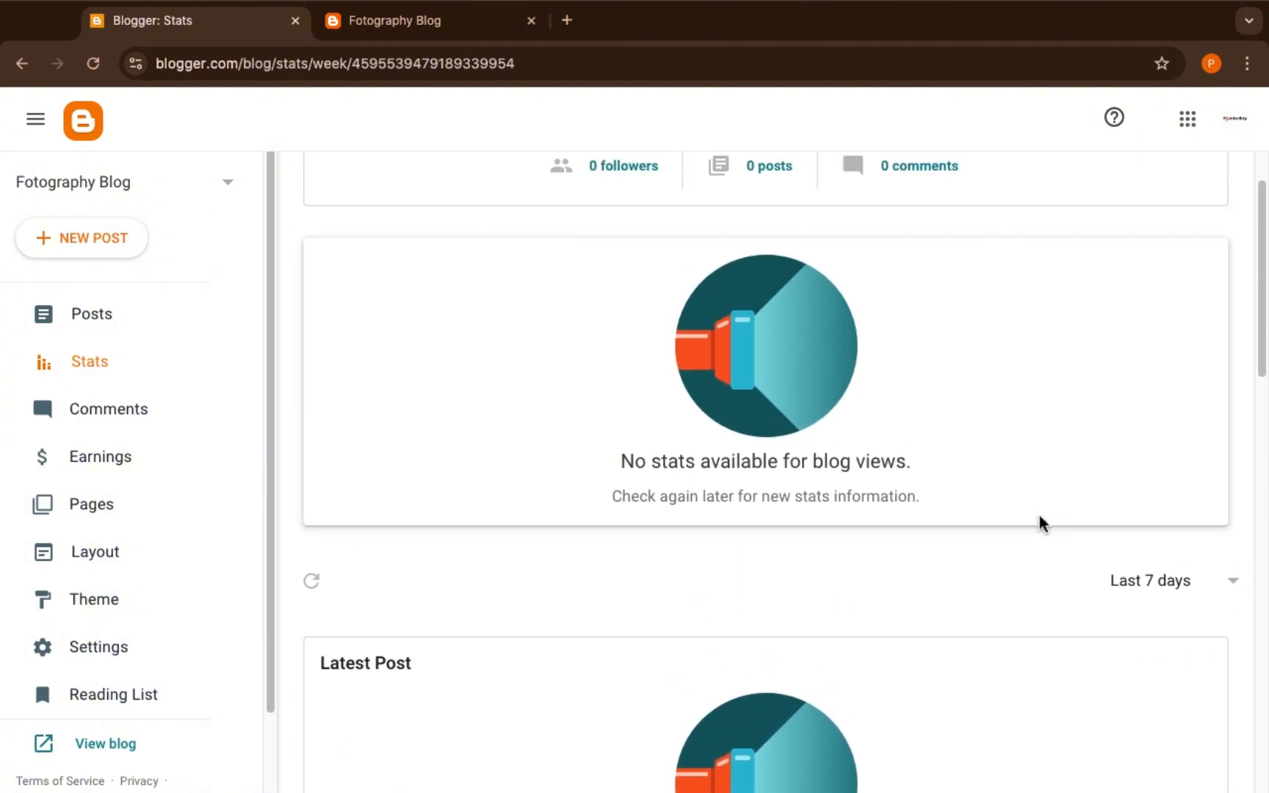
# - Reload the live blog and the Stats page, and review the statistics sections down to Pages
pyautogui.click(343, 22)
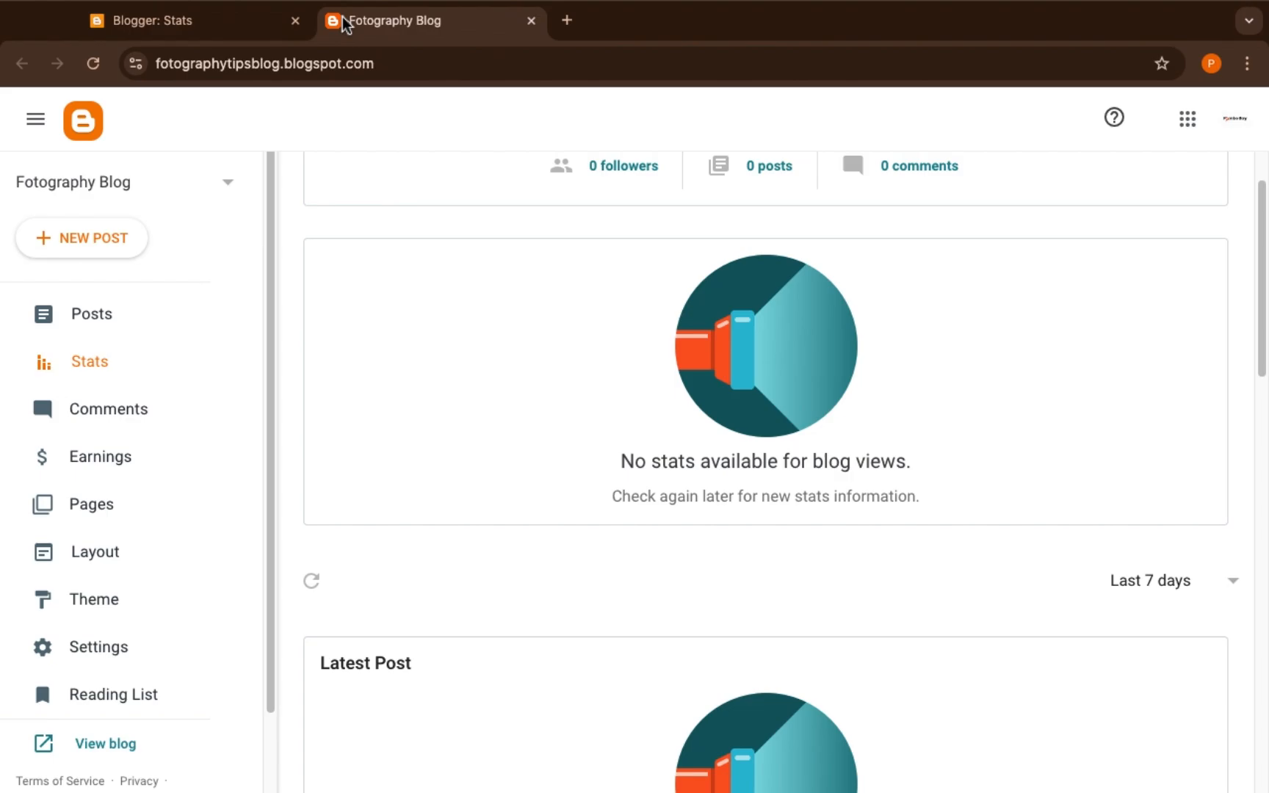
pyautogui.click(93, 65)
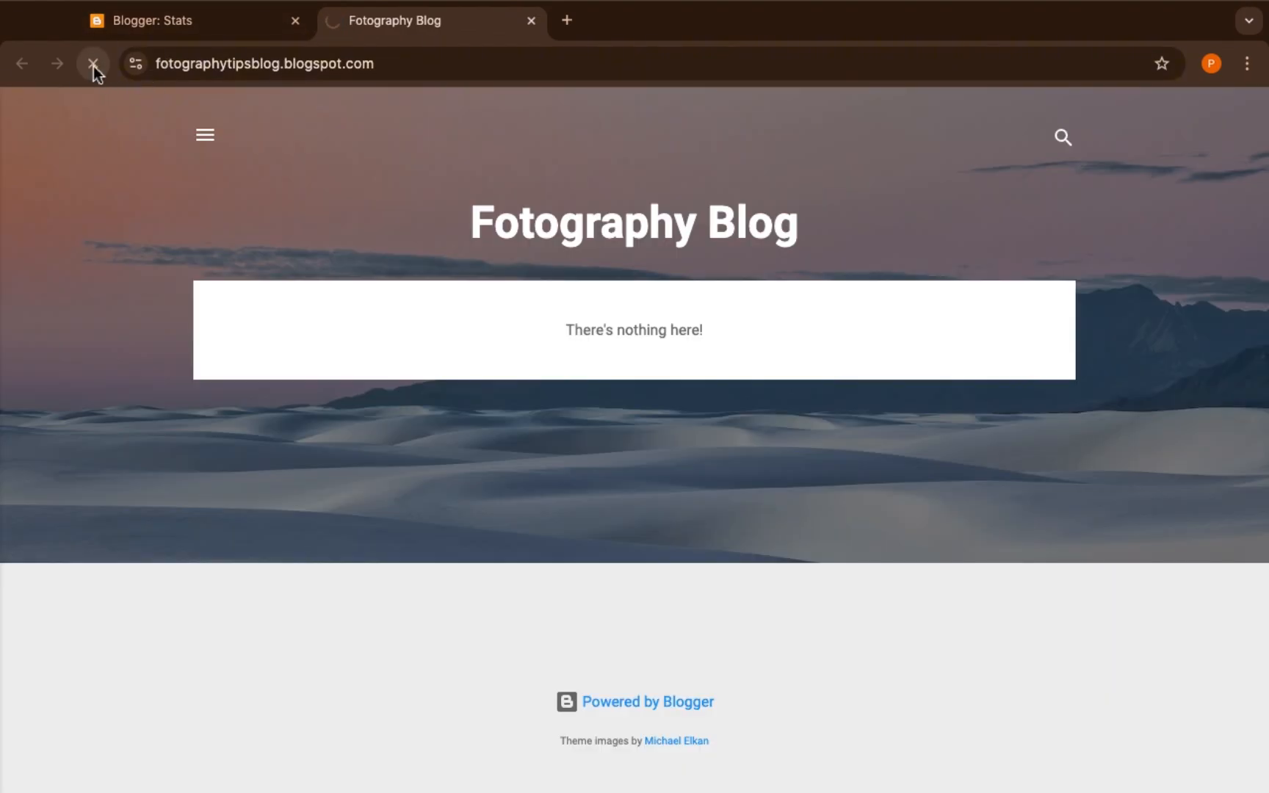
pyautogui.click(93, 64)
pyautogui.click(184, 21)
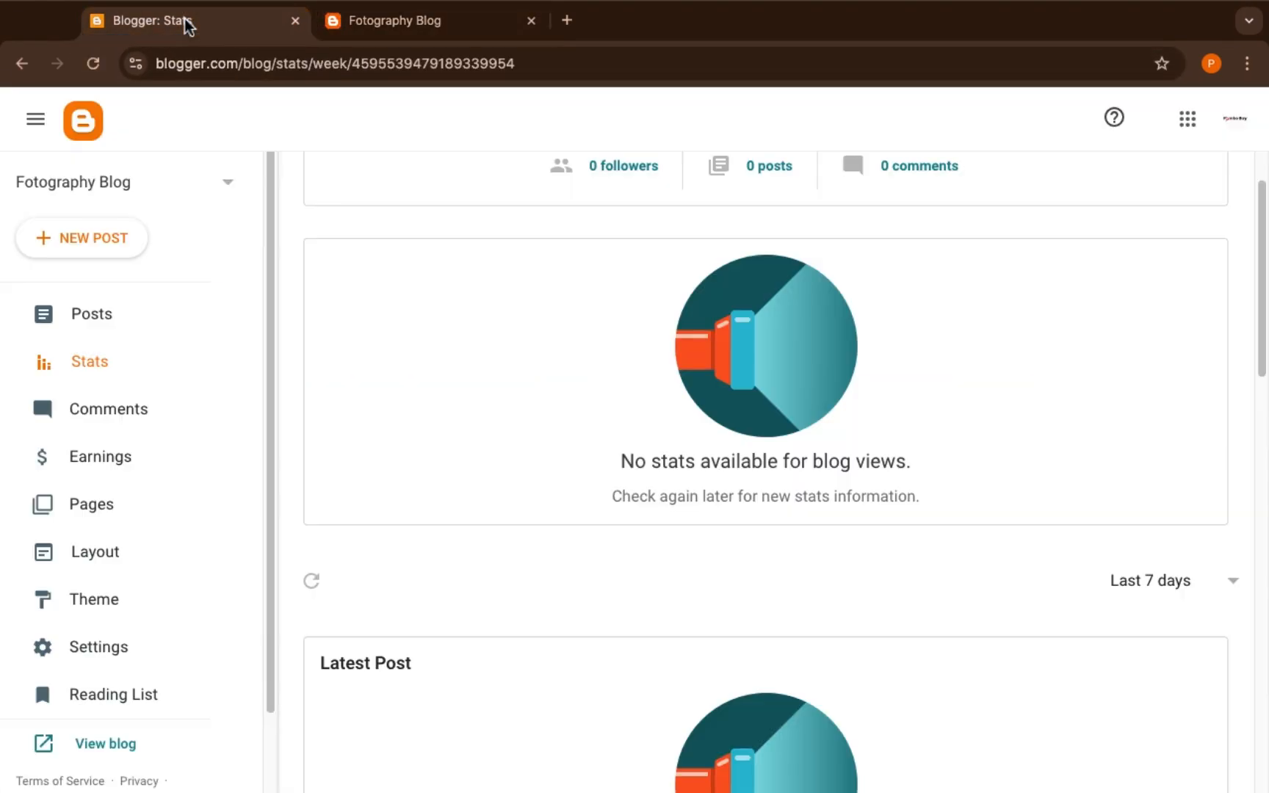
pyautogui.click(98, 63)
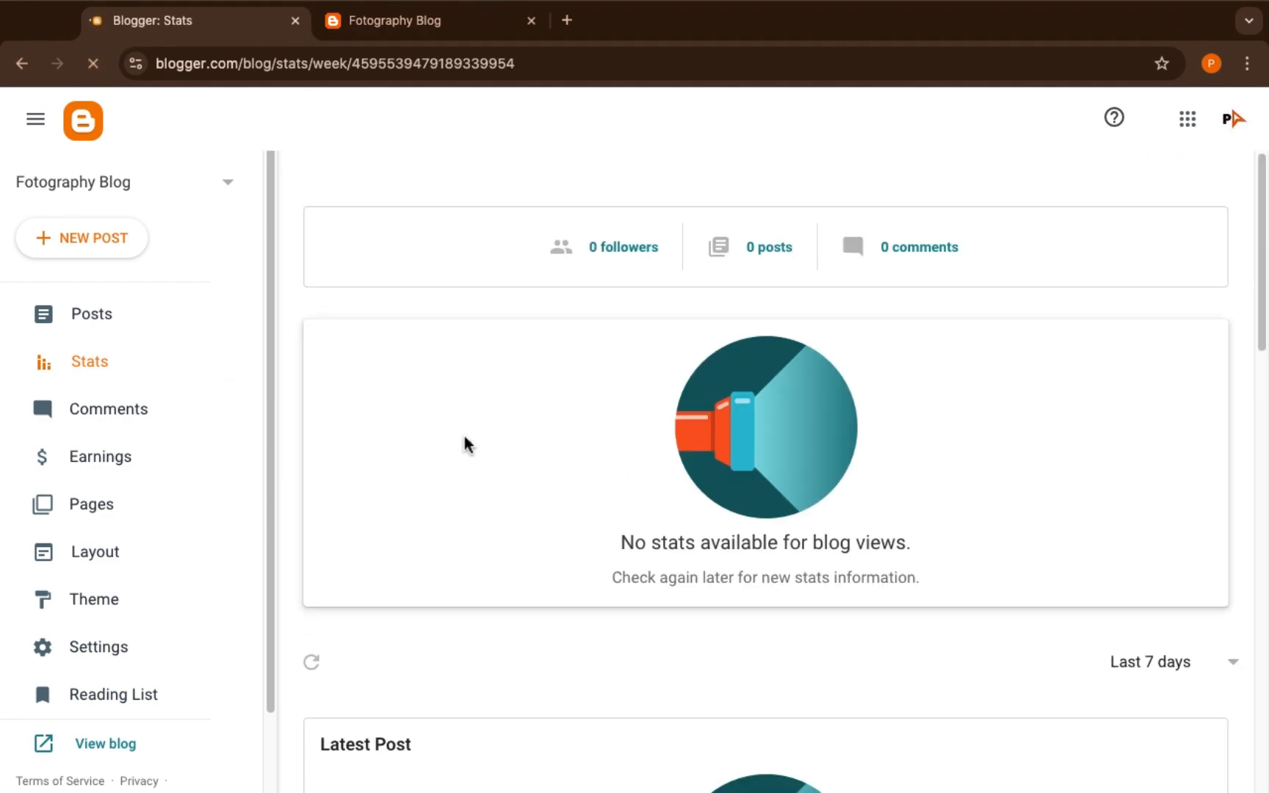
pyautogui.scroll(-6, 465, 439)
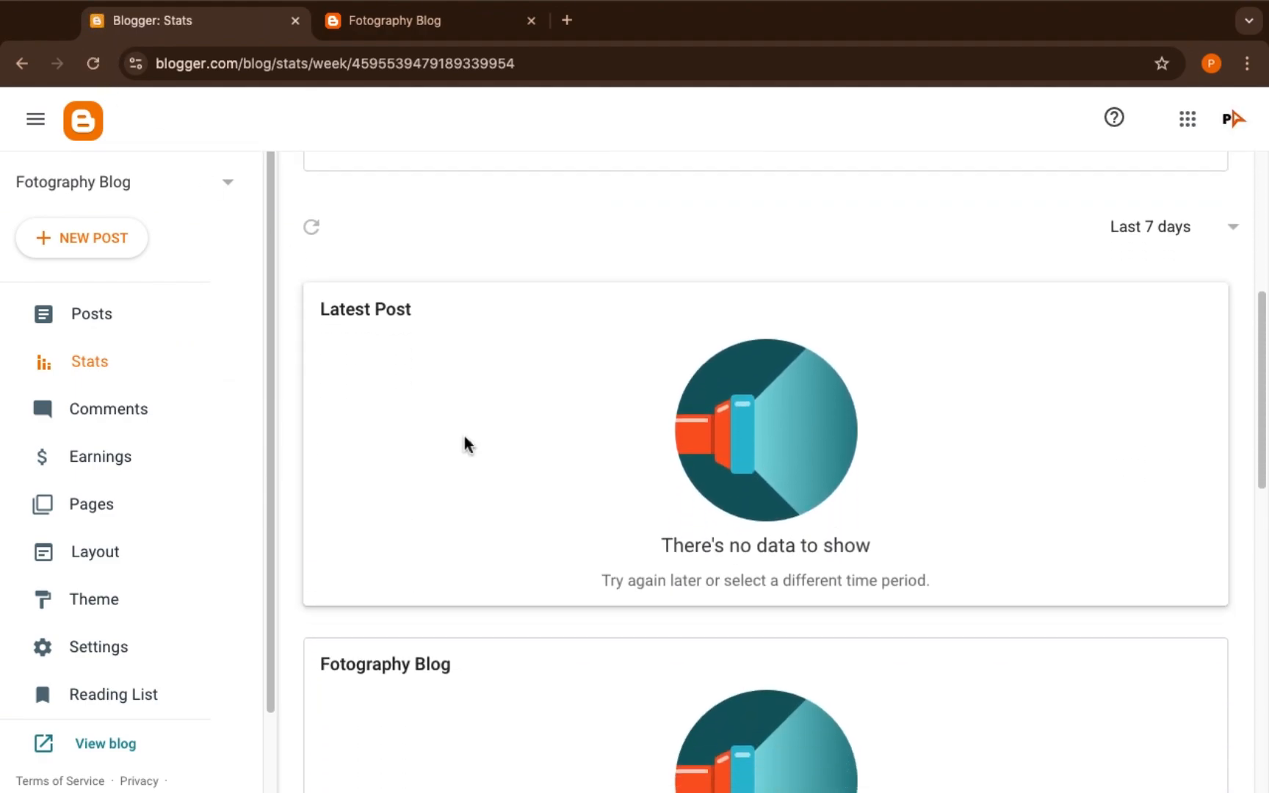
pyautogui.scroll(-13, 465, 439)
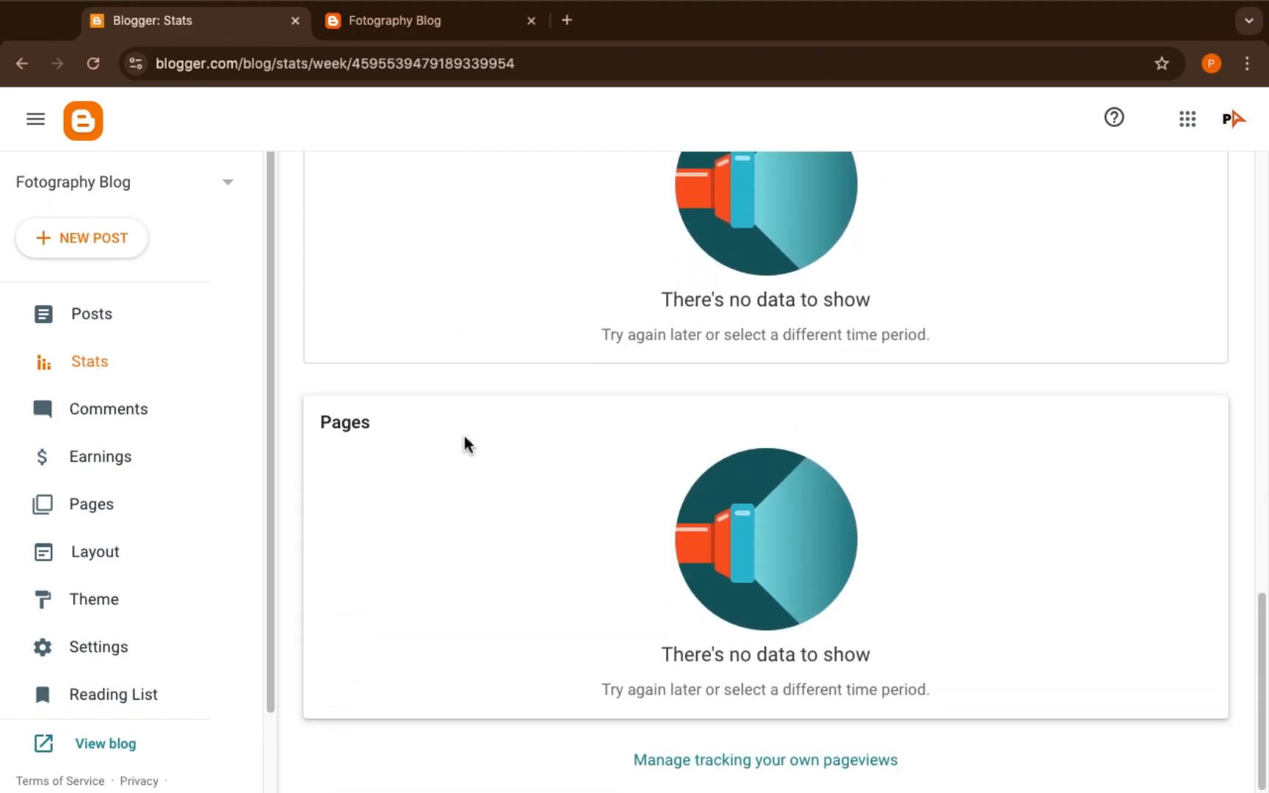
pyautogui.scroll(7, 464, 438)
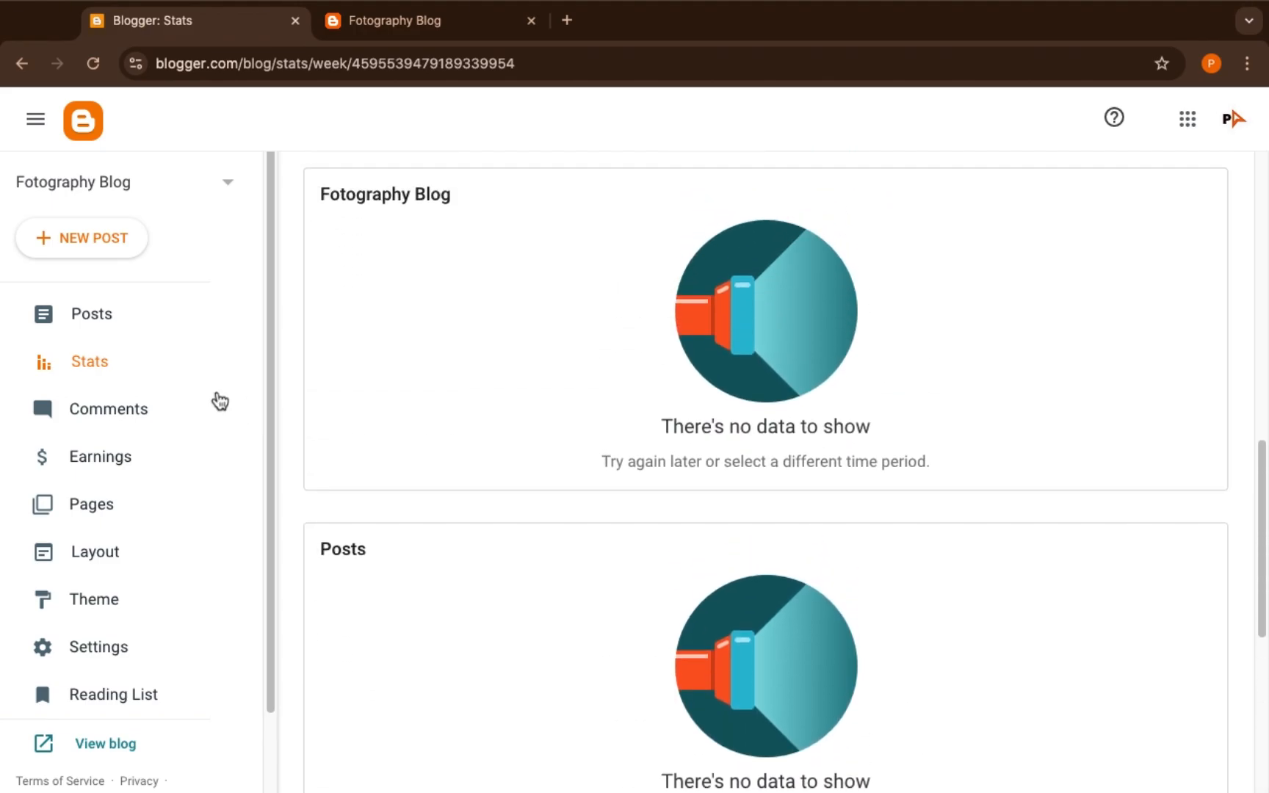
# - Look over the blog's Comments, Earnings, Pages and Layout sections in turn
pyautogui.click(111, 416)
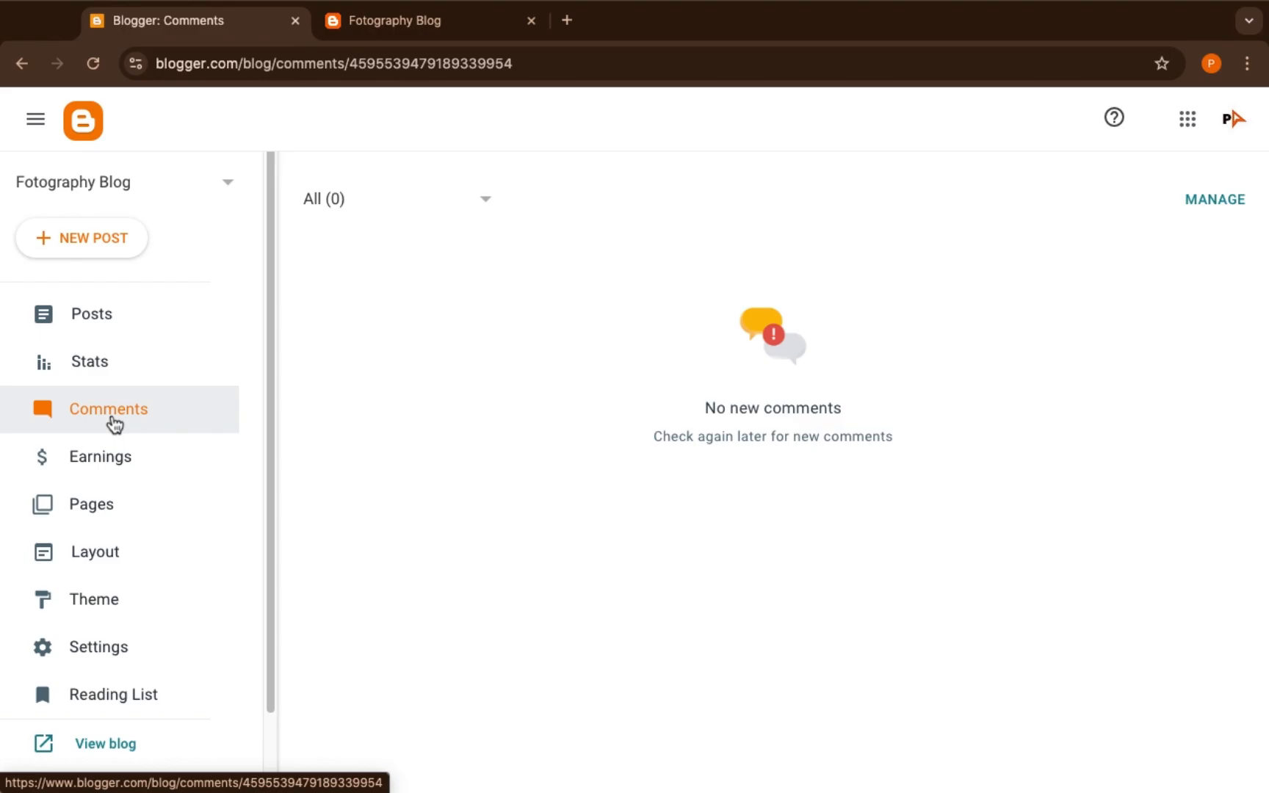
pyautogui.click(116, 468)
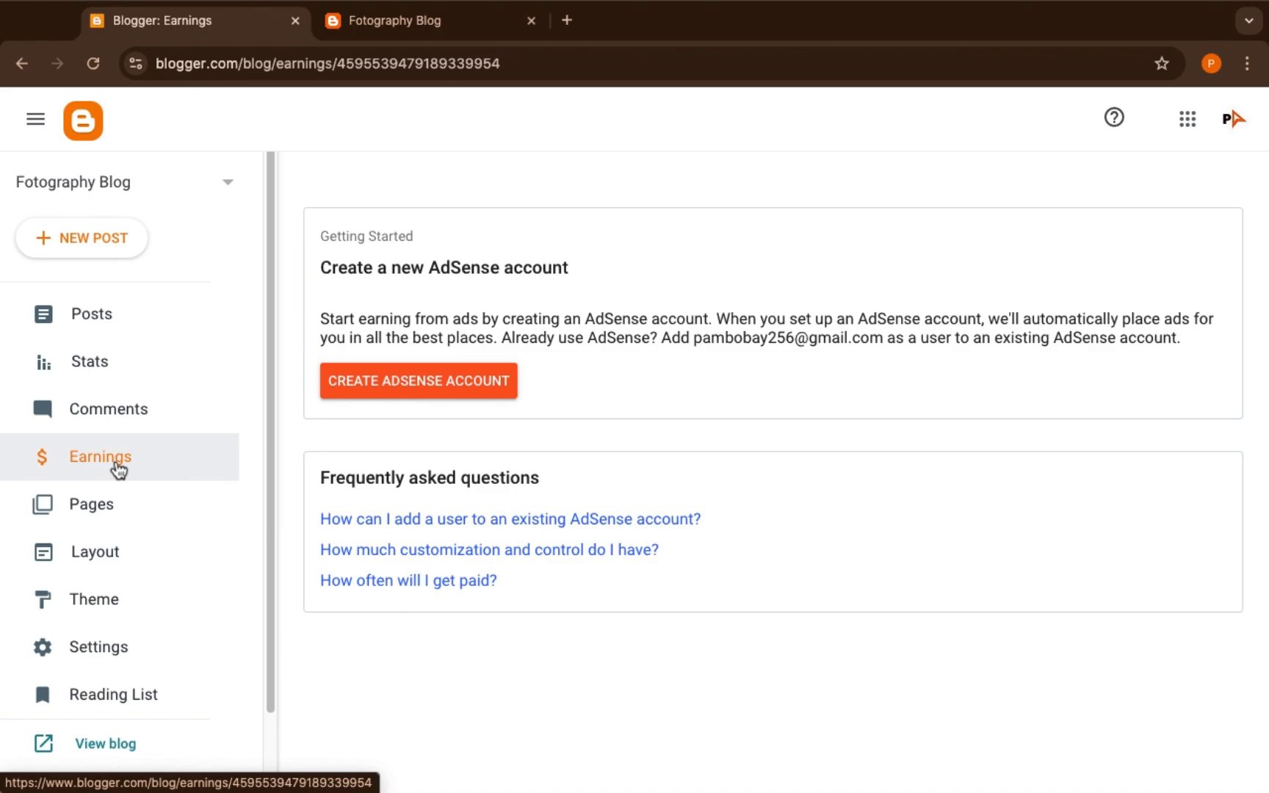
pyautogui.click(112, 514)
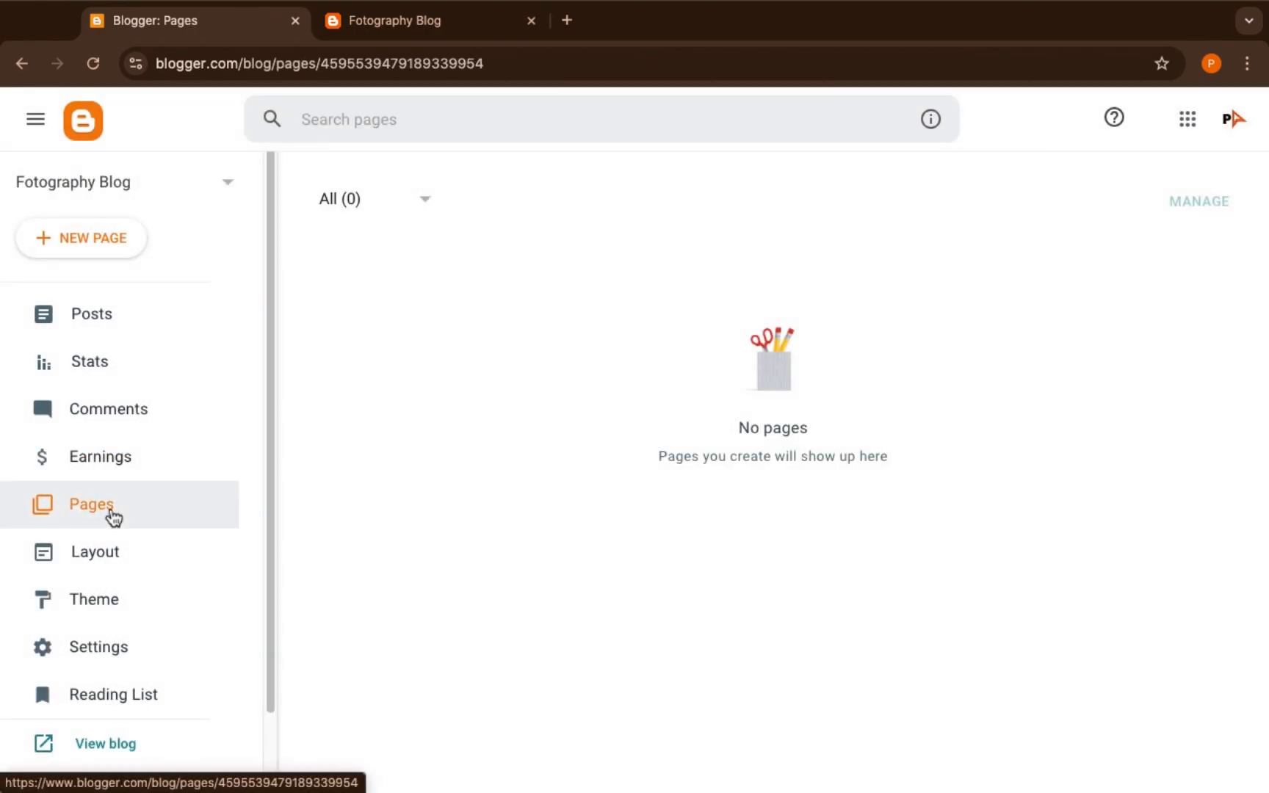
pyautogui.click(107, 556)
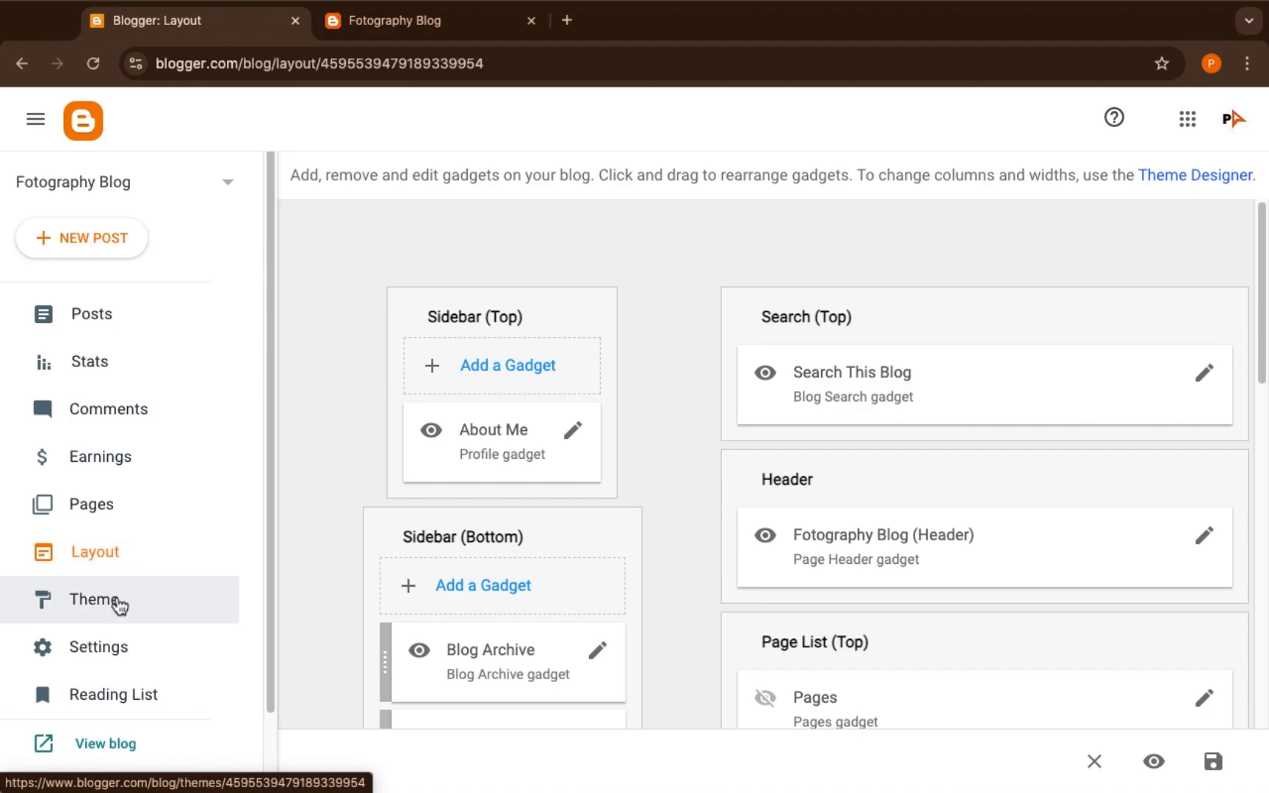
# - Look through the Theme gallery and the blog's Settings page, ending on the posts list
pyautogui.click(116, 601)
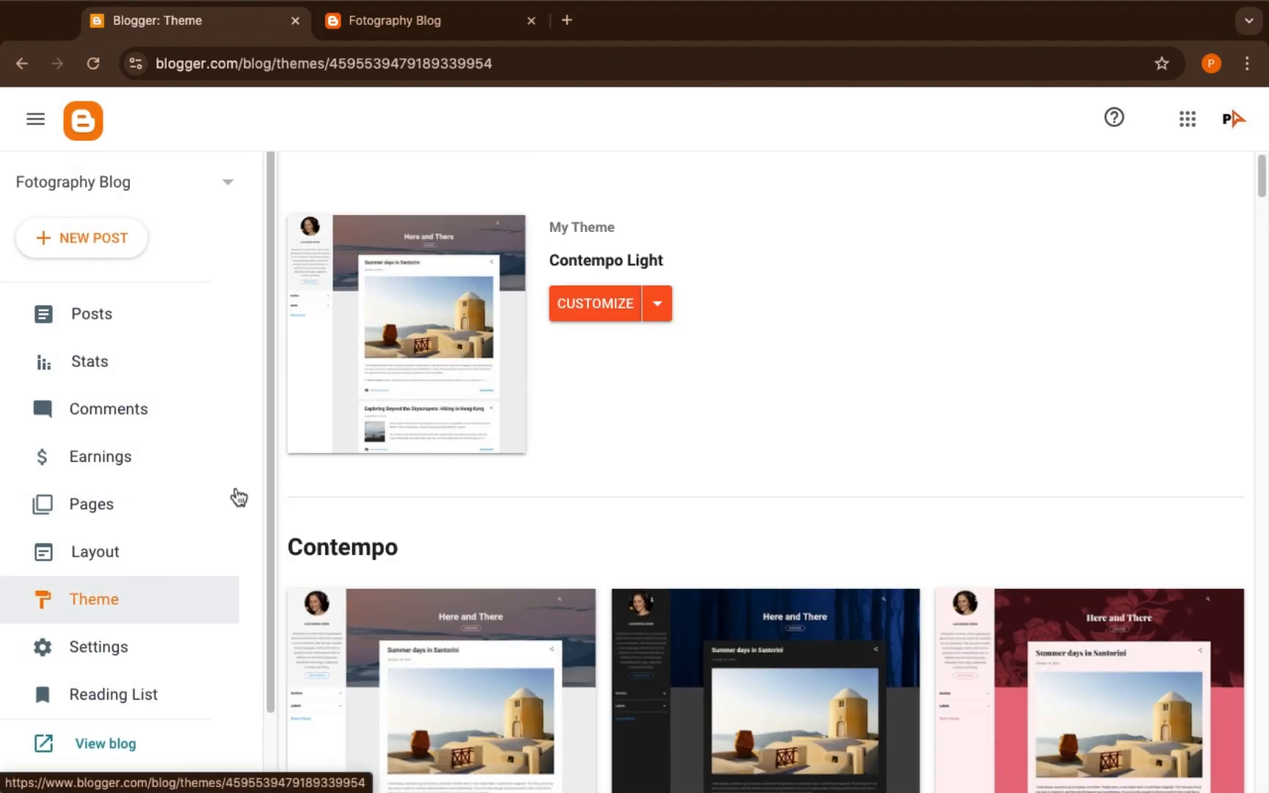
pyautogui.scroll(-20, 1040, 510)
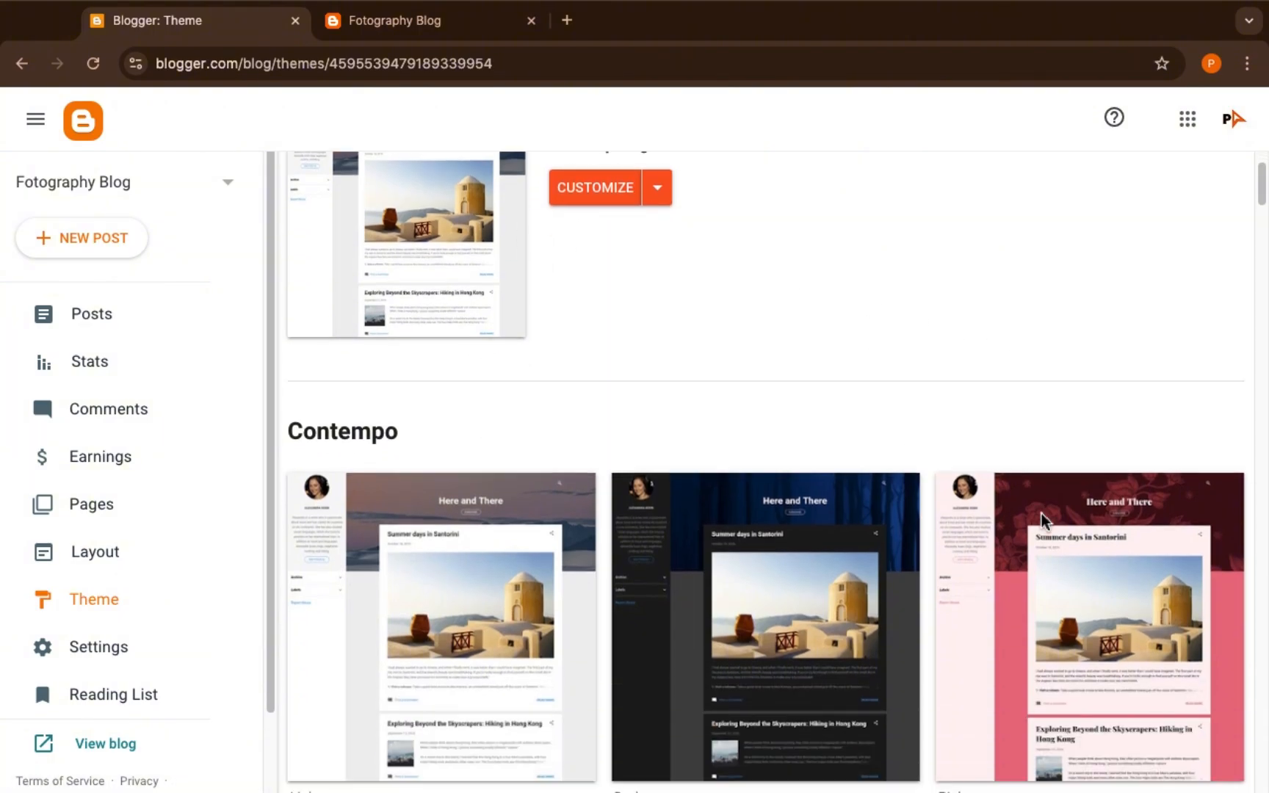
pyautogui.scroll(20, 1040, 509)
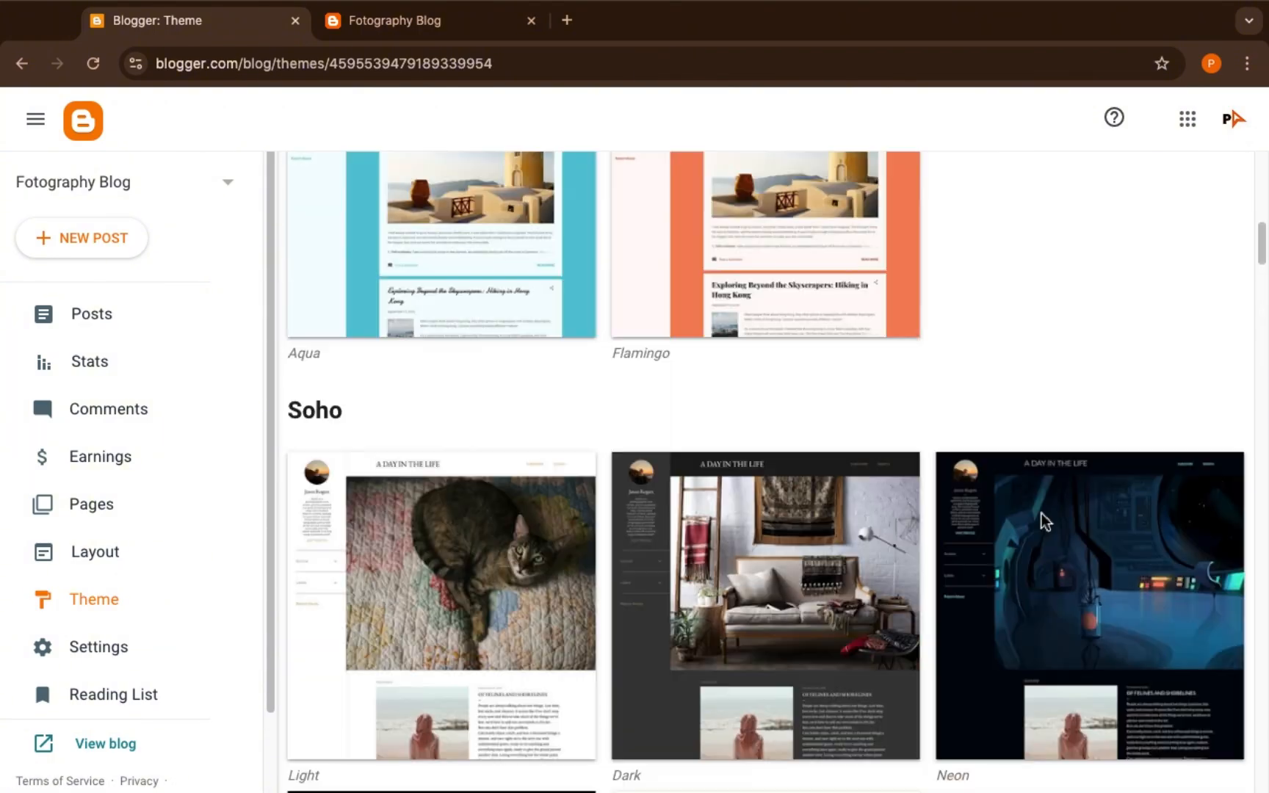
pyautogui.click(91, 653)
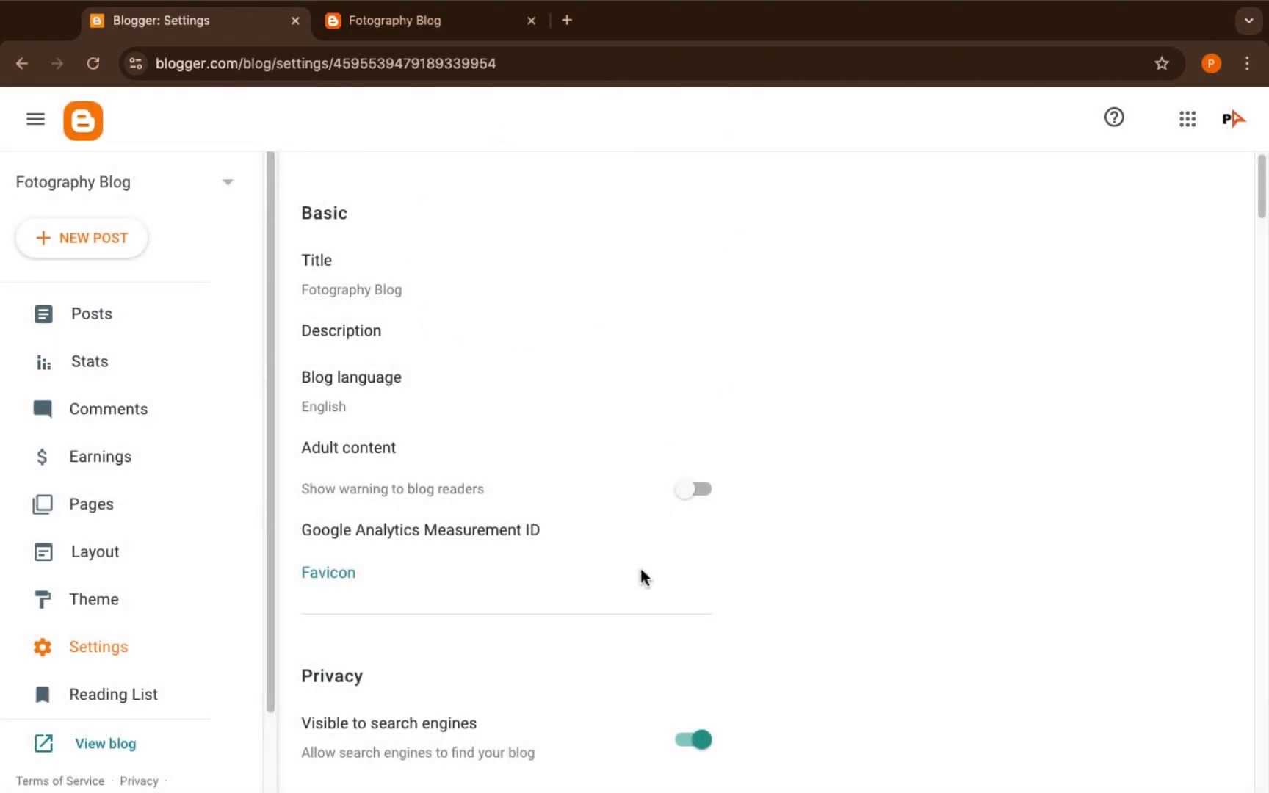
pyautogui.scroll(-20, 640, 574)
pyautogui.scroll(20, 640, 574)
pyautogui.scroll(6, 641, 573)
pyautogui.click(133, 320)
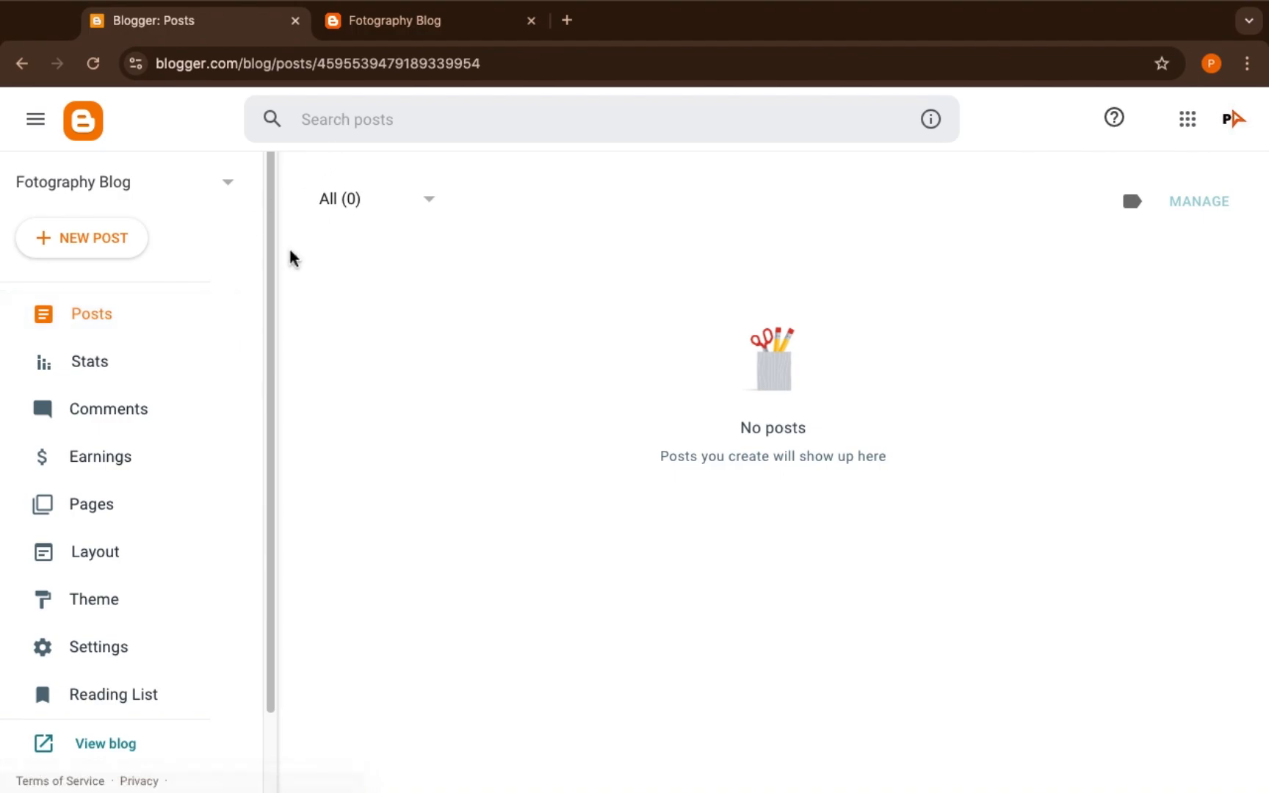
# - Browse the theme gallery from the Contempo designs through Soho and Emporio to Notable, and return to the current theme
pyautogui.click(90, 607)
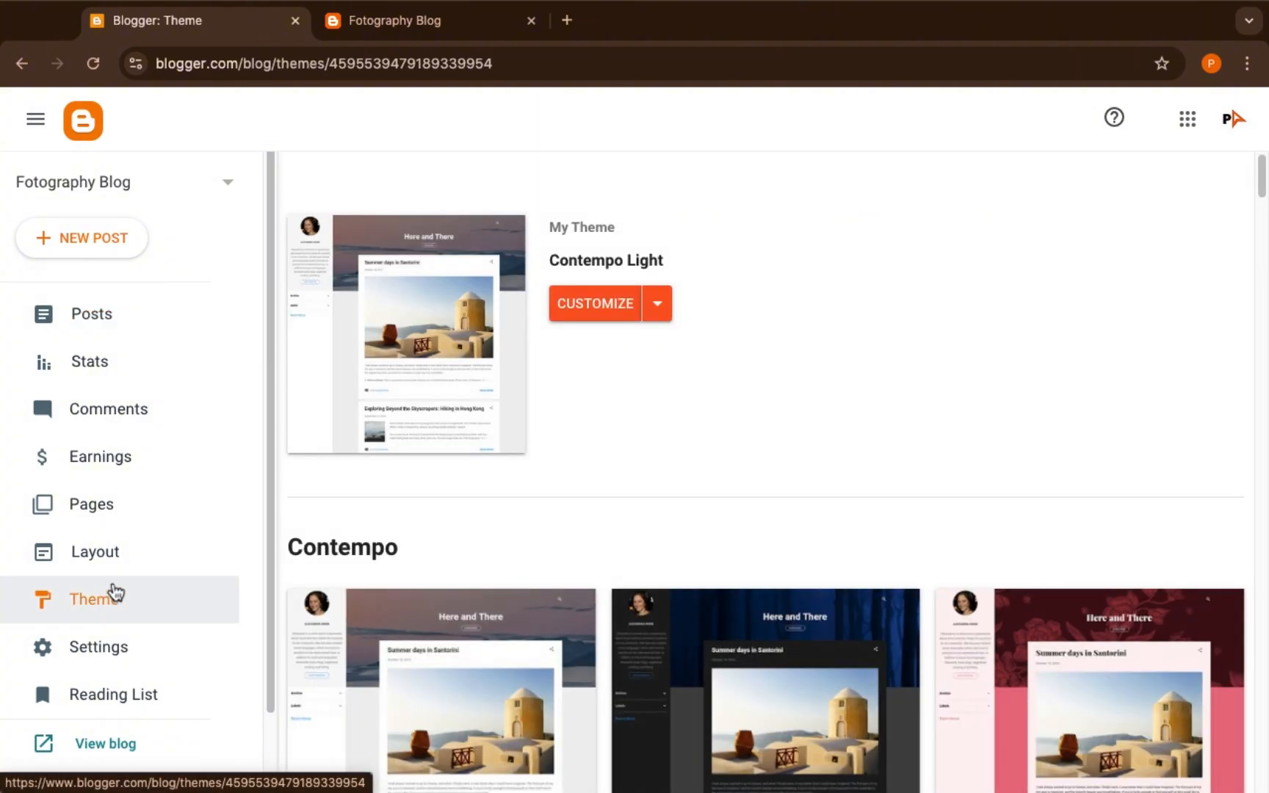
pyautogui.scroll(-2, 753, 579)
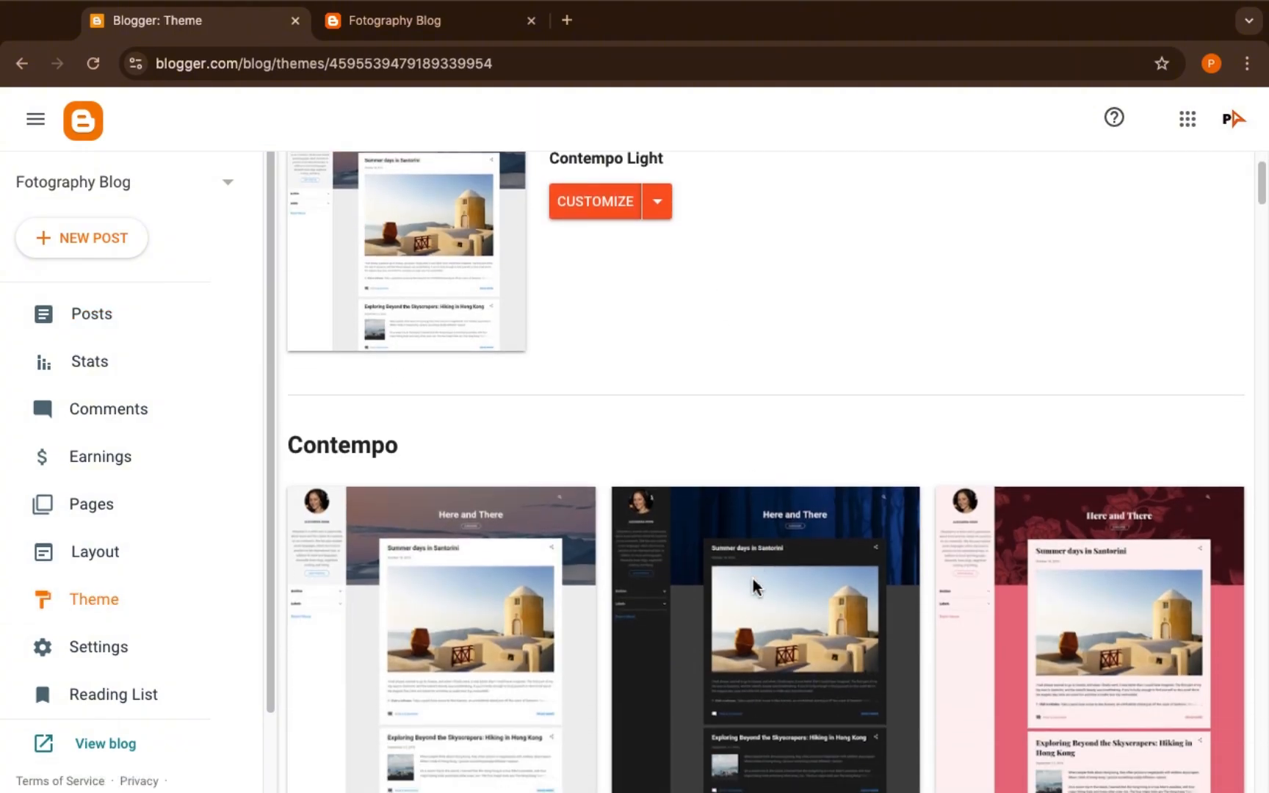
pyautogui.scroll(2, 752, 578)
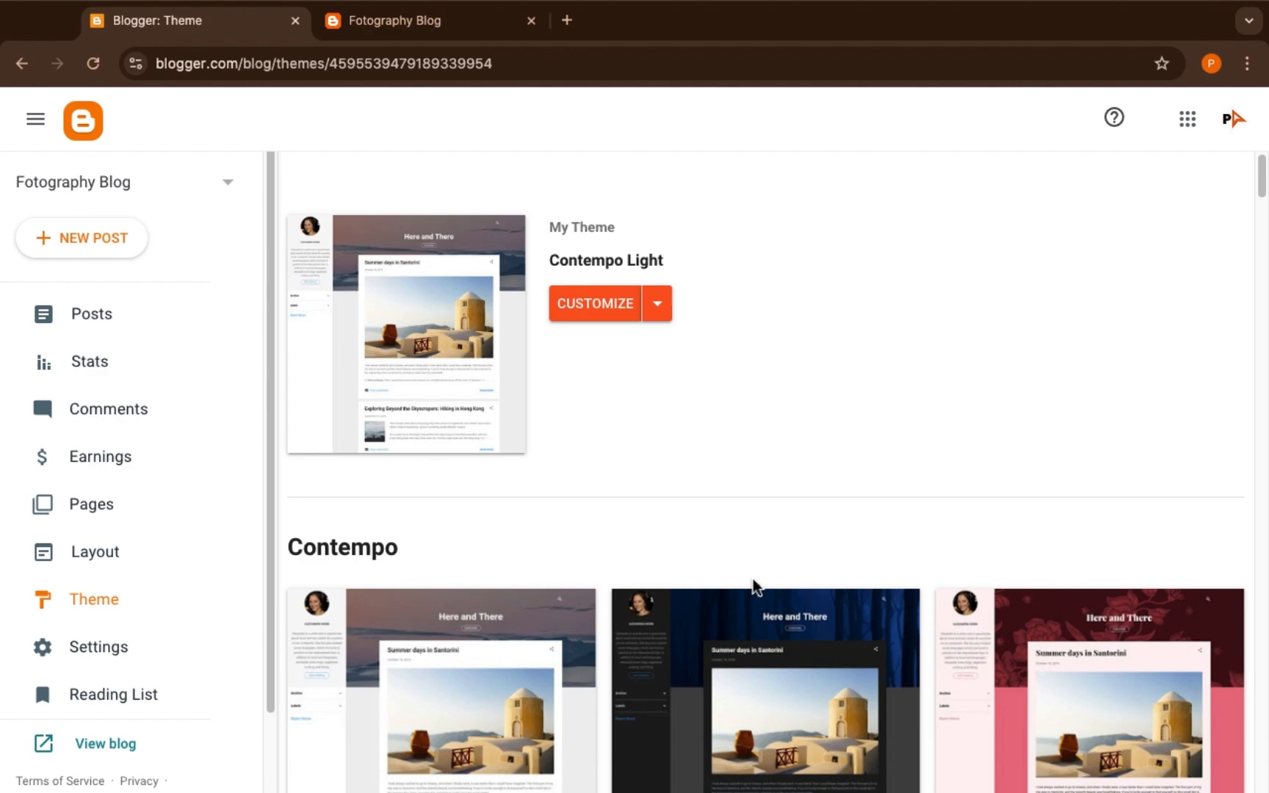
pyautogui.scroll(-3, 753, 580)
pyautogui.scroll(-3, 754, 583)
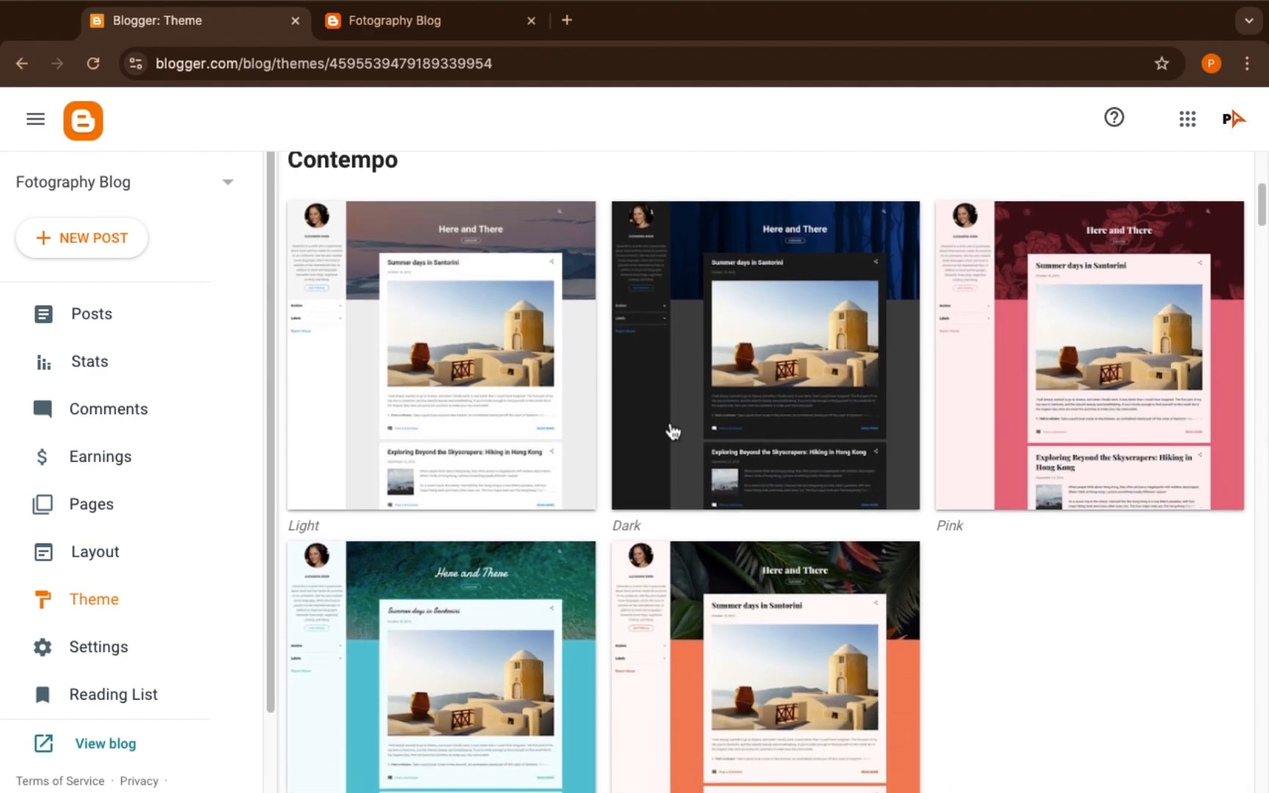
pyautogui.scroll(-4, 637, 634)
pyautogui.scroll(-6, 640, 634)
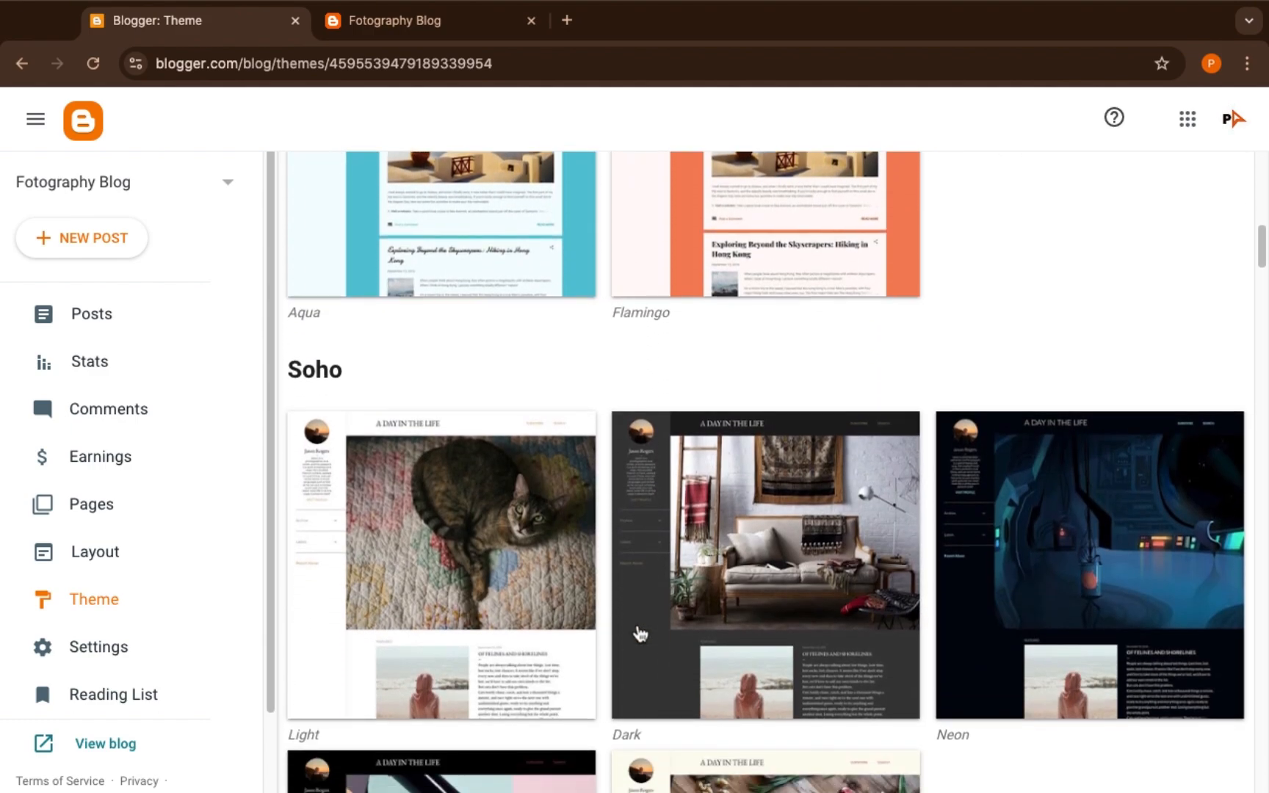
pyautogui.scroll(-9, 640, 633)
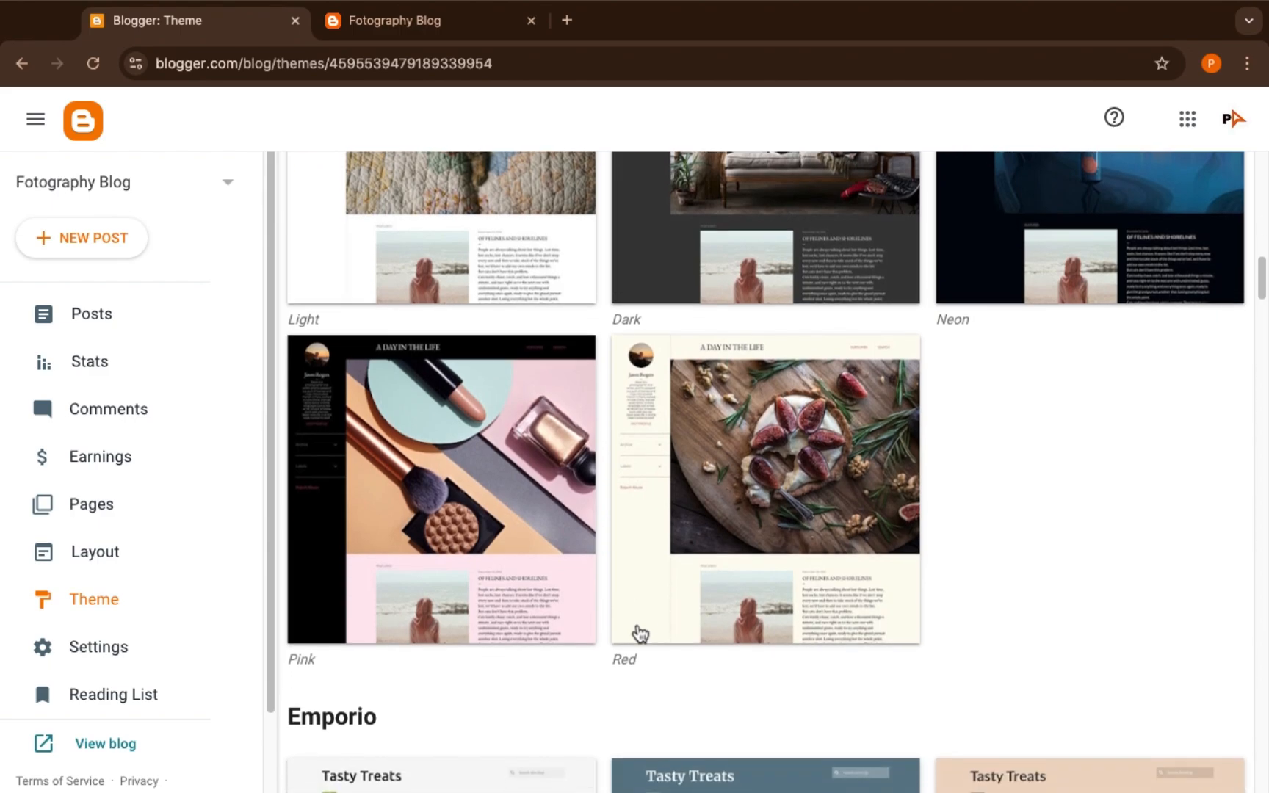
pyautogui.scroll(-10, 639, 633)
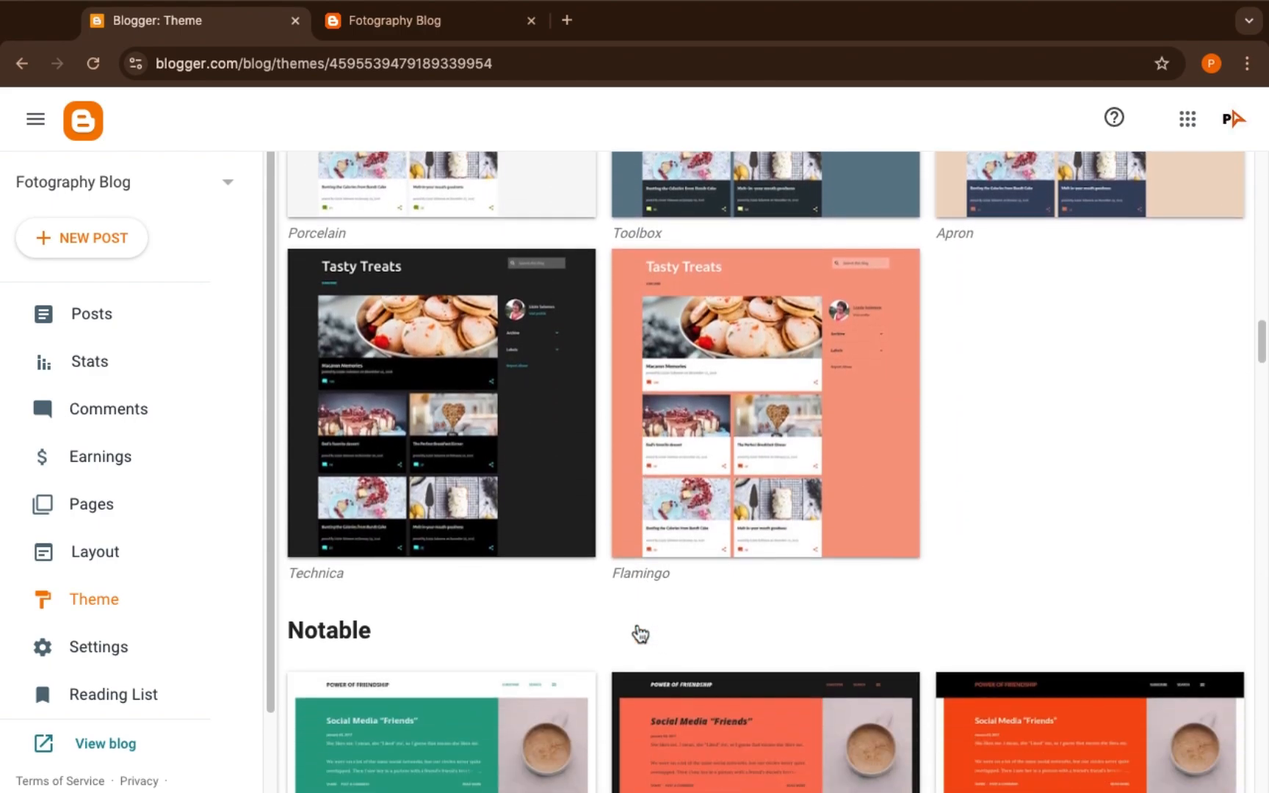
pyautogui.scroll(20, 639, 632)
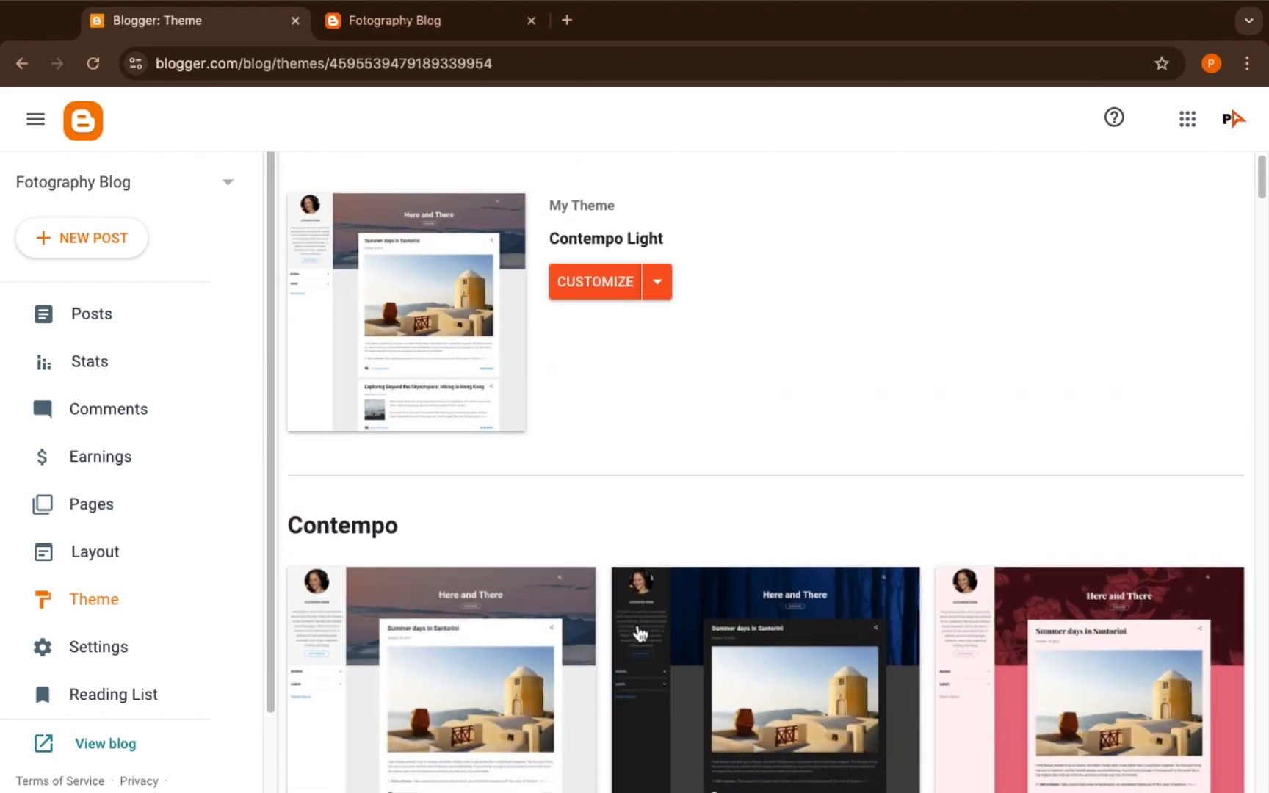
# - Choose the Dark variant of the Contempo theme and apply it to the blog
pyautogui.scroll(-4, 640, 632)
pyautogui.scroll(-2, 640, 633)
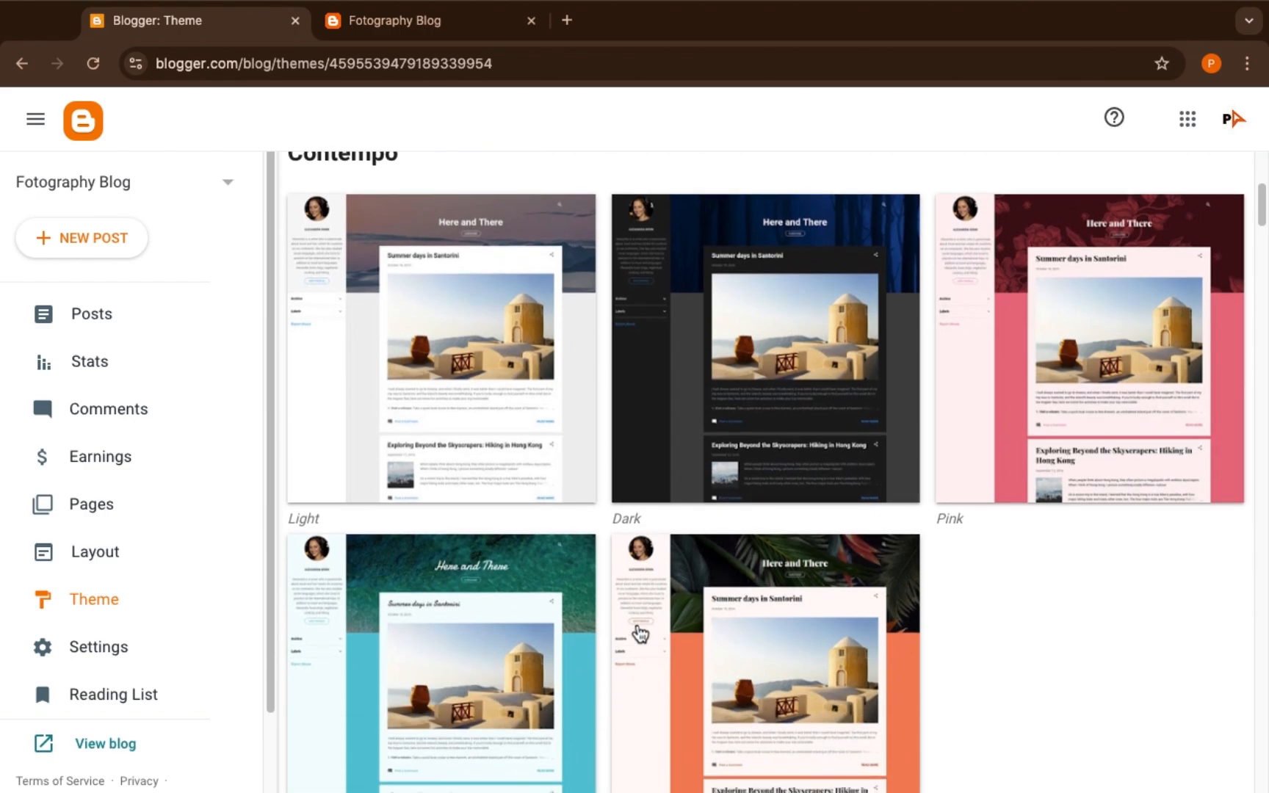
pyautogui.click(798, 365)
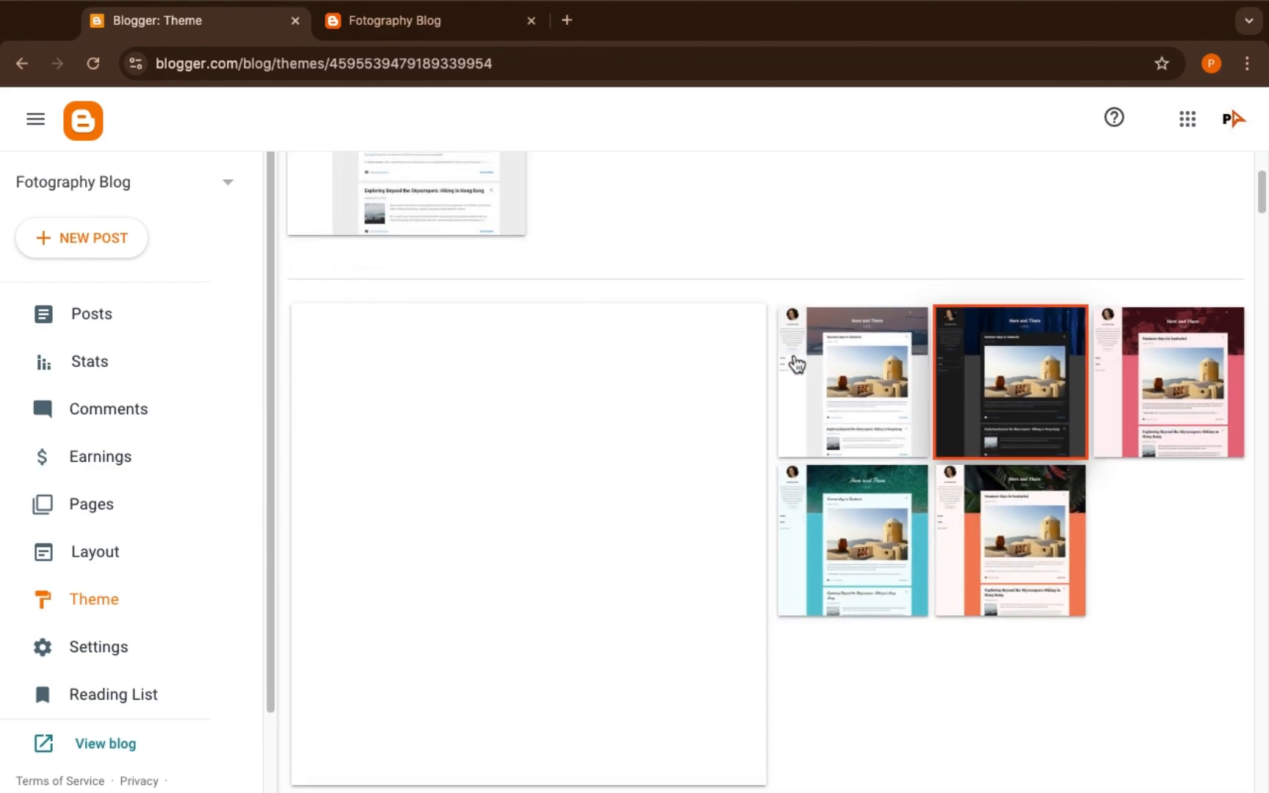
pyautogui.scroll(-6, 797, 364)
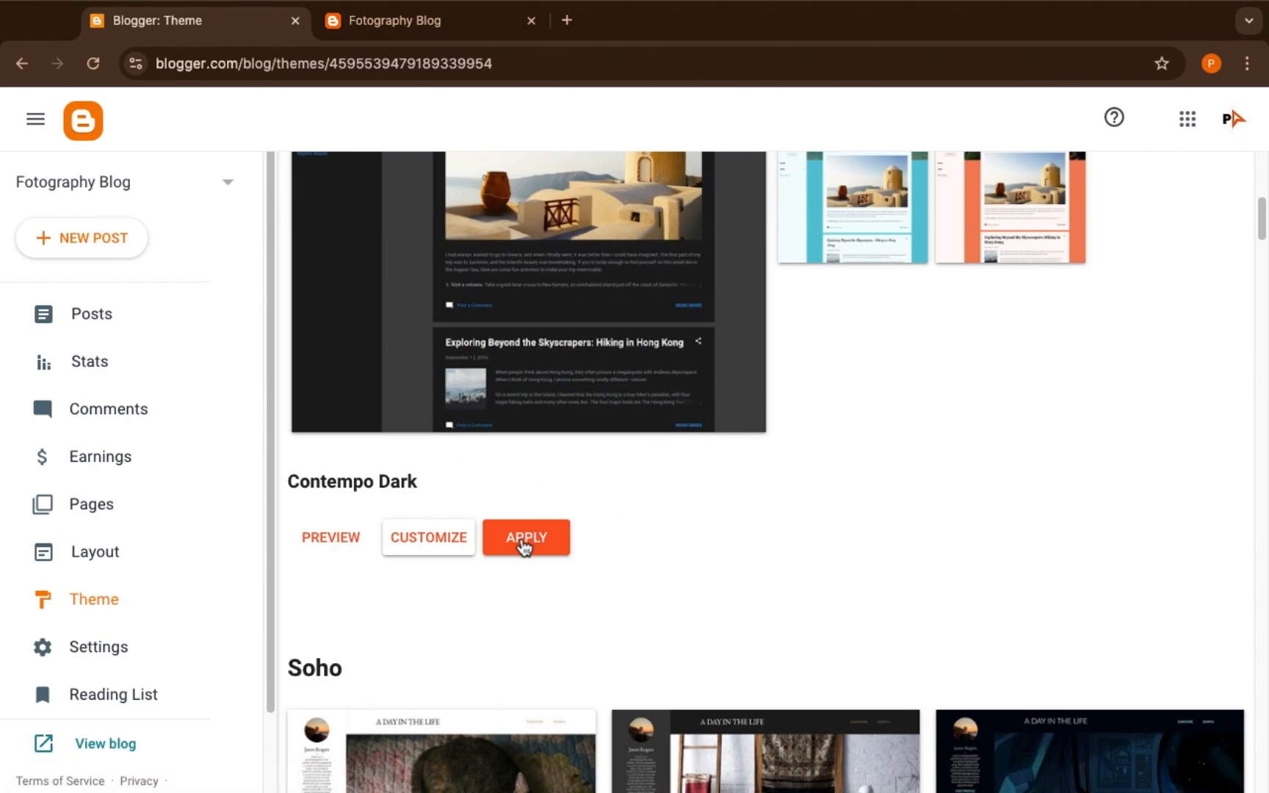
pyautogui.click(524, 545)
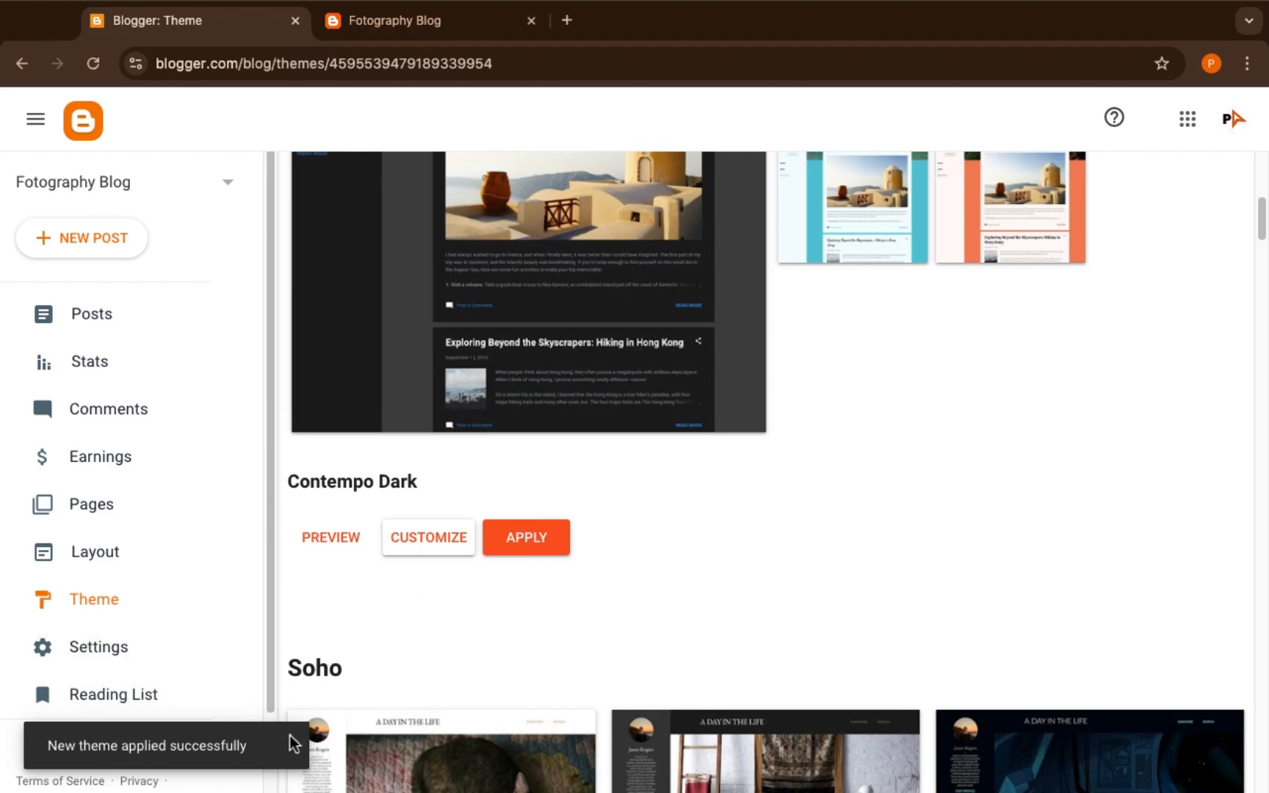
# - Reload the Theme page and the live blog to check the new theme, and return to the Blogger dashboard
pyautogui.click(94, 66)
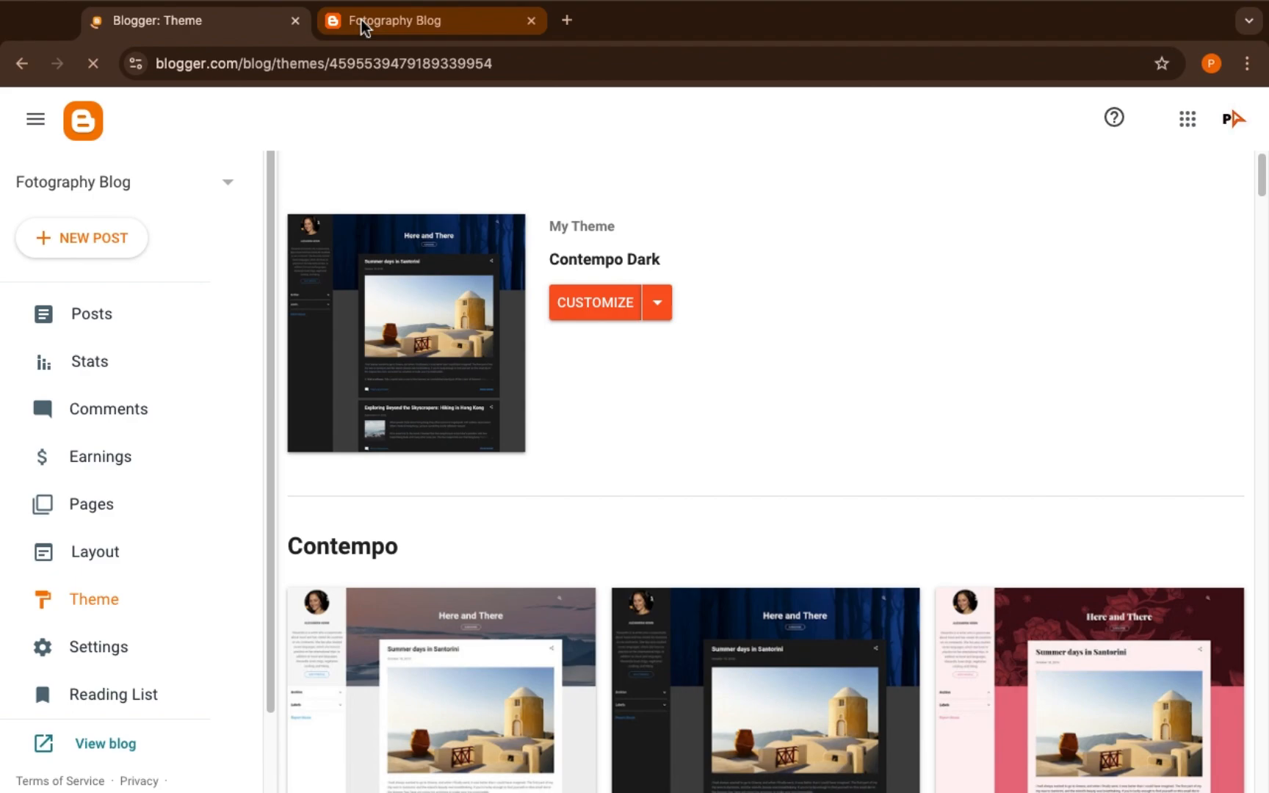
pyautogui.click(361, 20)
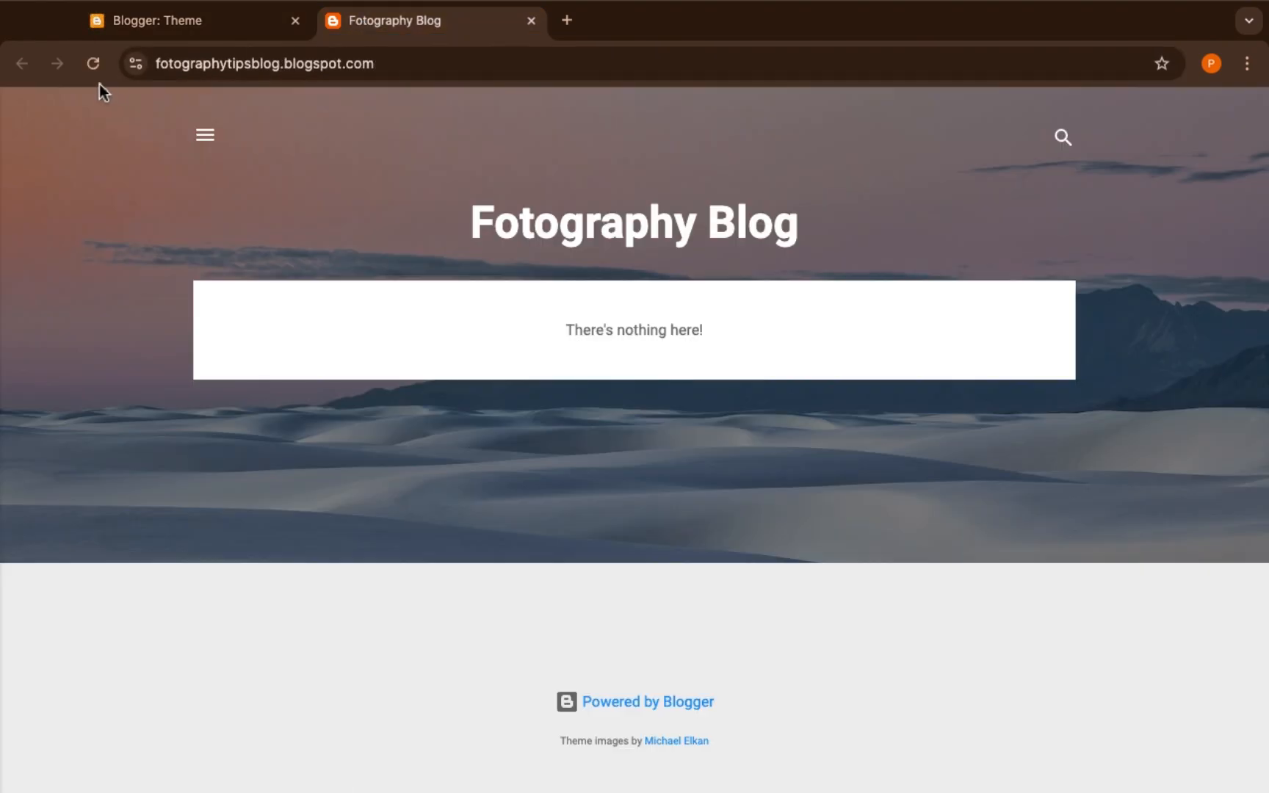
pyautogui.click(92, 66)
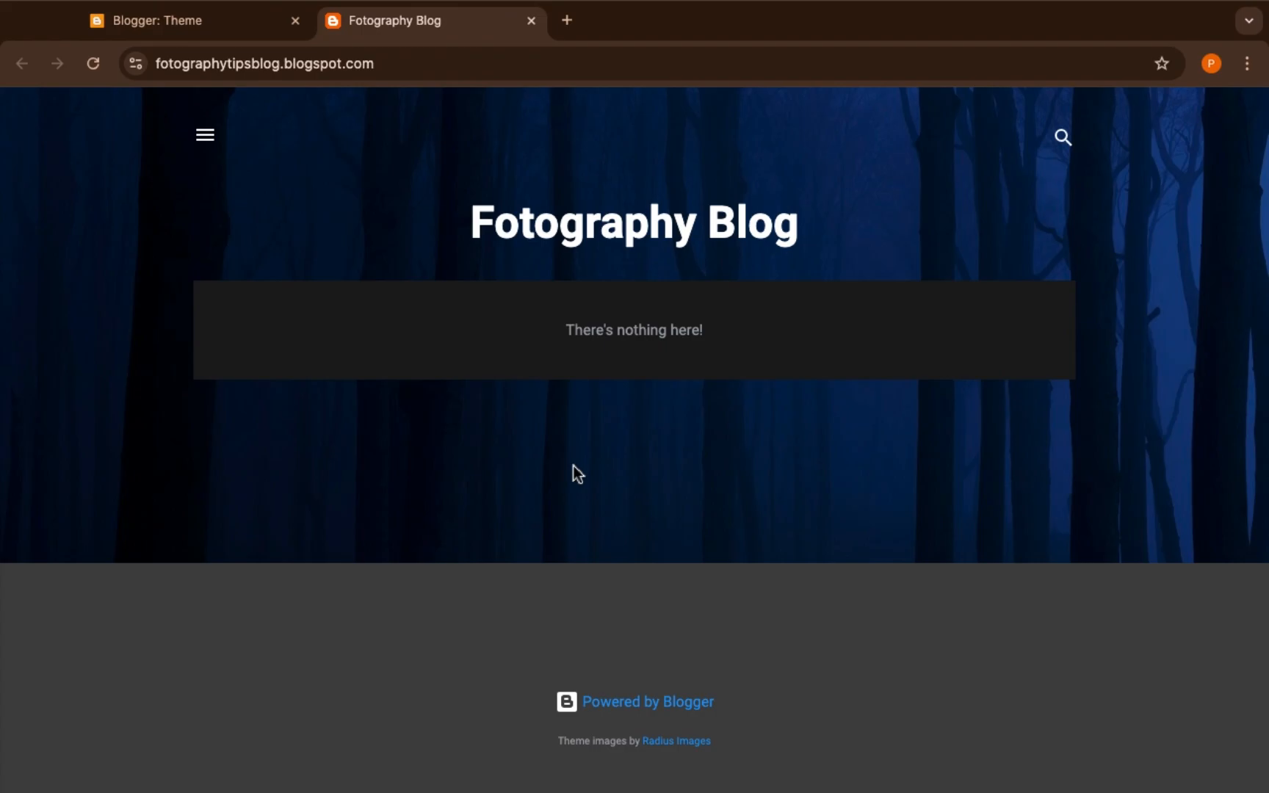
pyautogui.click(209, 32)
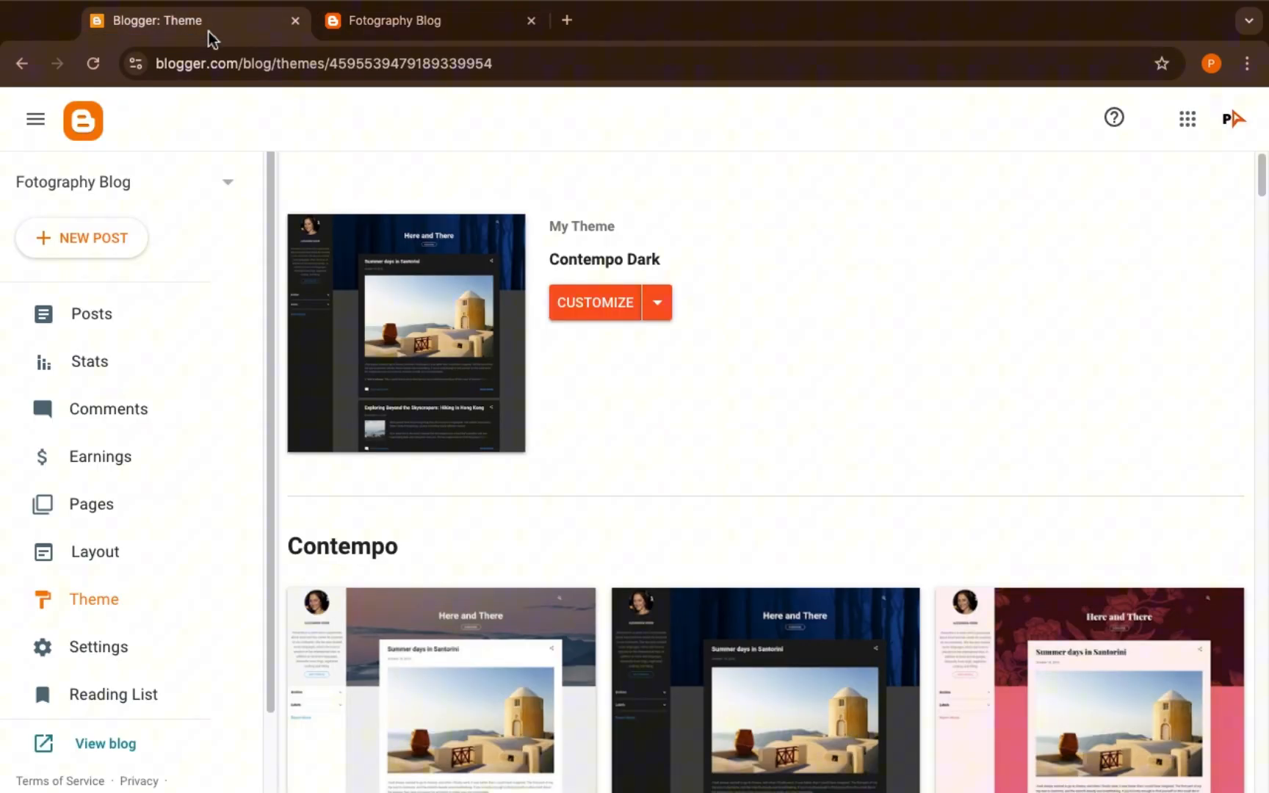
# - Create a new post from the posts list, switch its editor to Compose view, and activate the title field
pyautogui.click(141, 340)
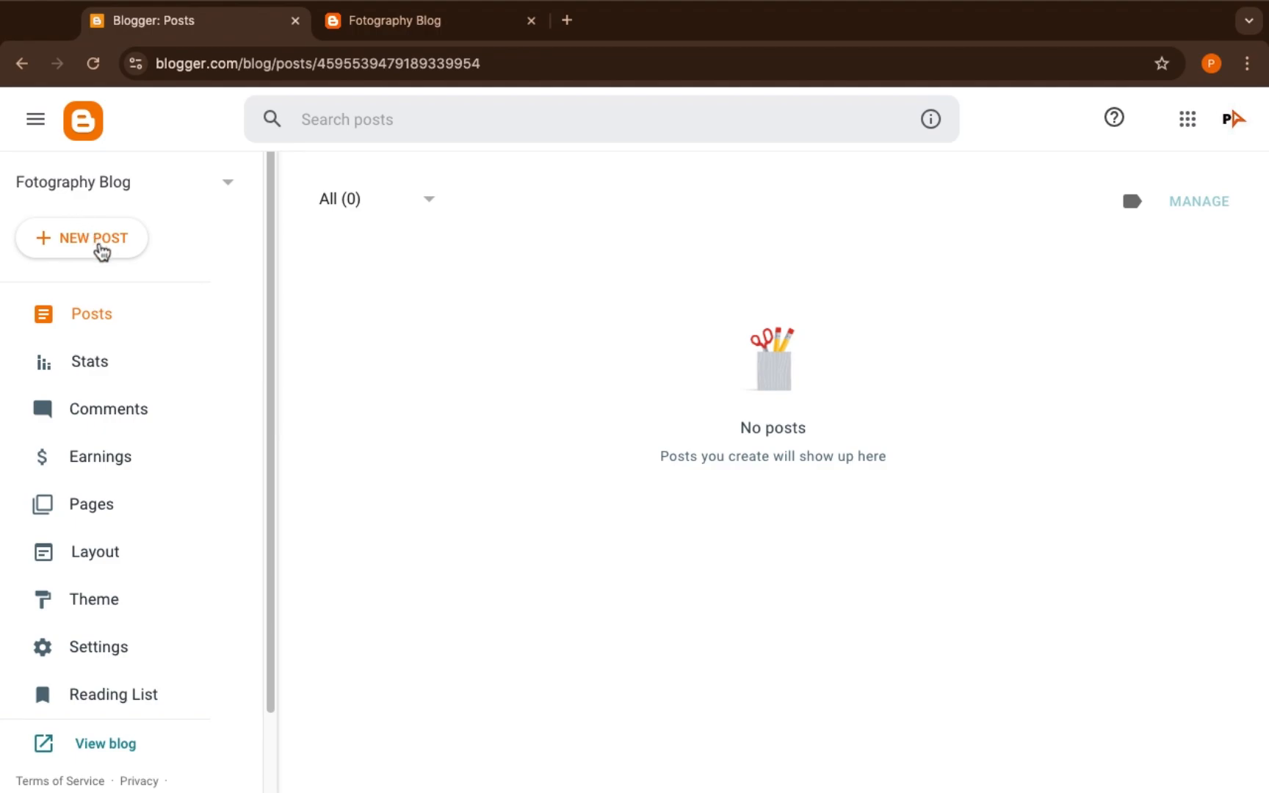
pyautogui.click(103, 250)
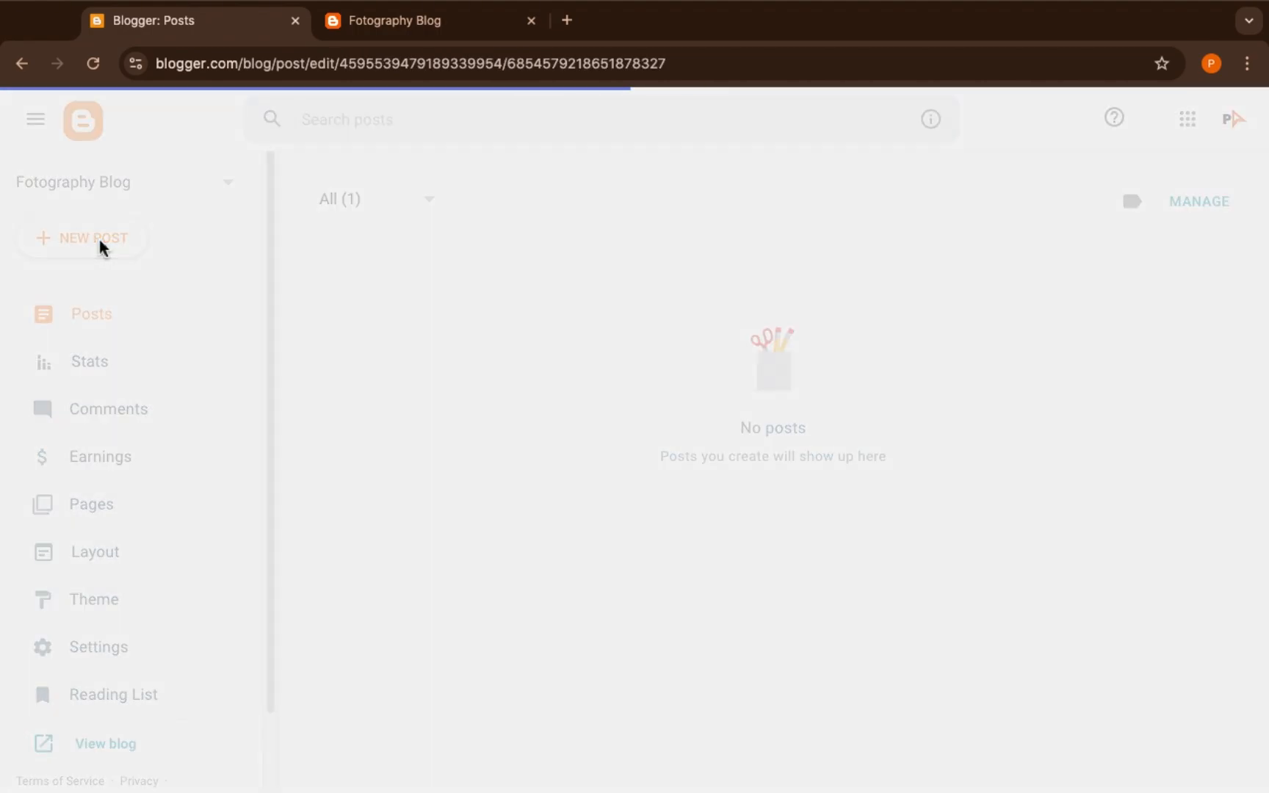
pyautogui.click(28, 253)
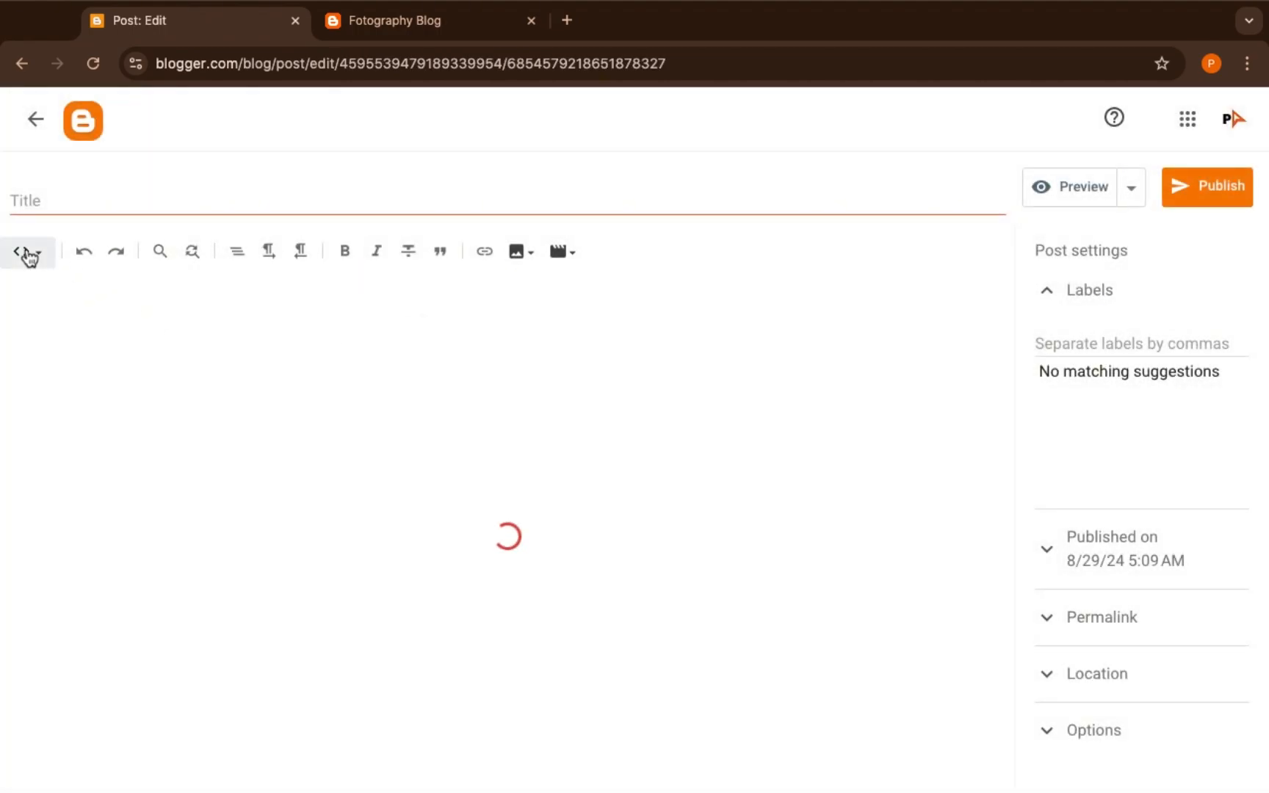
pyautogui.click(67, 309)
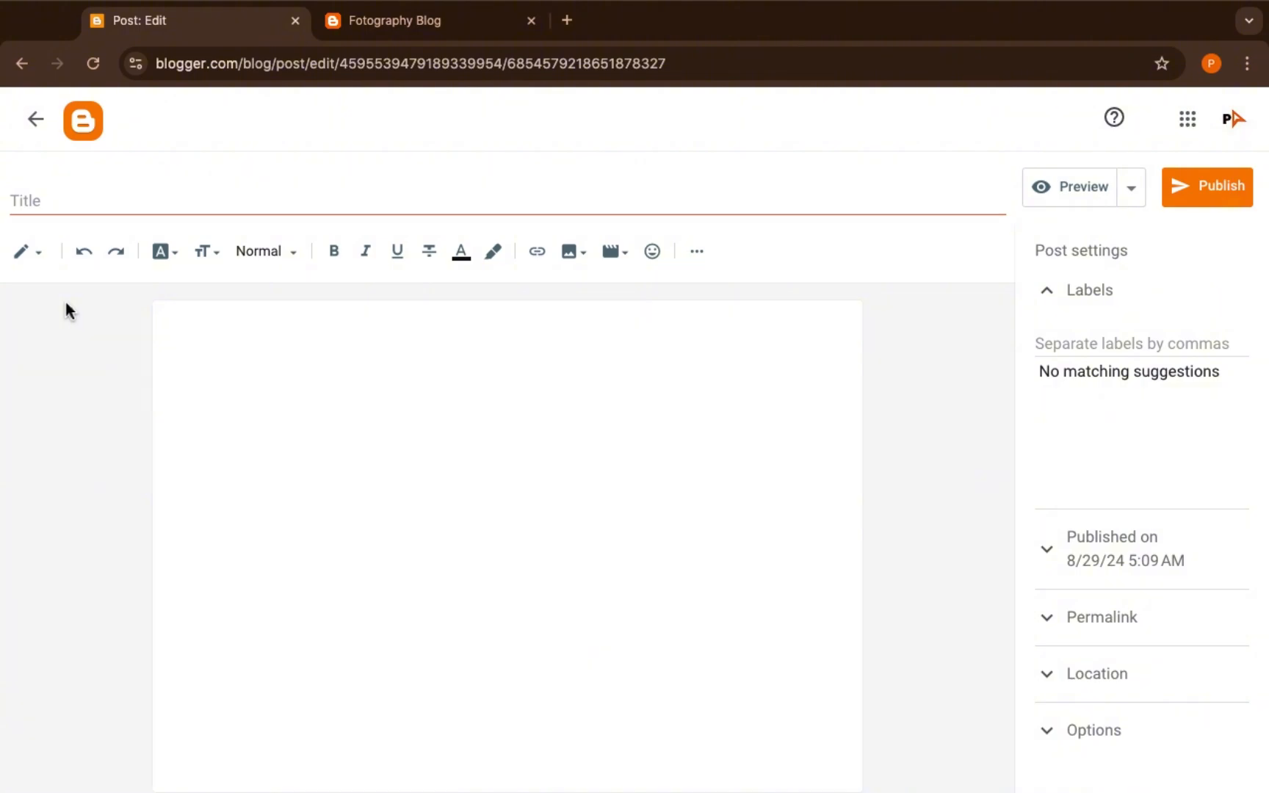
pyautogui.click(261, 319)
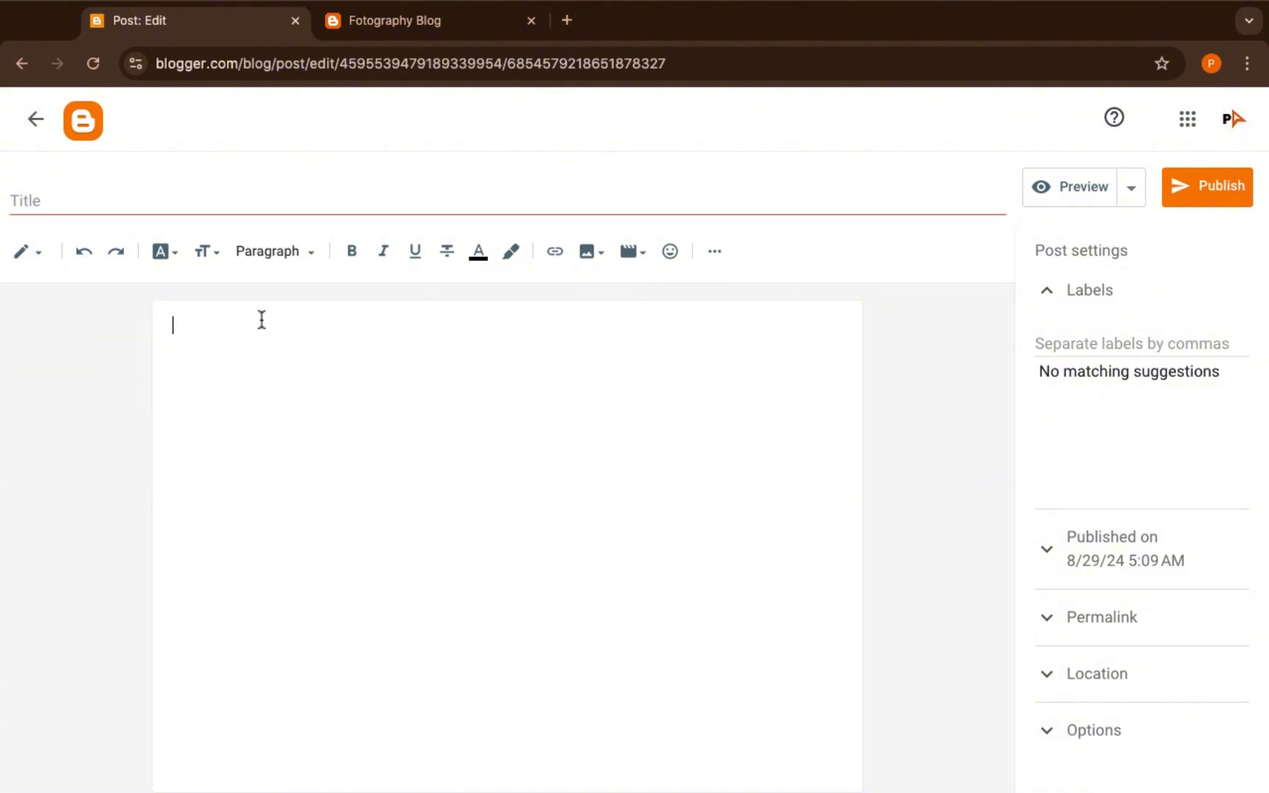
pyautogui.click(111, 205)
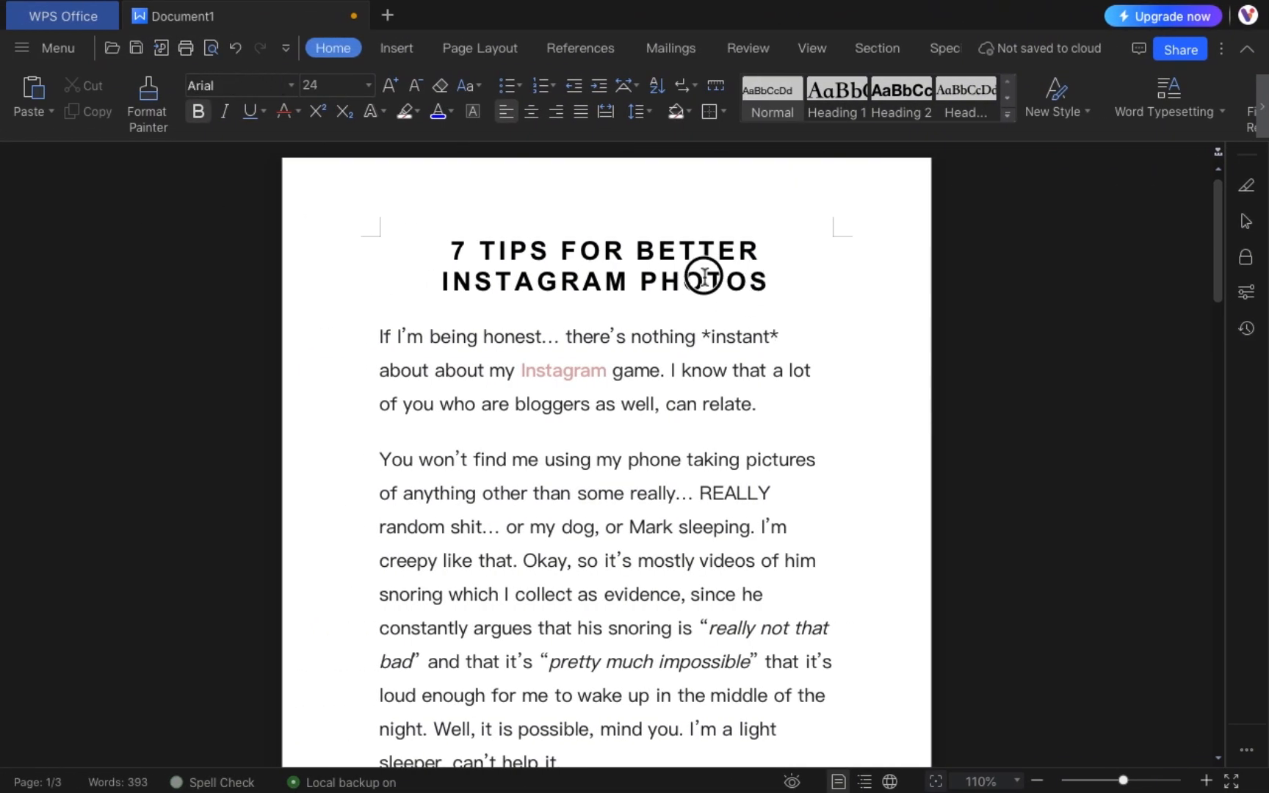
# - Select the heading "7 TIPS FOR BETTER INSTAGRAM PHOTOS" in the WPS Office document and return to the blank post in Blogger
pyautogui.moveTo(702, 275); pyautogui.dragTo(448, 248)
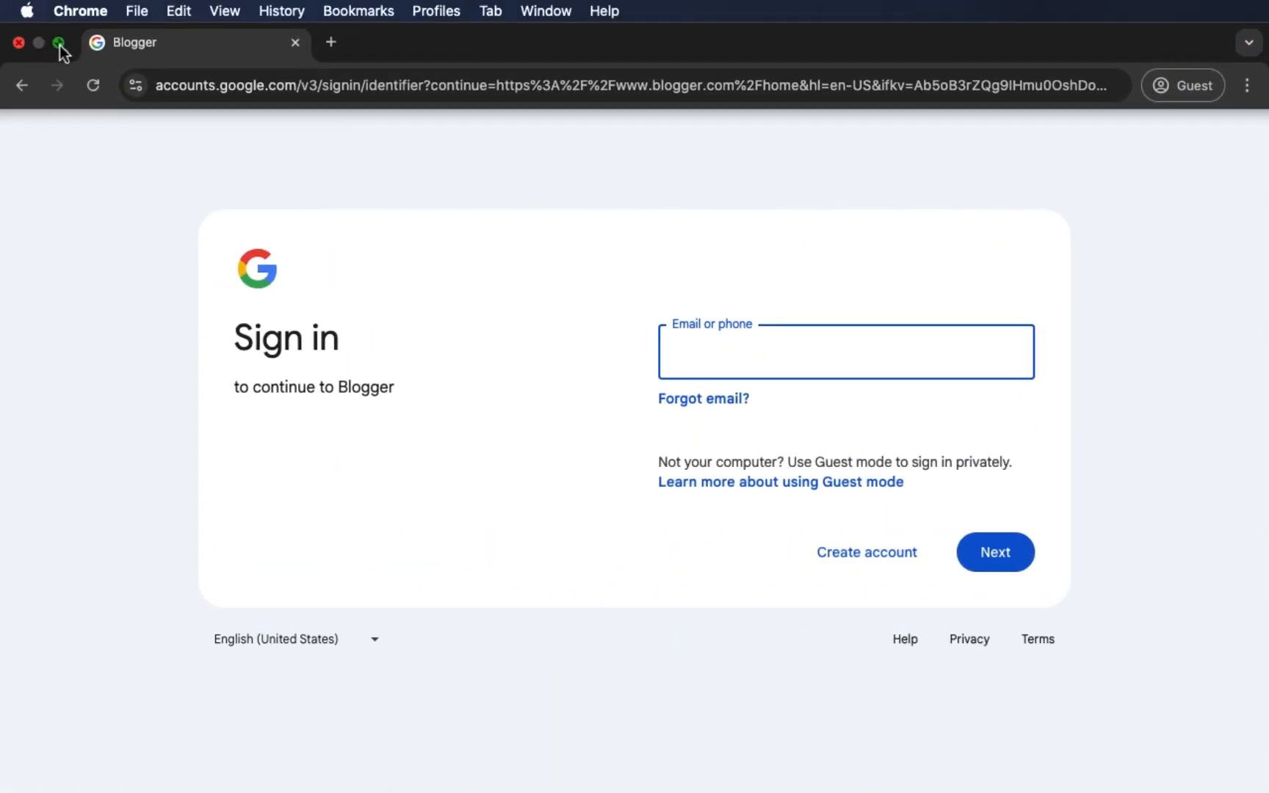
pyautogui.click(59, 42)
pyautogui.click(42, 63)
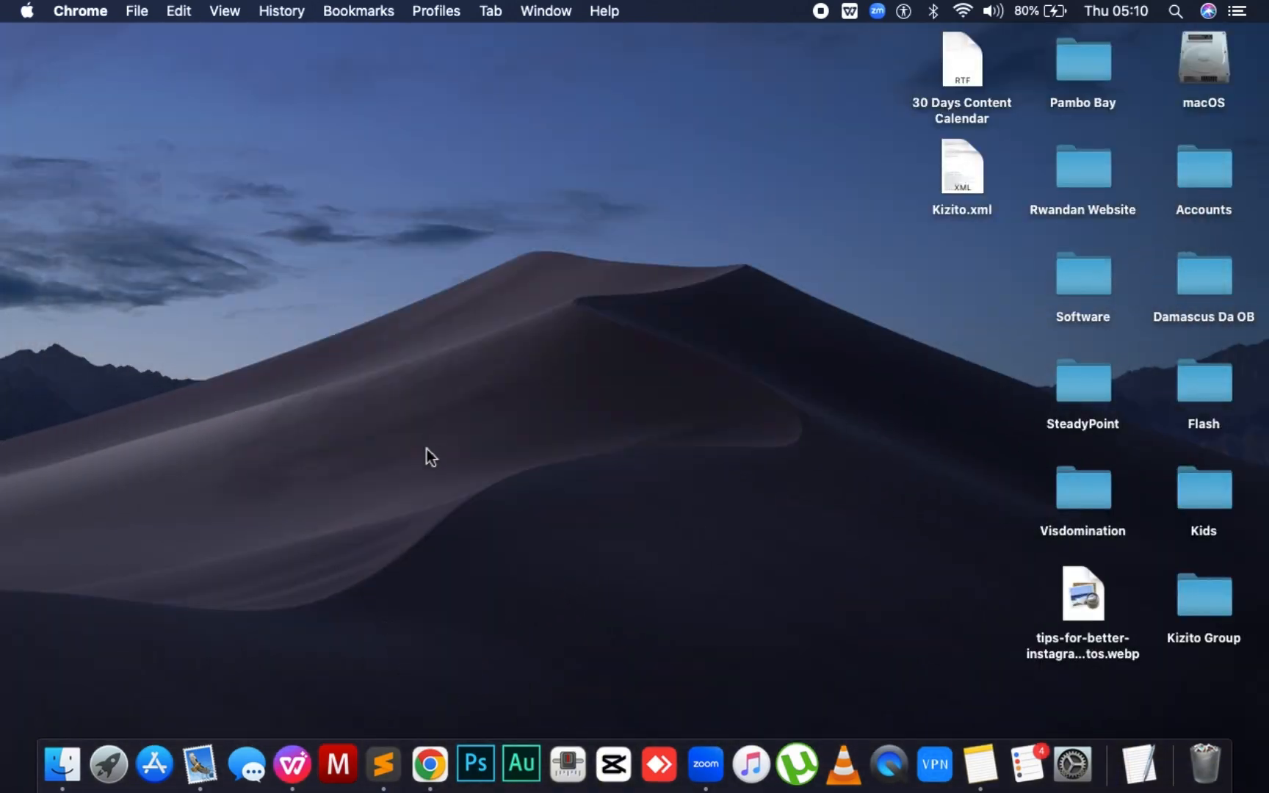
pyautogui.hotkey('ctrl', 'Right')
pyautogui.hotkey('ctrl', 'Right')
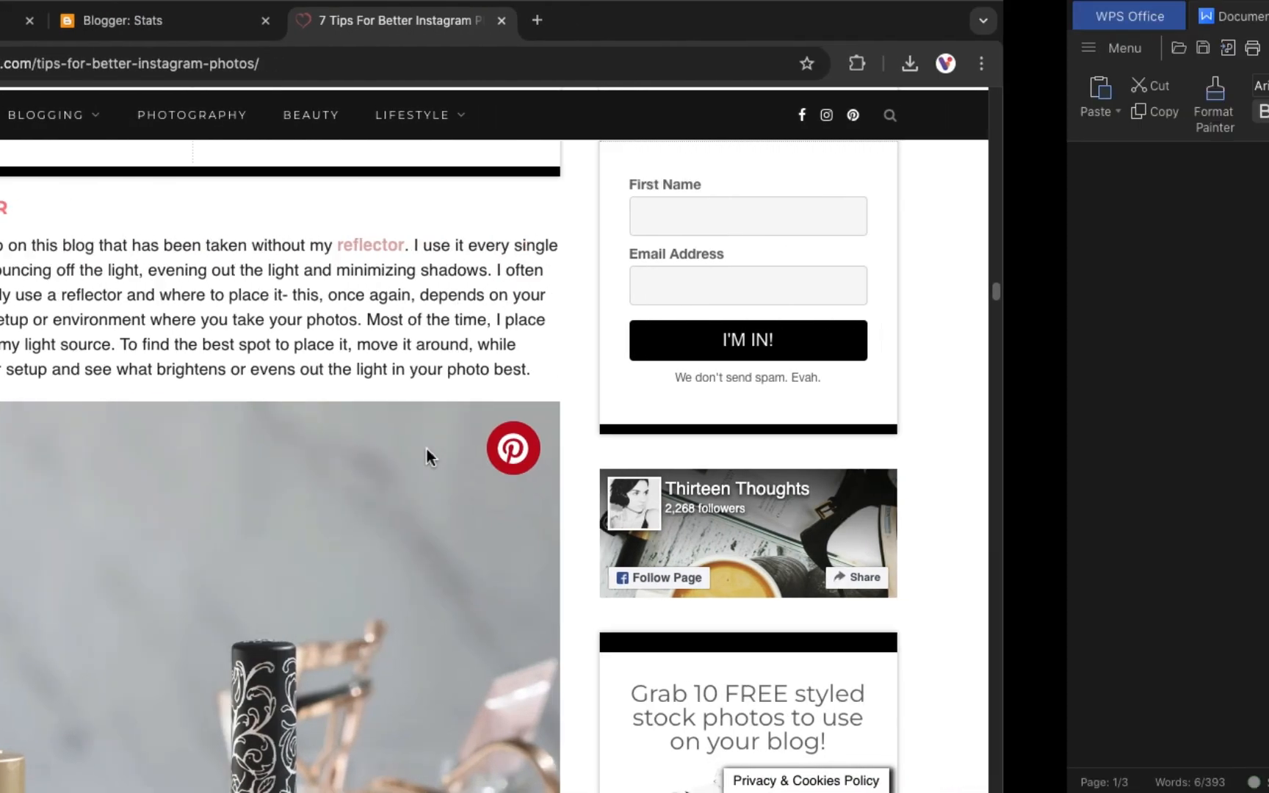
pyautogui.hotkey('ctrl', 'Right')
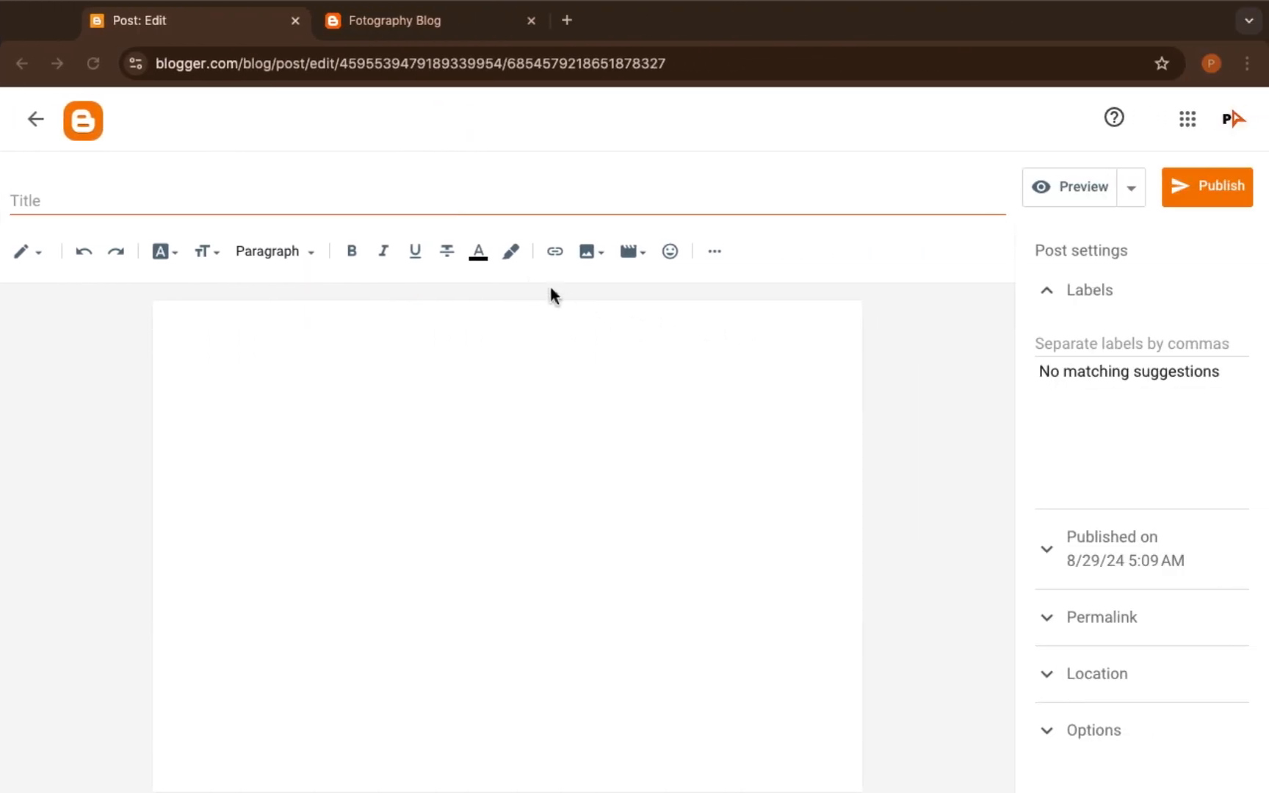
# - Enter "7 Tips For Better Instagram Photos" as the post title and place the cursor in the post body
pyautogui.click(464, 205)
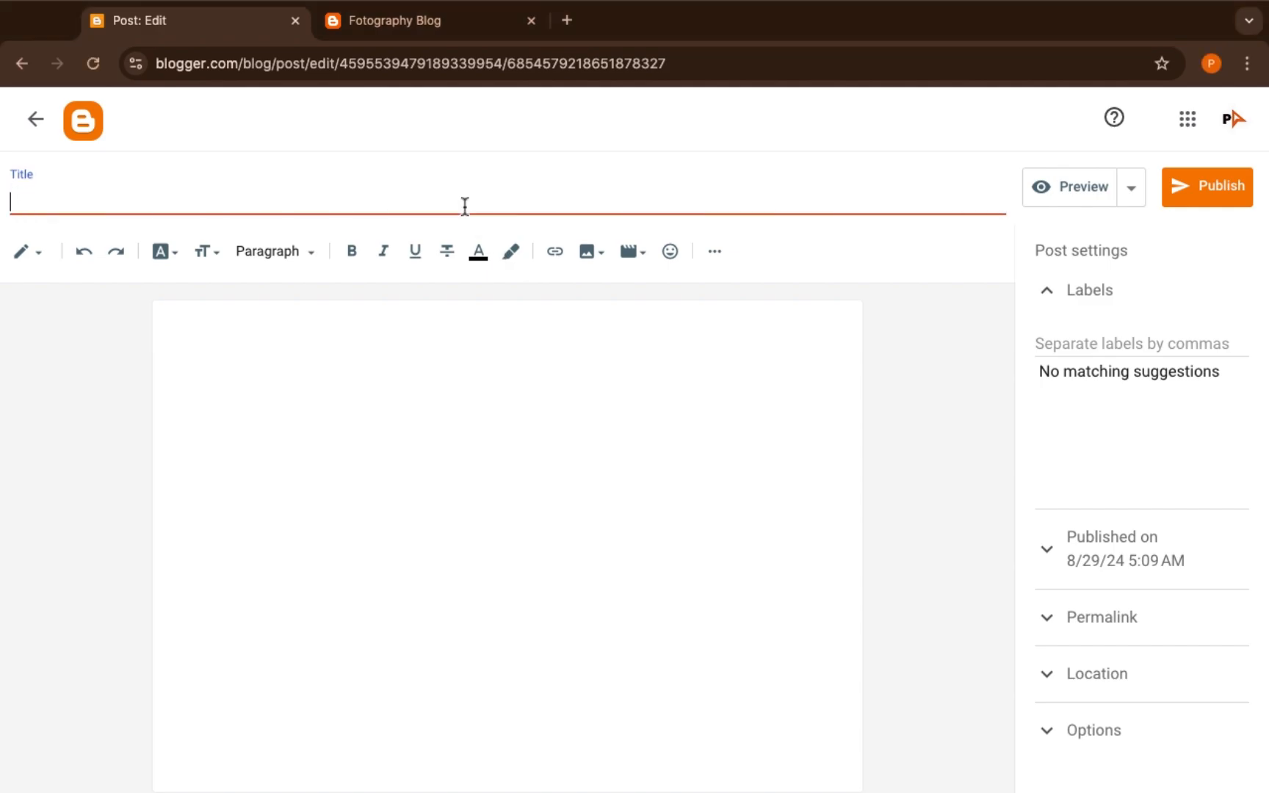
pyautogui.write('7 Tips For Better Instagram Photos')
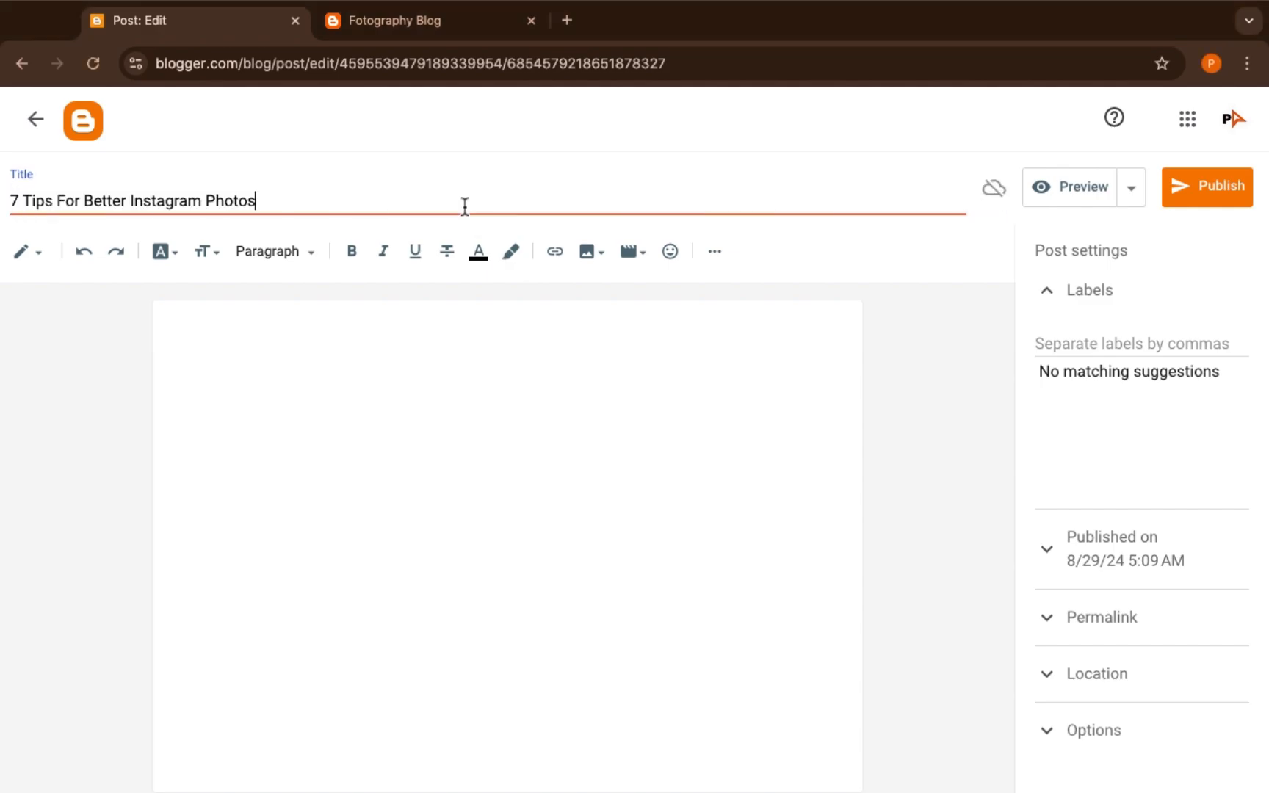
pyautogui.click(282, 374)
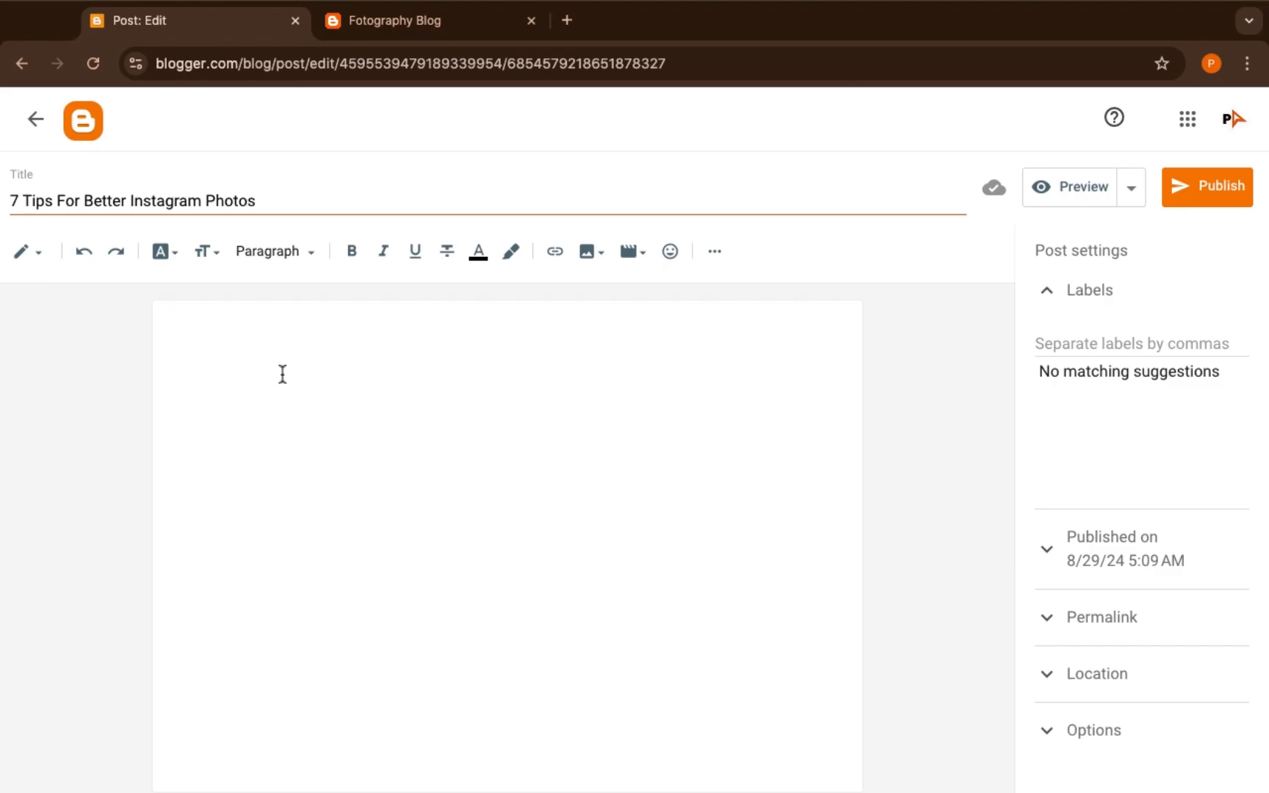
# - Copy all text below the heading in the WPS Office document and return to the empty post body in Blogger
pyautogui.hotkey('ctrl', 'Left')
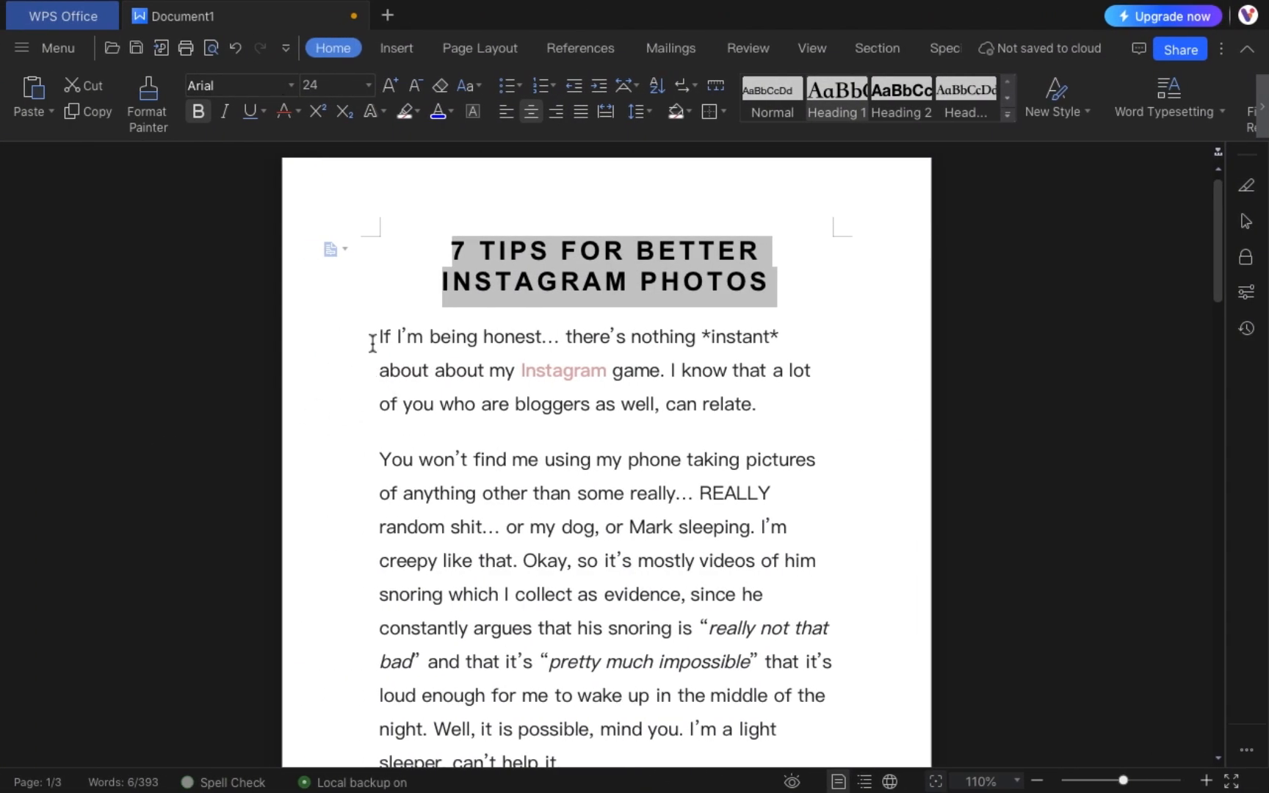
pyautogui.hotkey('ctrl', 'End')
pyautogui.moveTo(762, 452); pyautogui.dragTo(380, 329)
pyautogui.rightClick(469, 377)
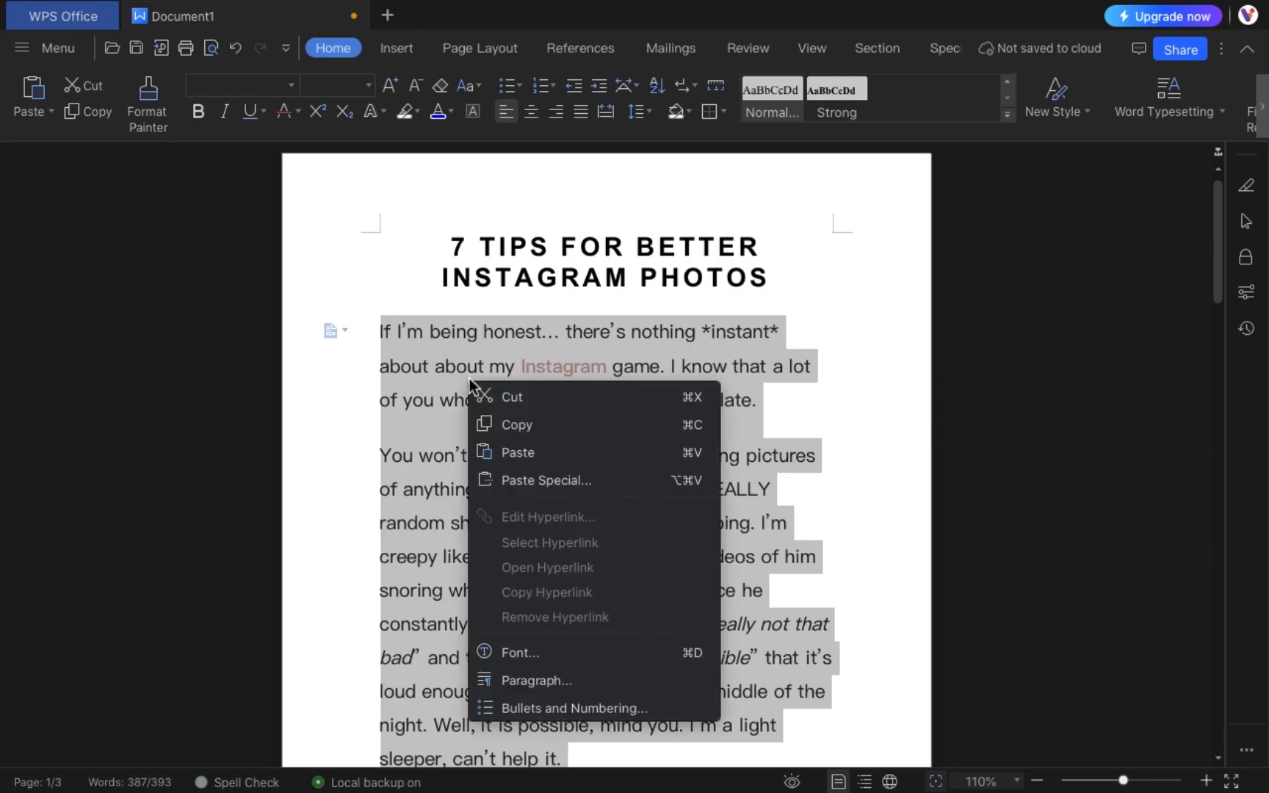
pyautogui.click(510, 417)
pyautogui.hotkey('ctrl', 'Right')
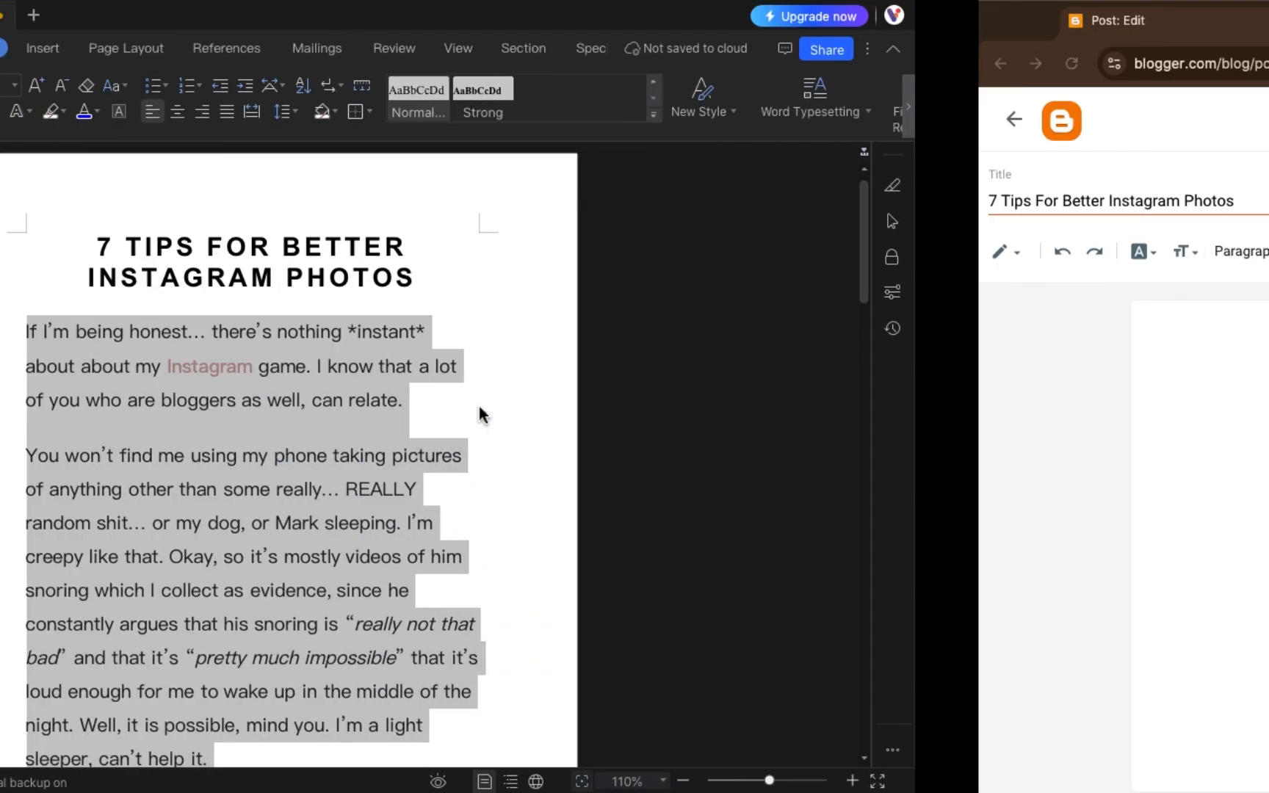
pyautogui.click(478, 403)
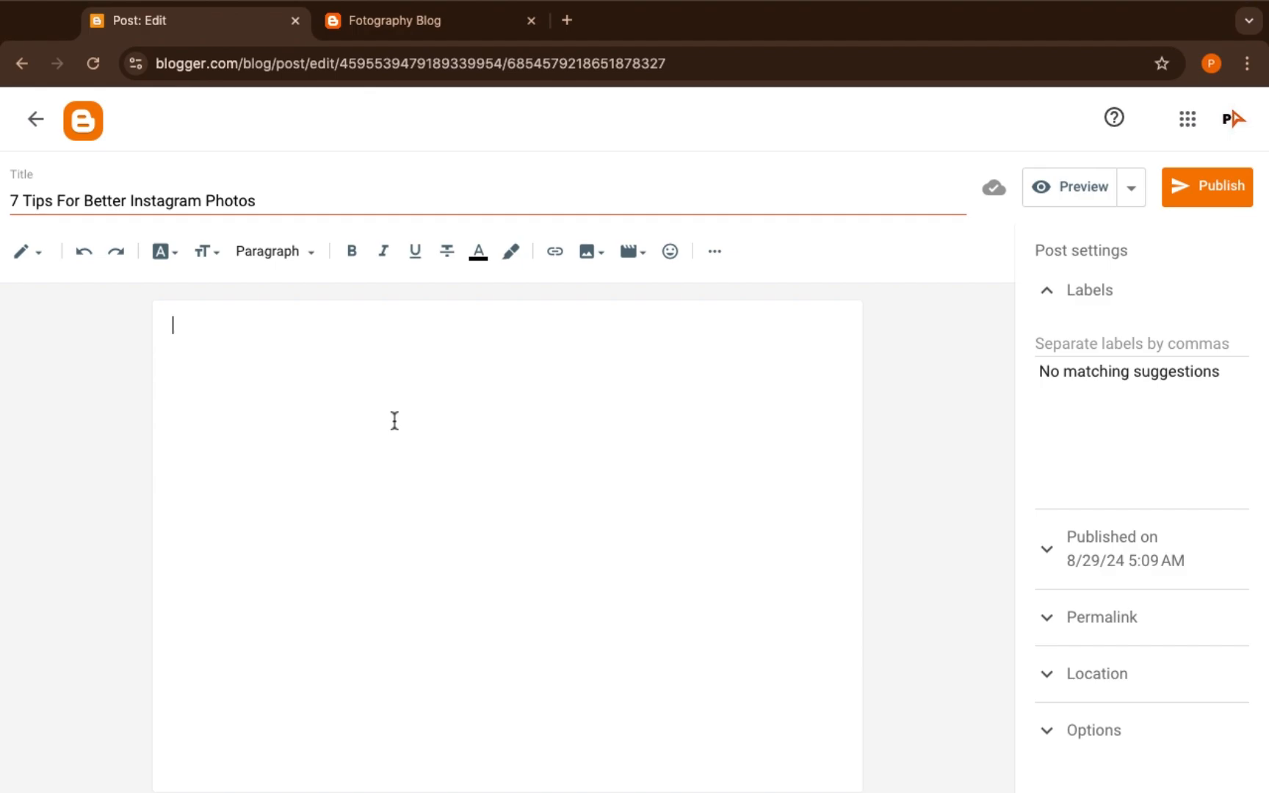
pyautogui.write('gfjgf')
pyautogui.press('BackSpace')
pyautogui.press('BackSpace')
pyautogui.press('BackSpace')
pyautogui.press('BackSpace')
pyautogui.press('BackSpace')
# - Paste the copied article text into the body of the Blogger post
pyautogui.rightClick(396, 390)
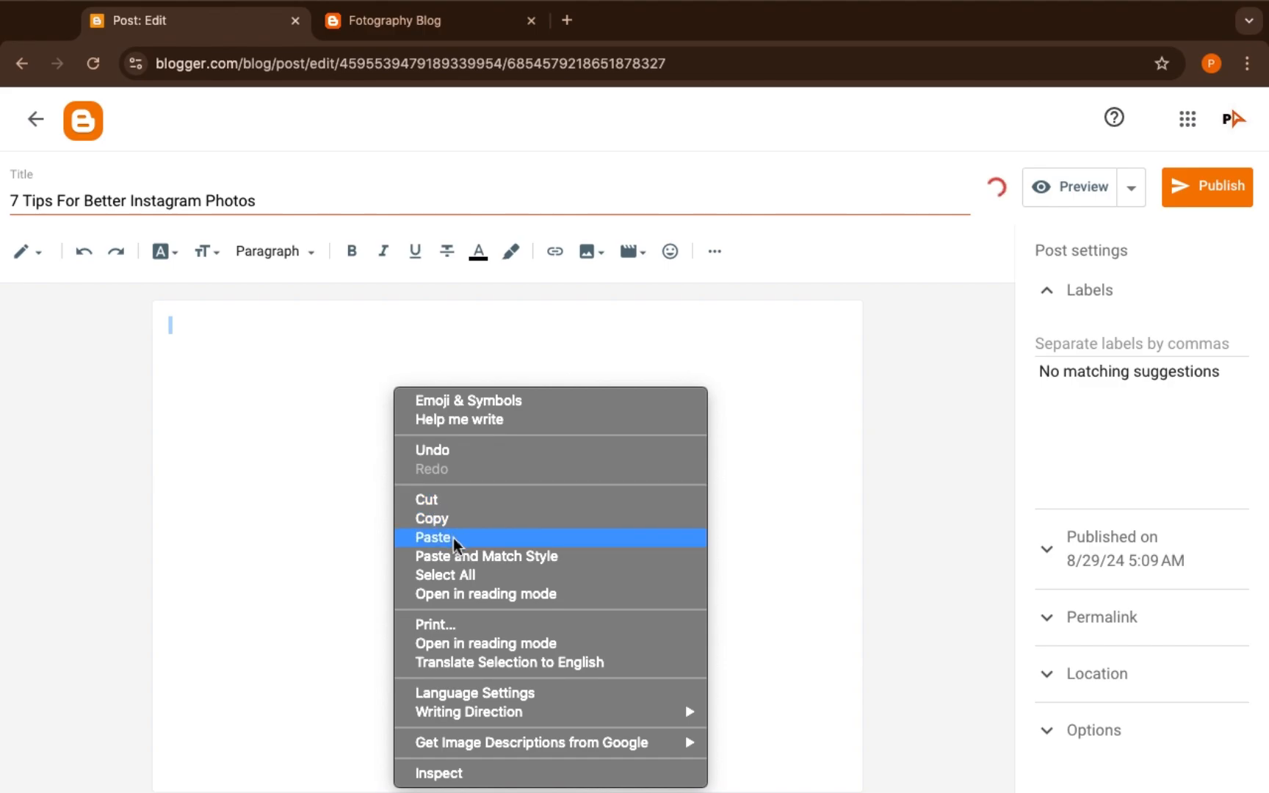
pyautogui.click(432, 537)
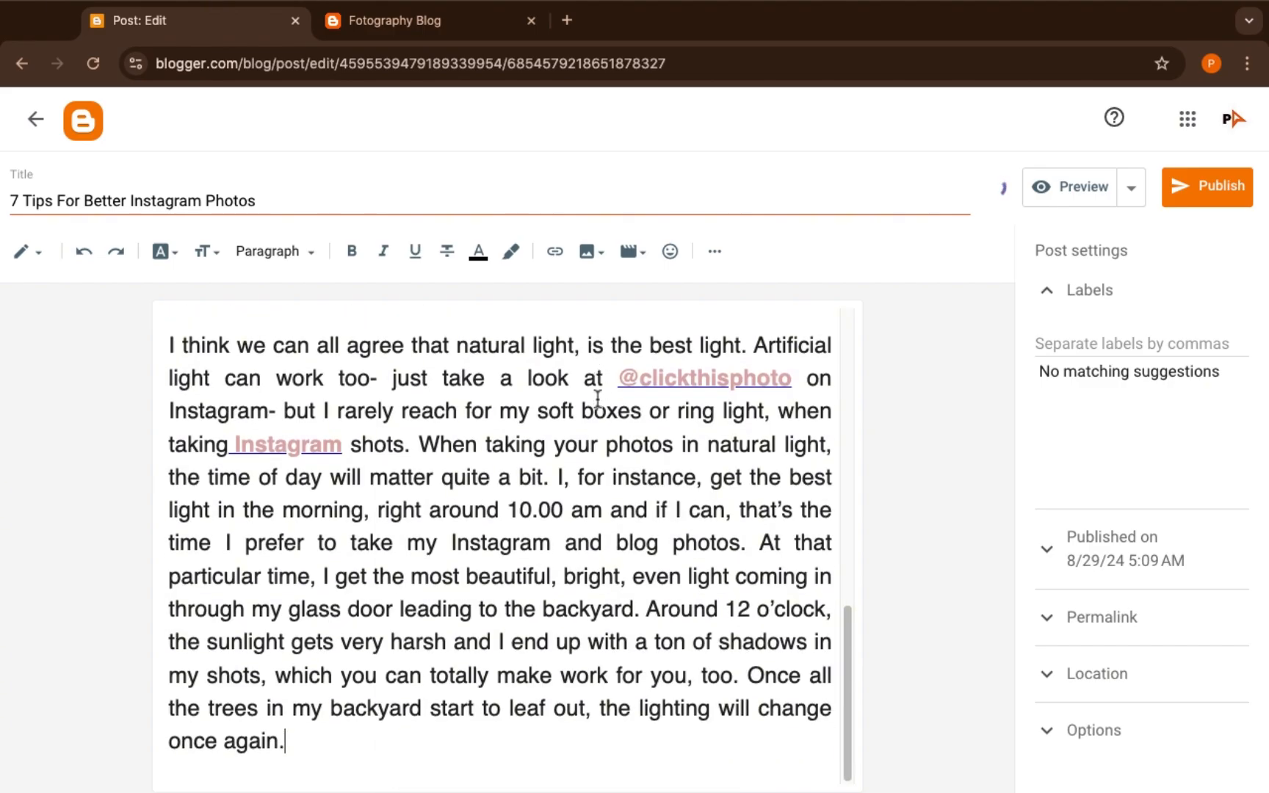
pyautogui.scroll(15, 598, 399)
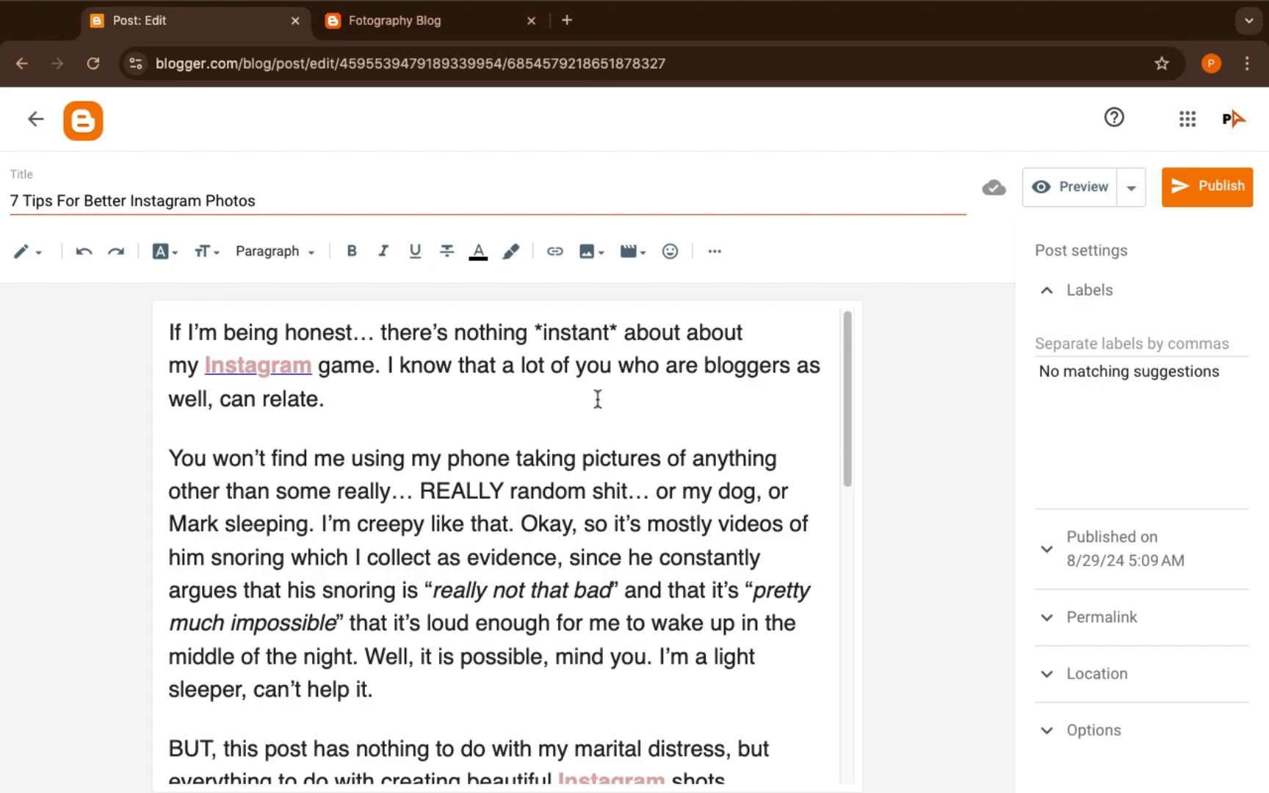
# - Clear the formatting of the entire post body and remove the blank lines above its first paragraph
pyautogui.click(598, 399)
pyautogui.press('super+a')
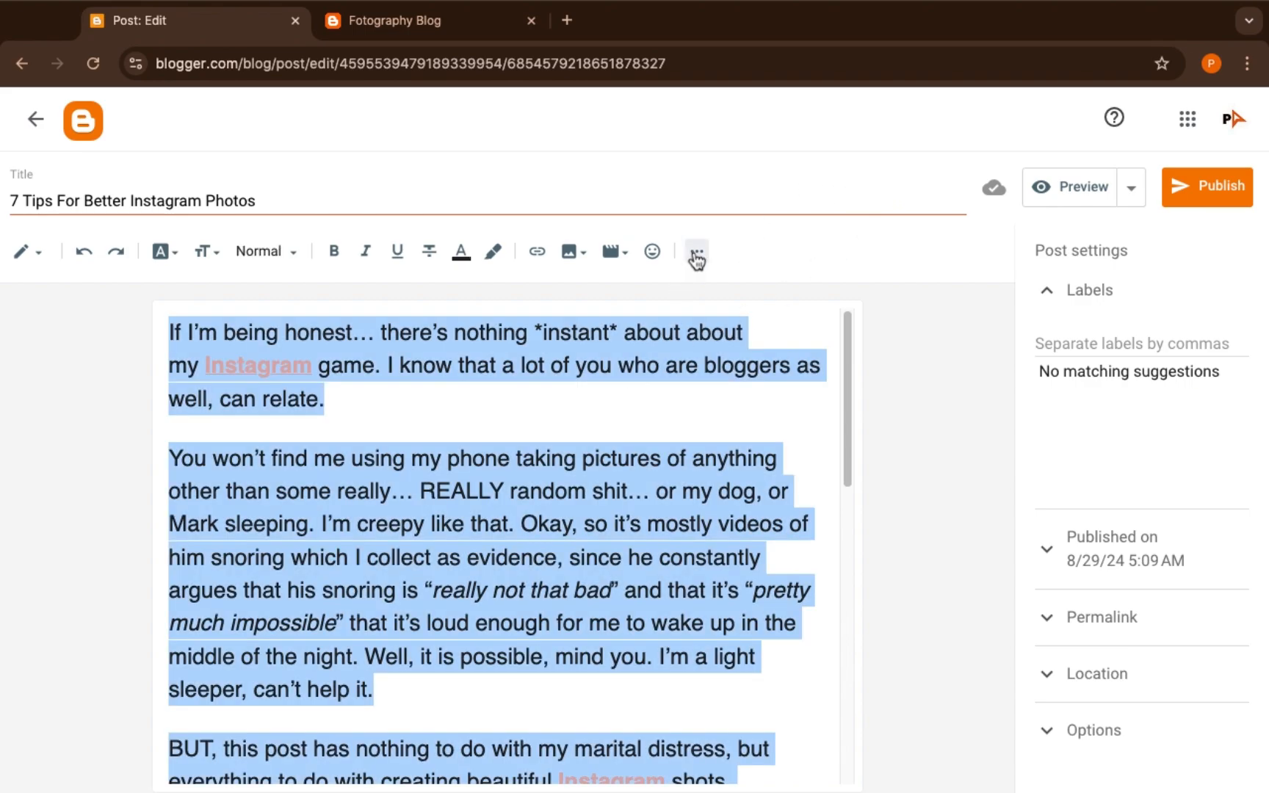
pyautogui.click(697, 254)
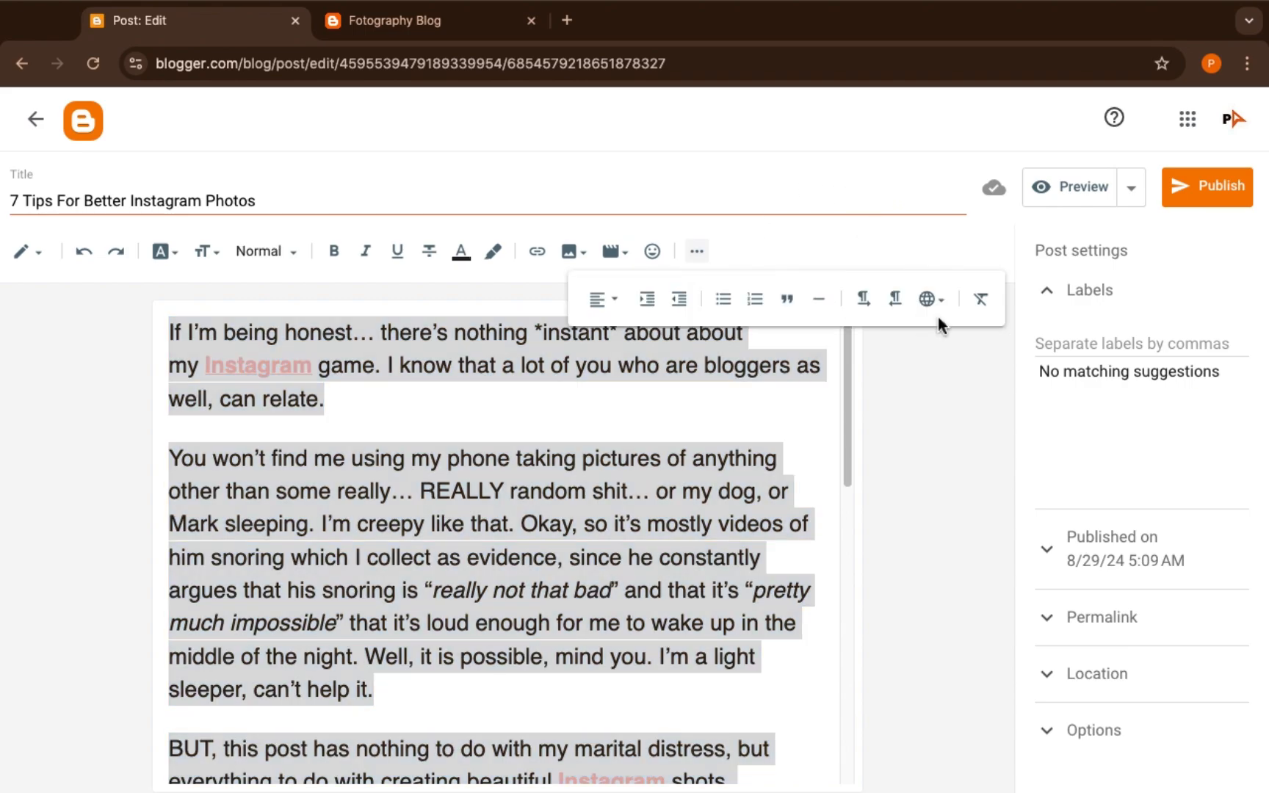
pyautogui.click(982, 300)
pyautogui.click(696, 251)
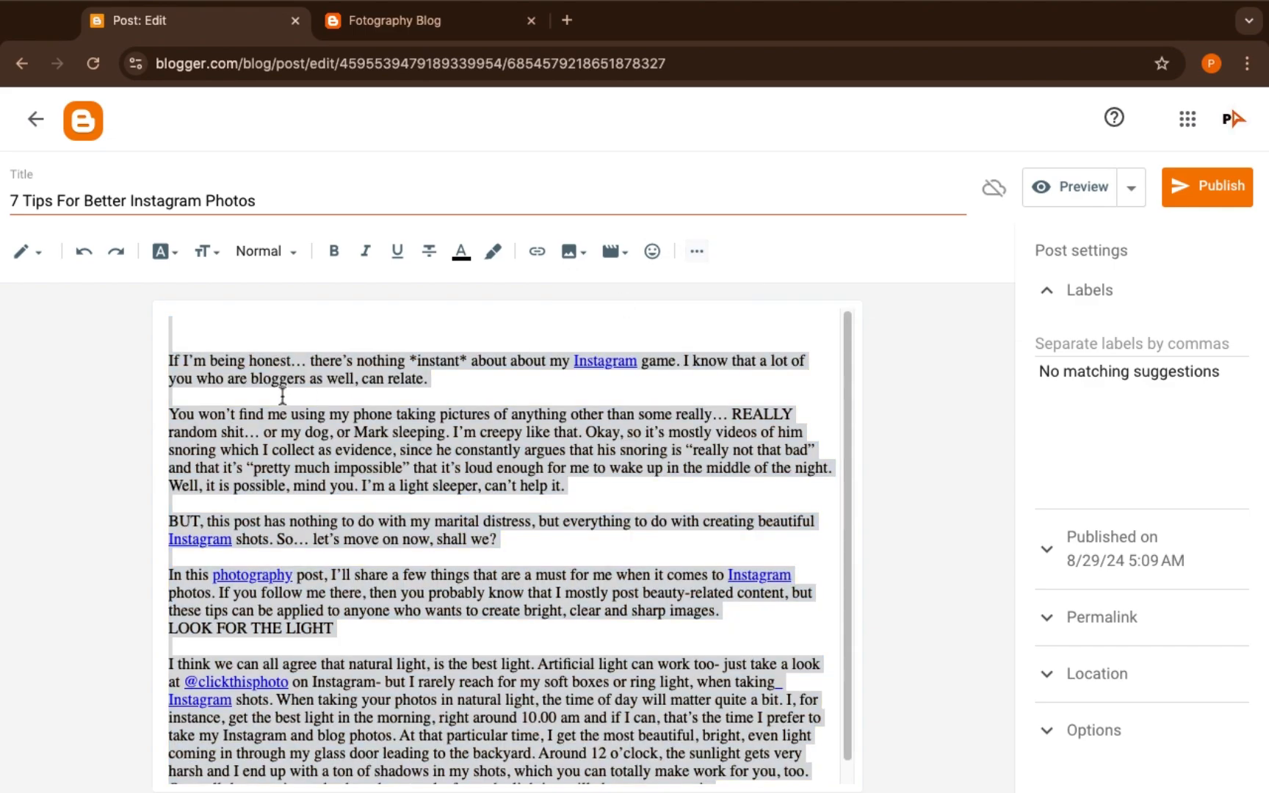
pyautogui.click(170, 363)
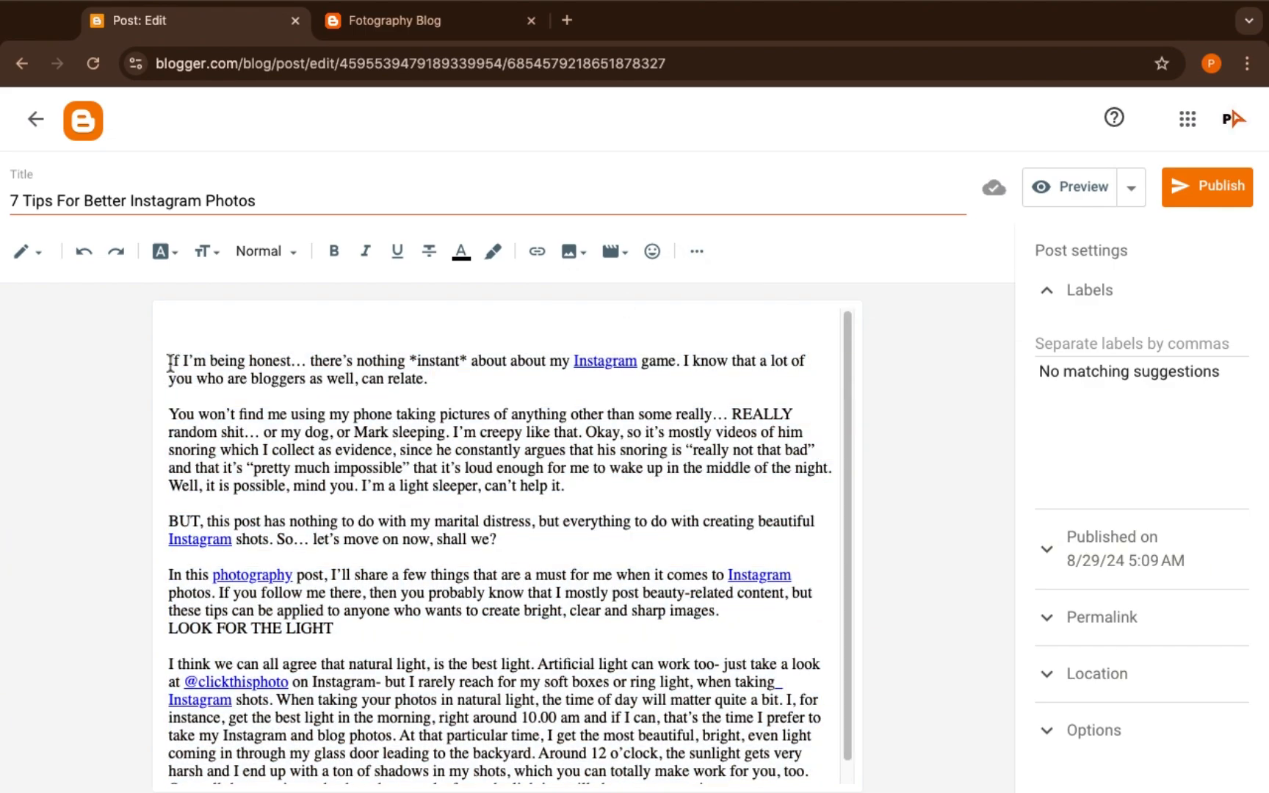
pyautogui.press('BackSpace')
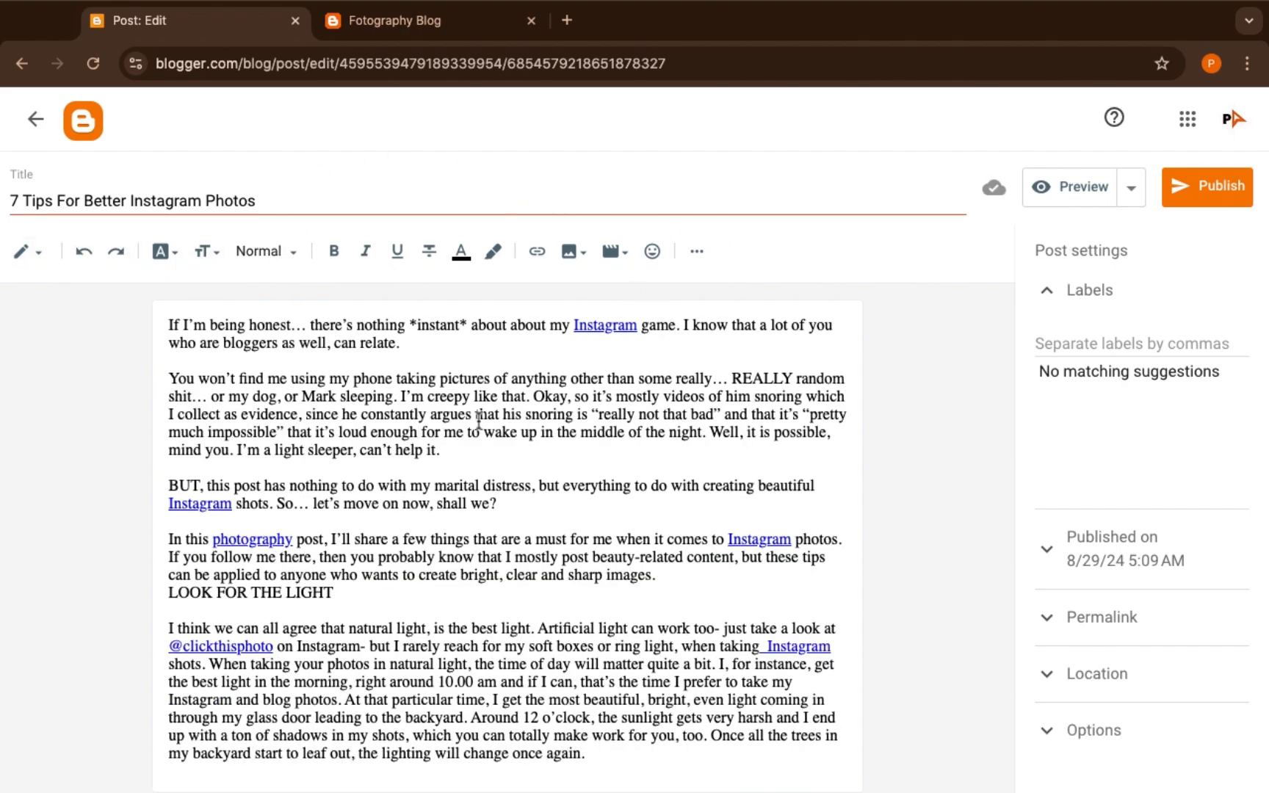
# - Justify the text of the entire post body
pyautogui.hotkey('ctrl', 'a')
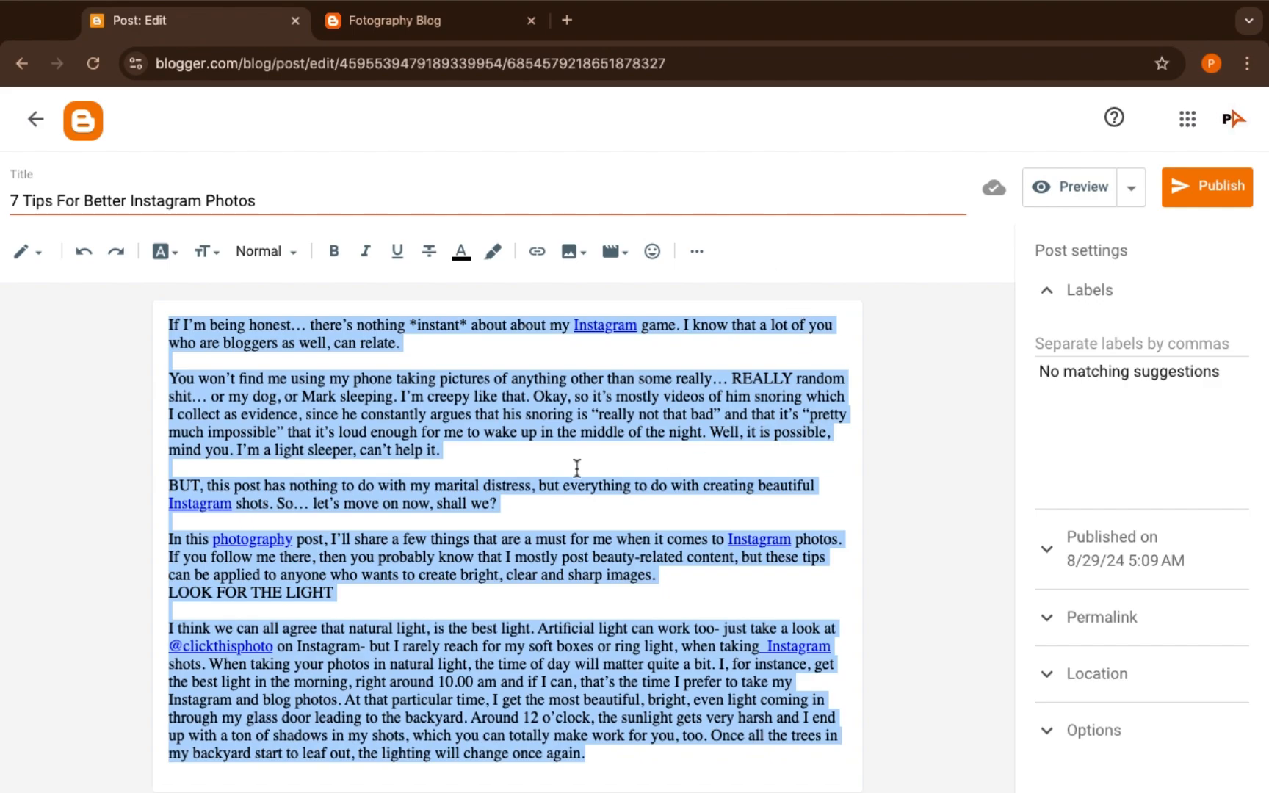
pyautogui.click(697, 252)
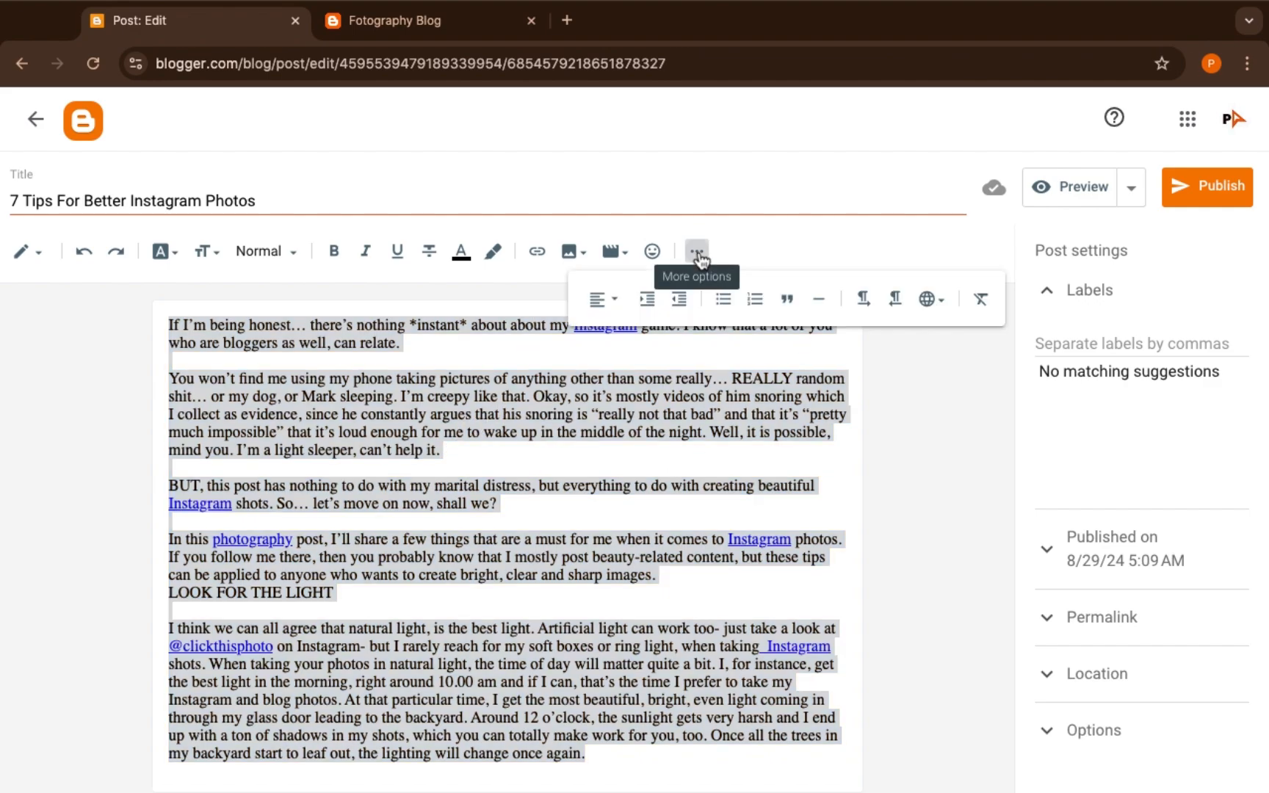
pyautogui.click(596, 311)
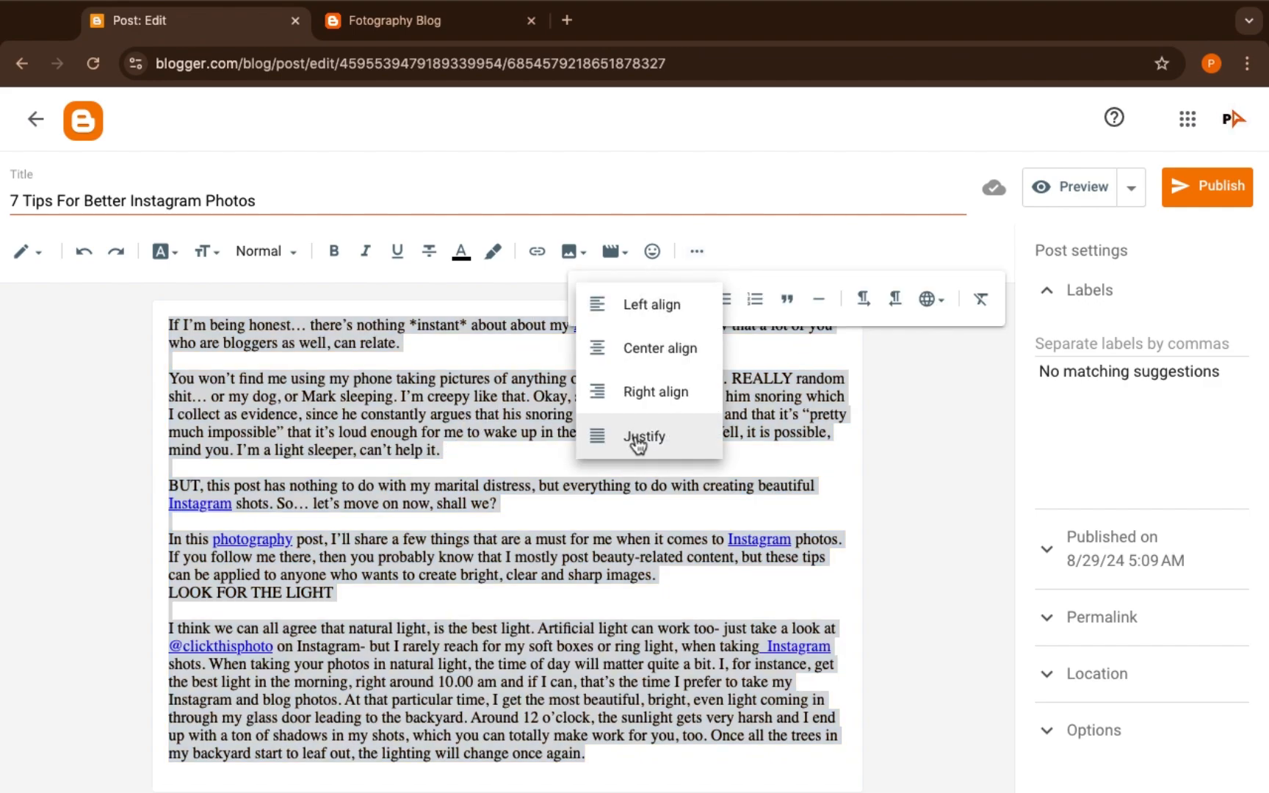
pyautogui.click(638, 444)
pyautogui.click(615, 303)
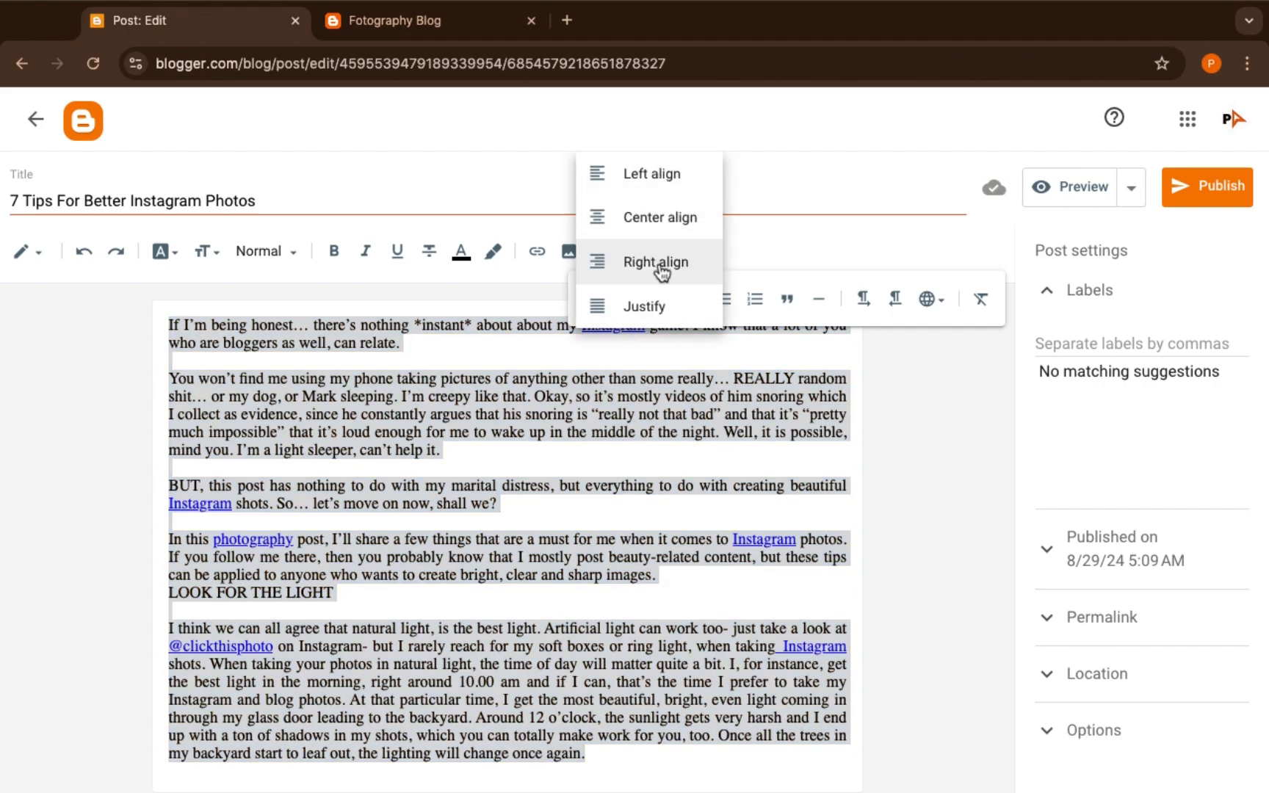
pyautogui.click(572, 418)
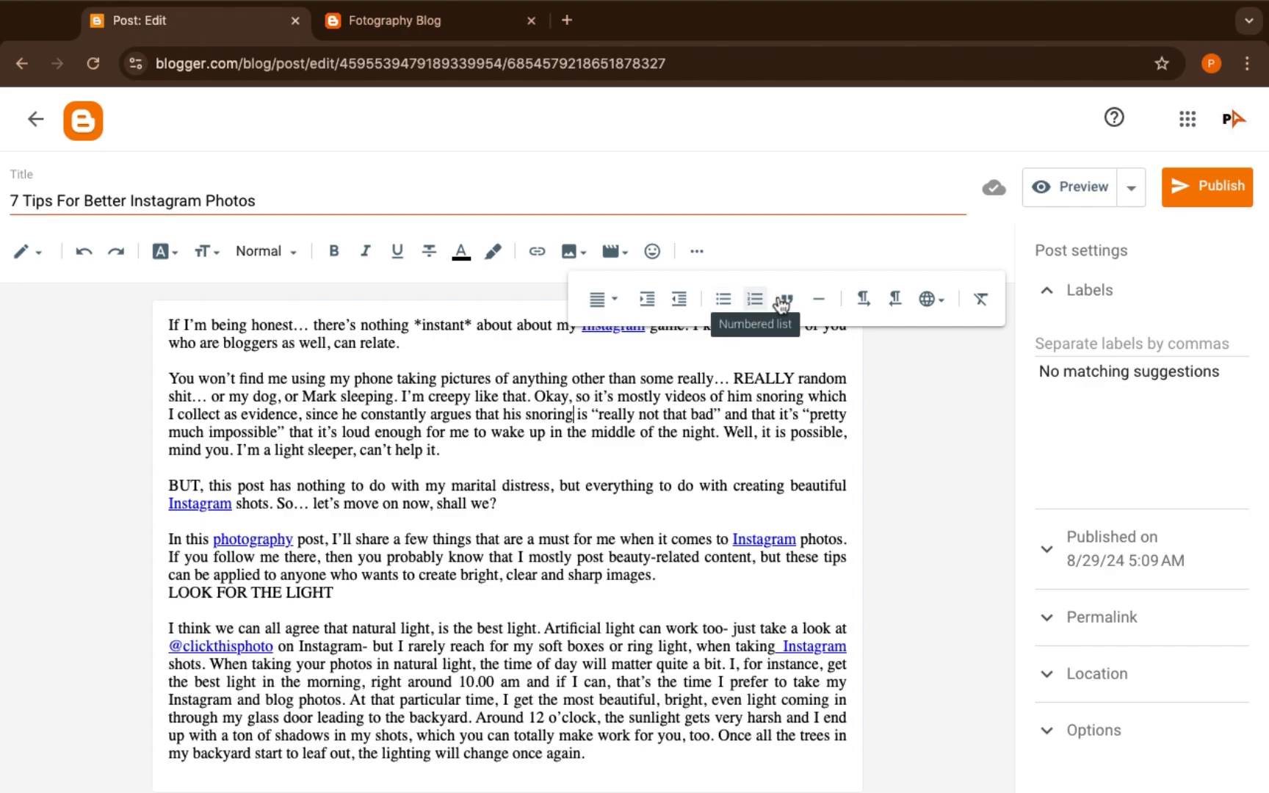
pyautogui.click(697, 251)
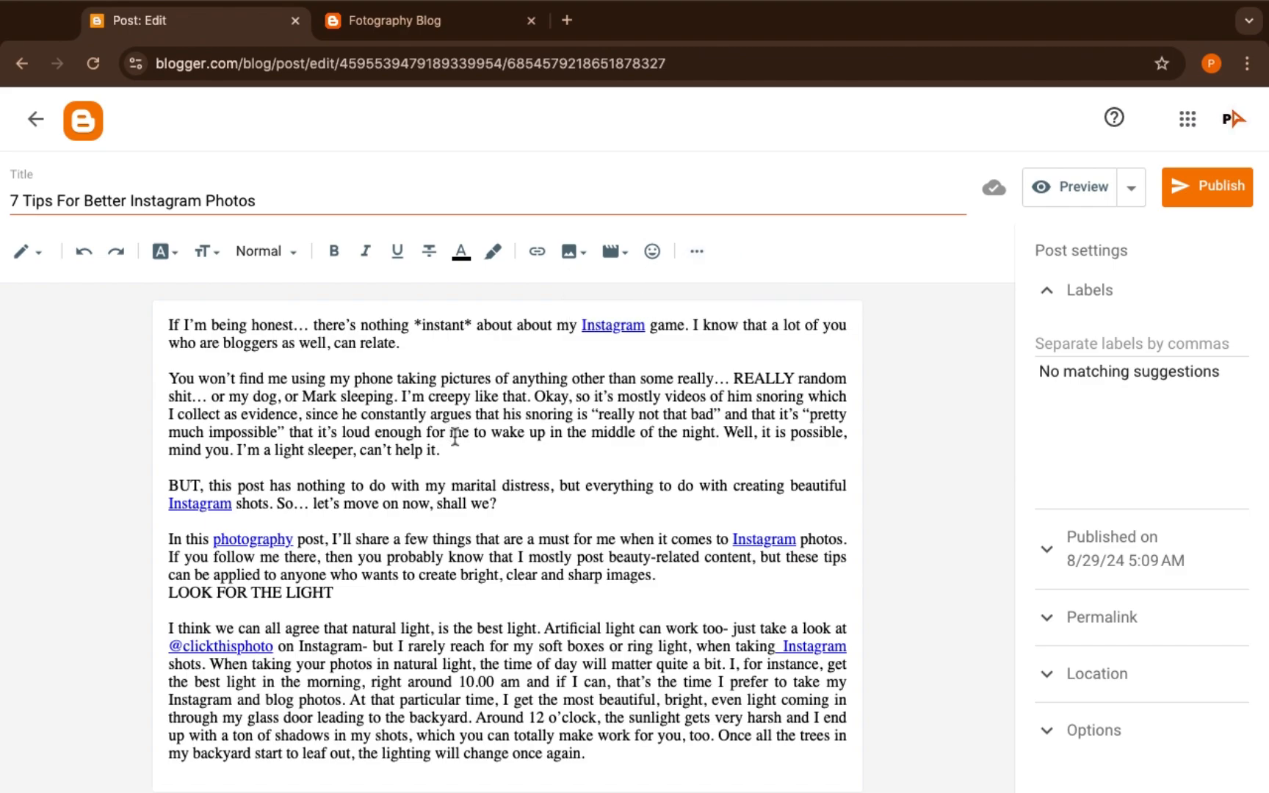
# - Set the font size of the entire post body to Large
pyautogui.press('super+a')
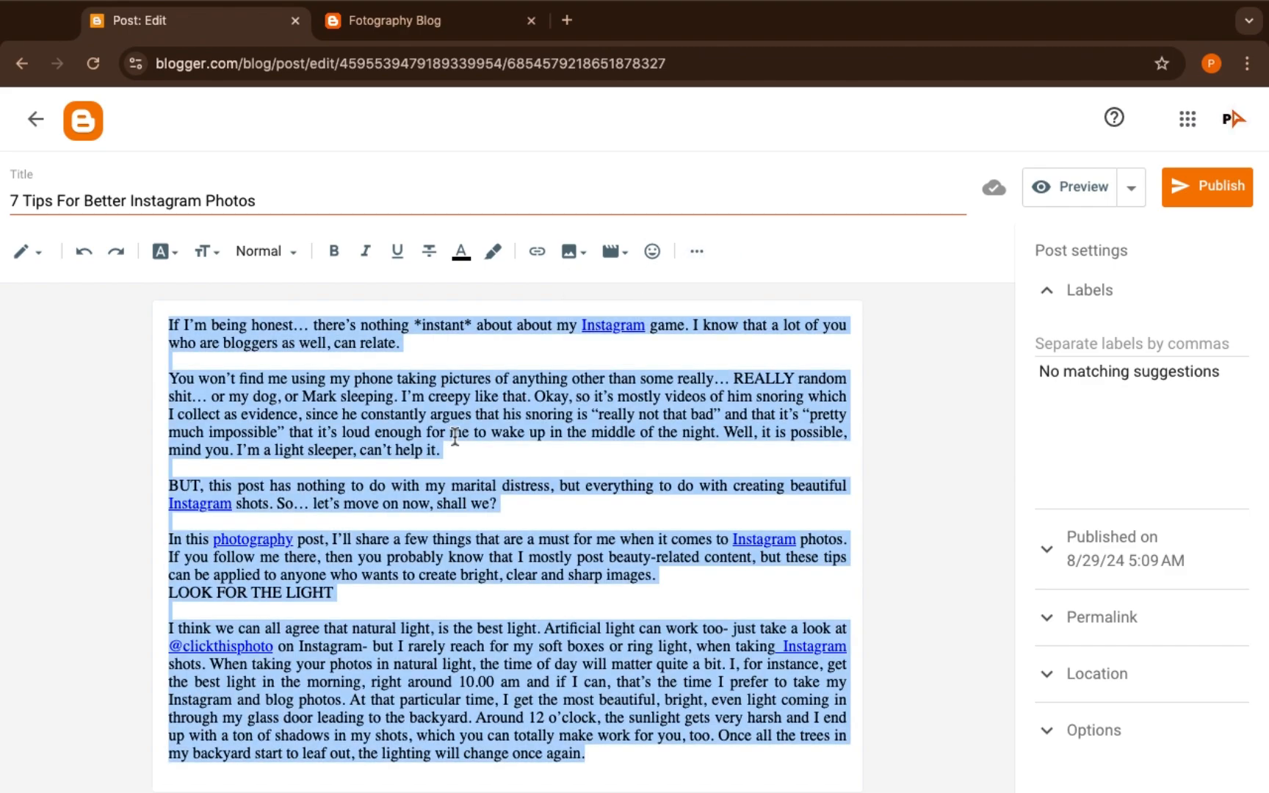
pyautogui.click(177, 259)
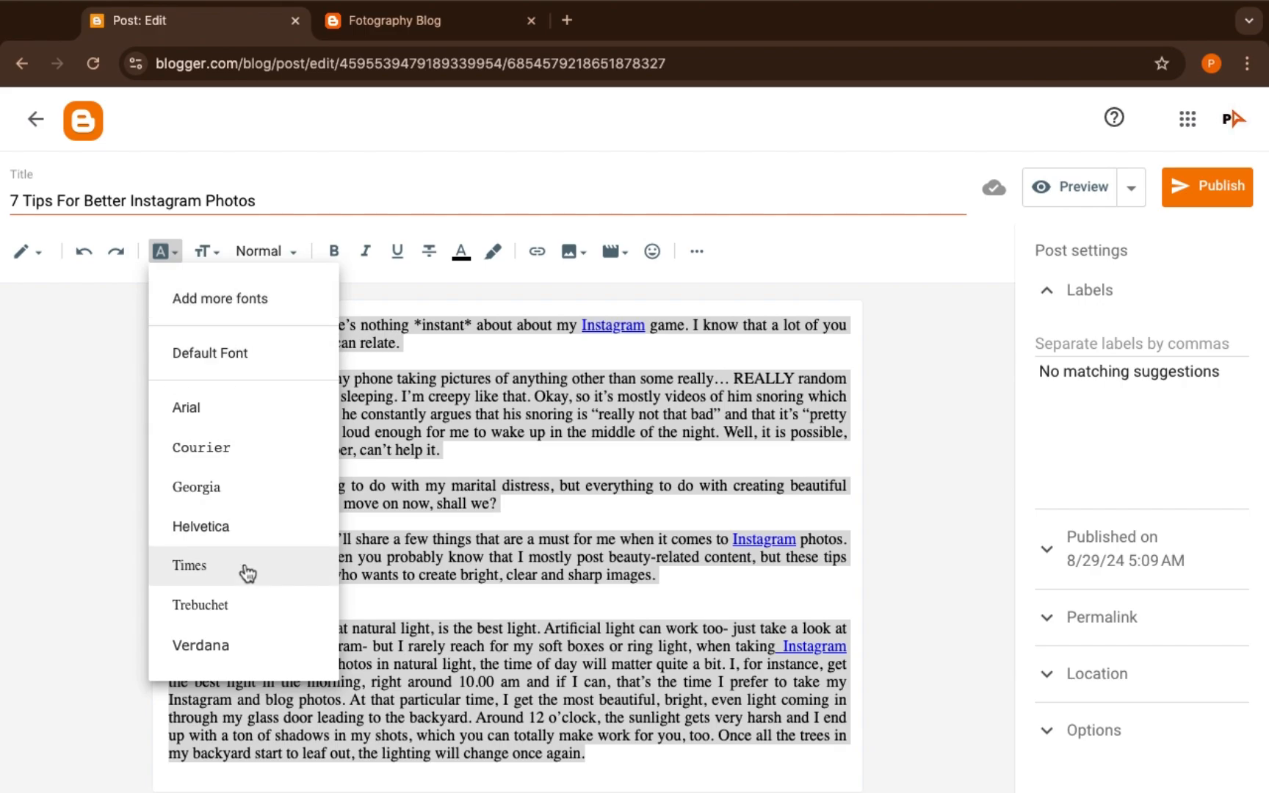
pyautogui.click(218, 252)
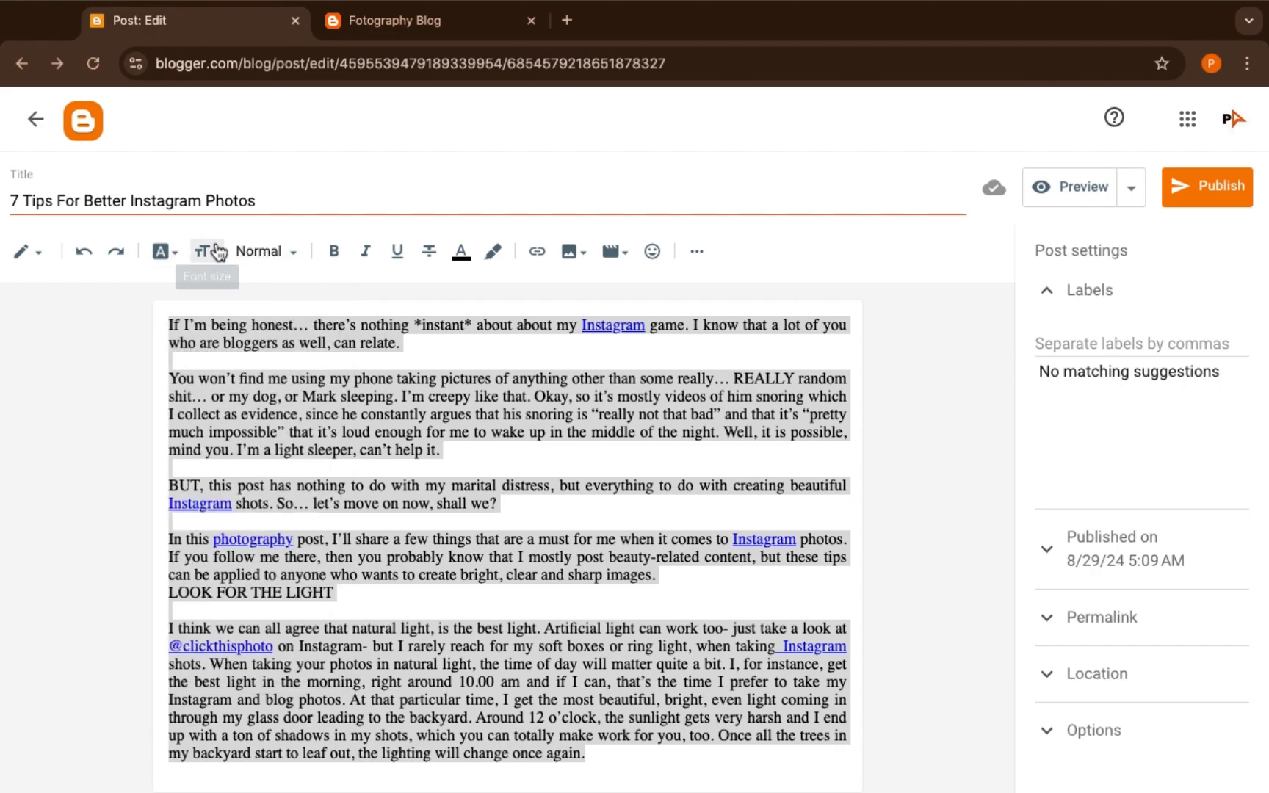
pyautogui.click(214, 259)
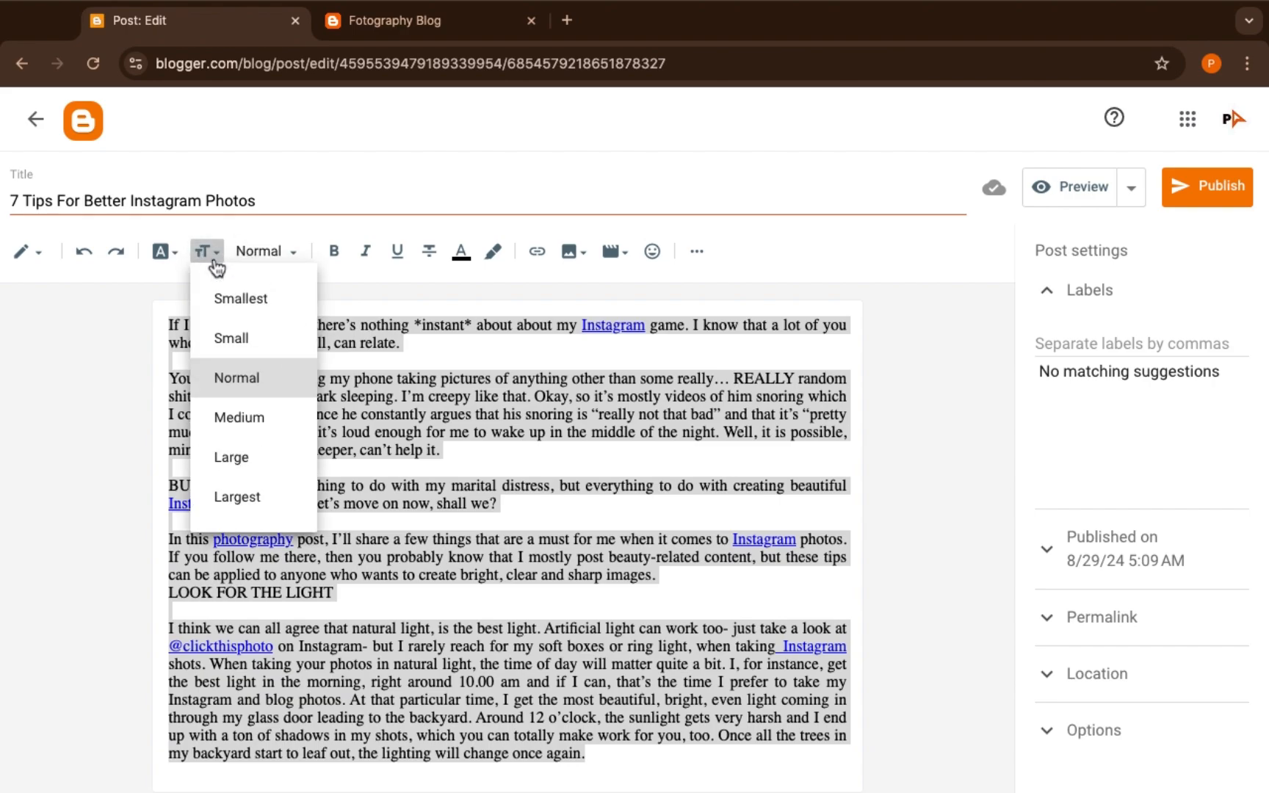
pyautogui.click(254, 475)
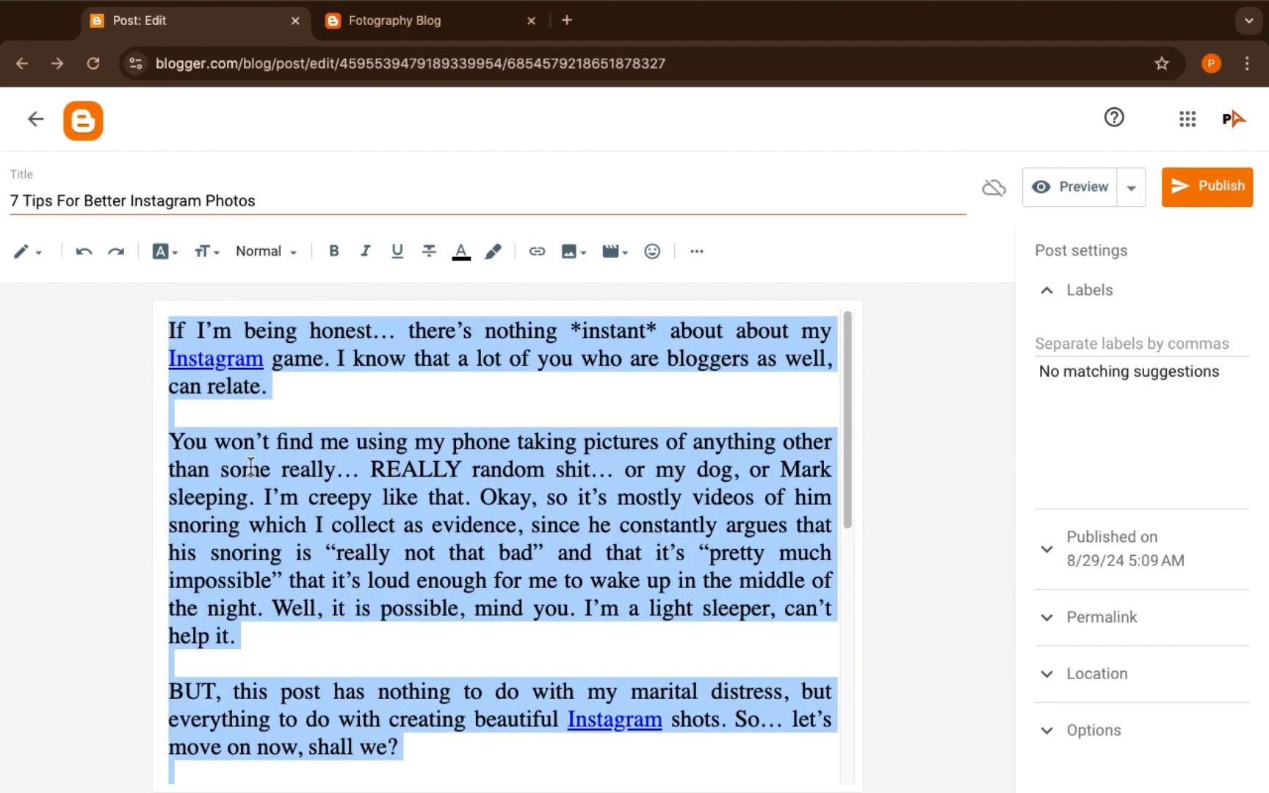
pyautogui.click(382, 446)
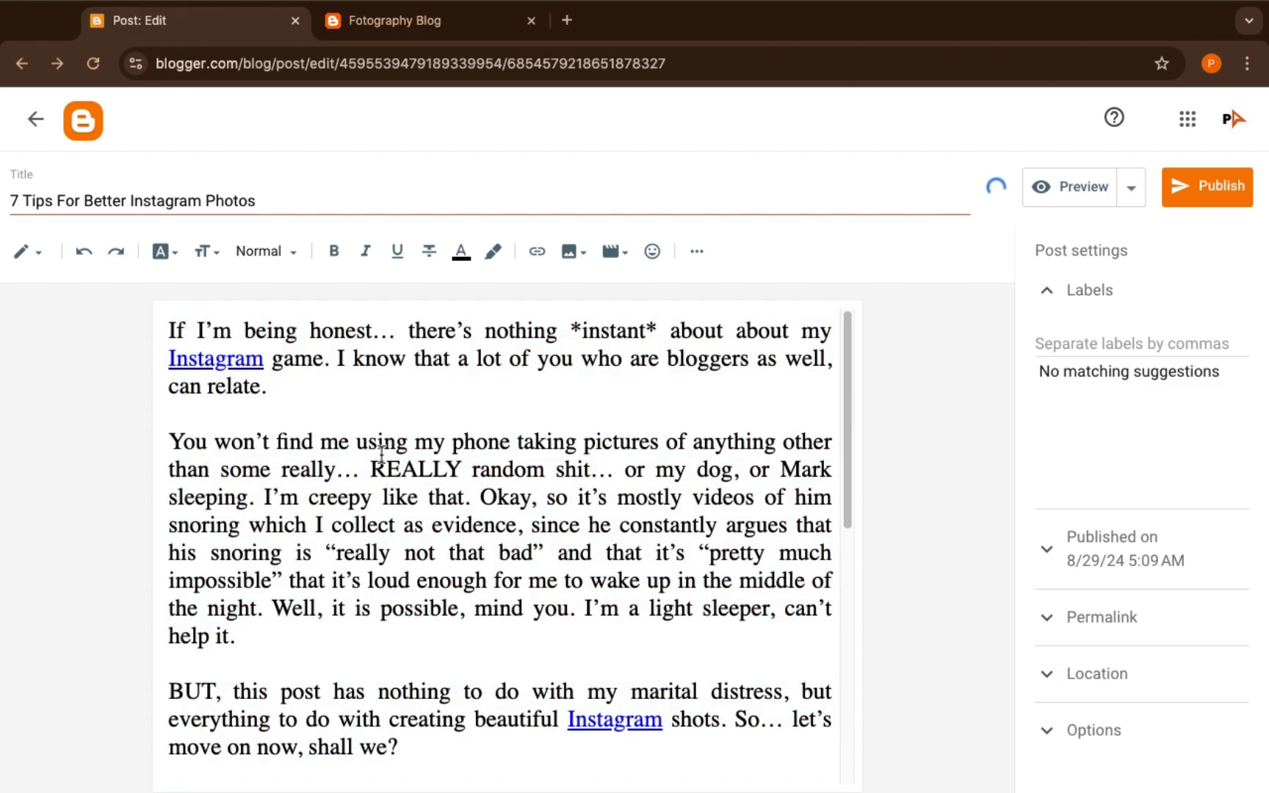
# - Review the post body and examine the available paragraph styles, text colors and link options
pyautogui.scroll(-8, 382, 449)
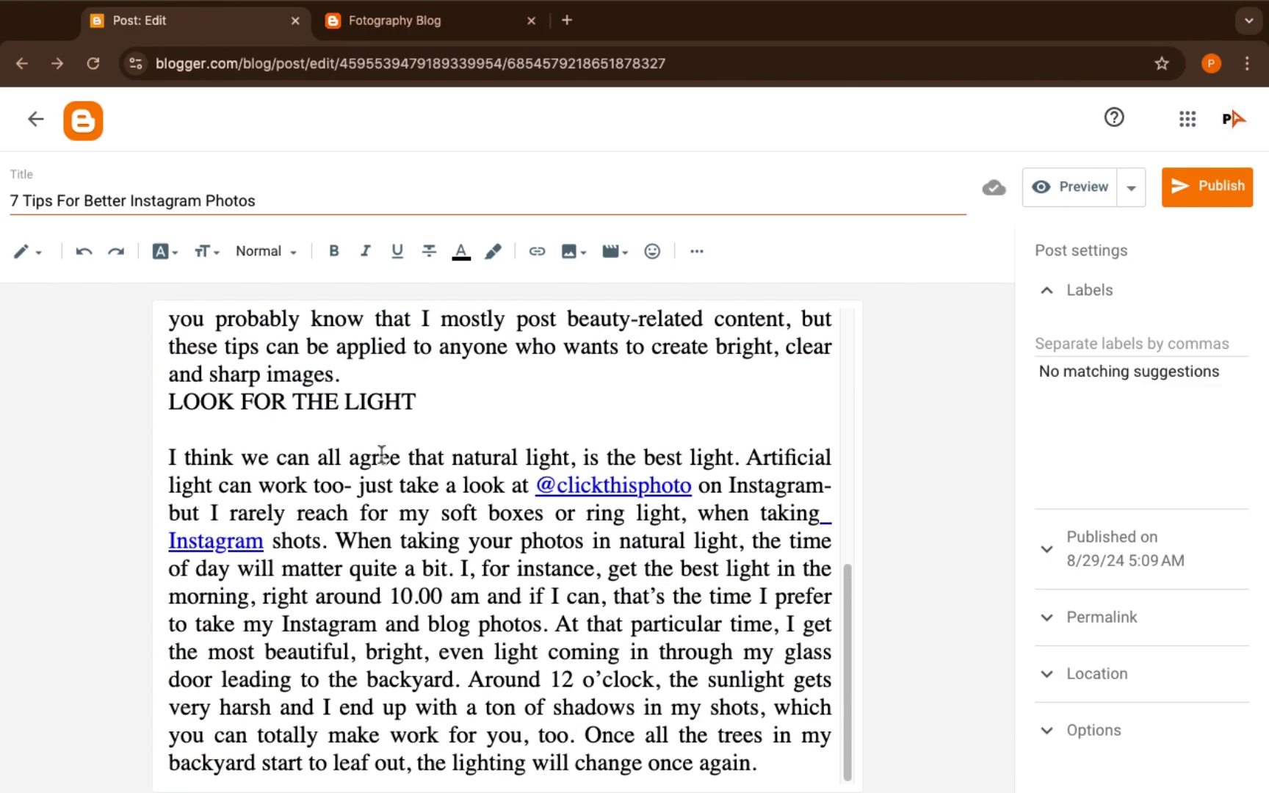
pyautogui.scroll(10, 382, 453)
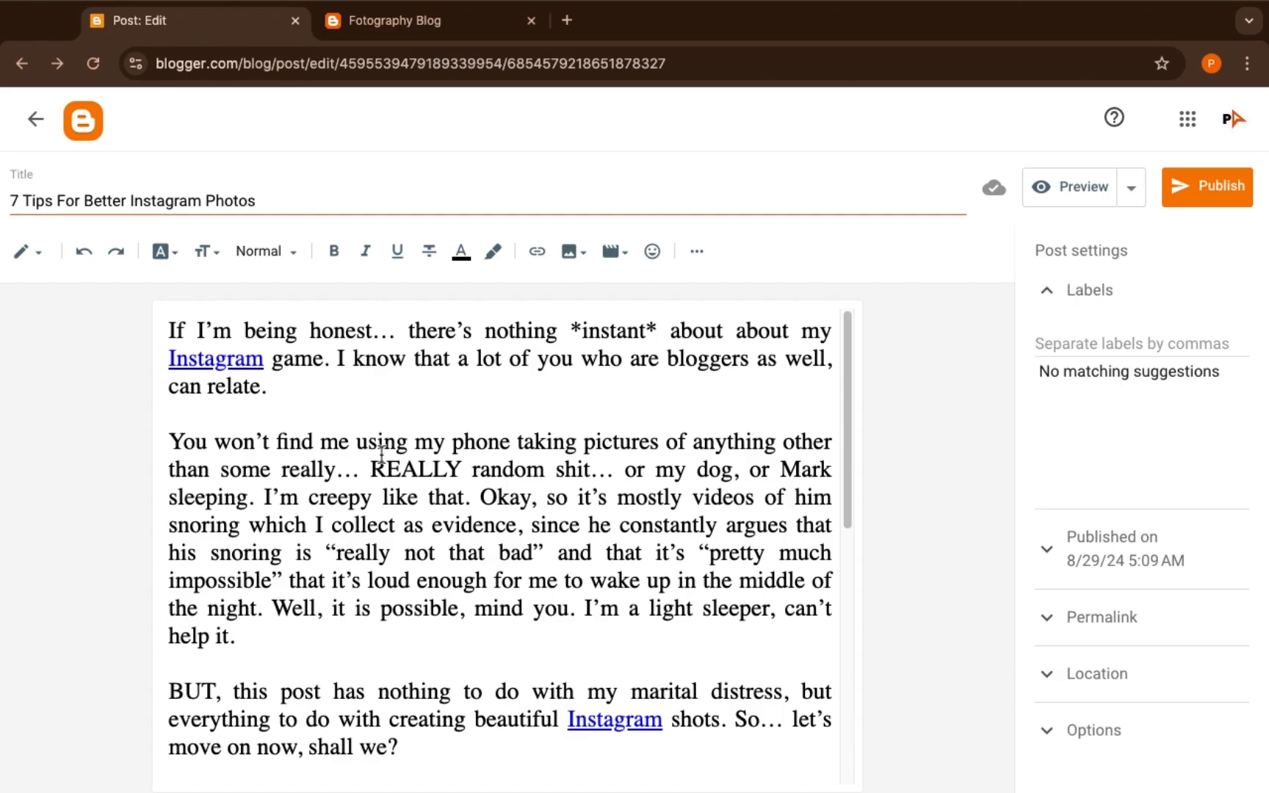
pyautogui.click(296, 261)
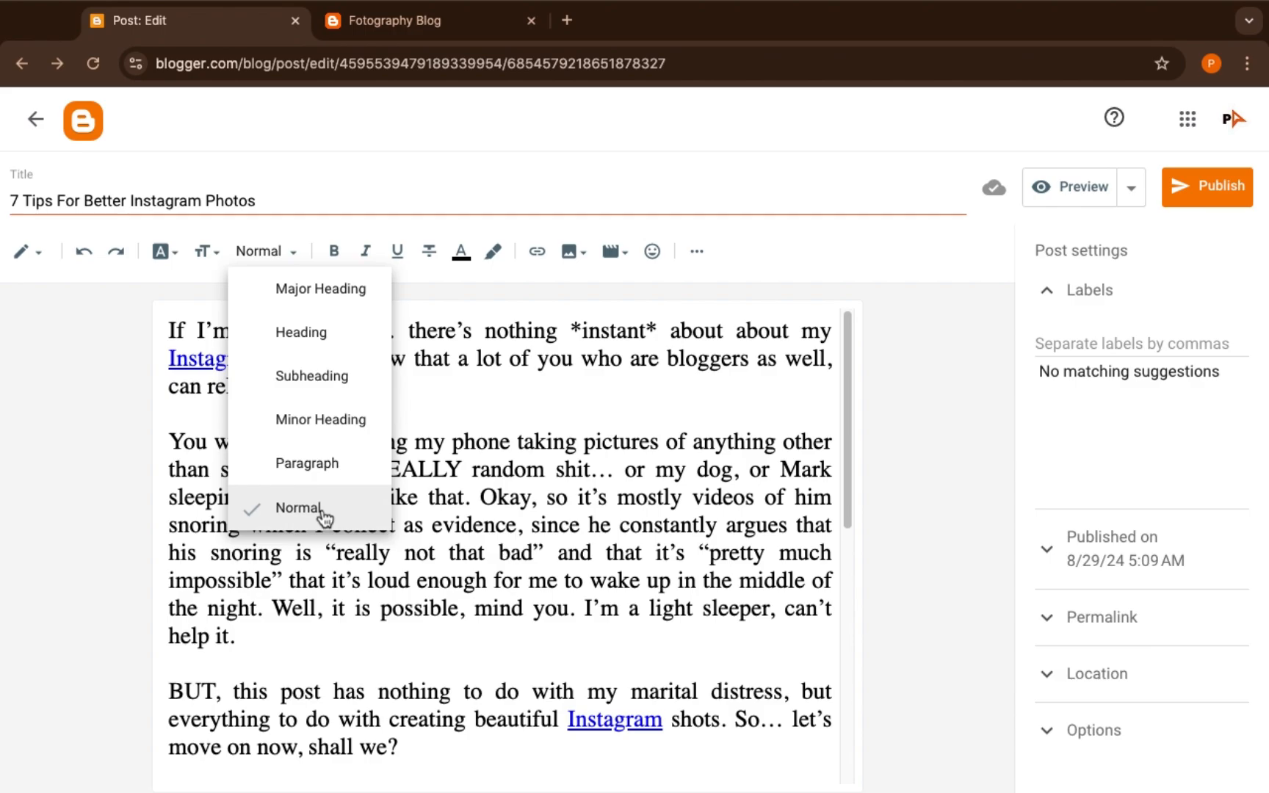
pyautogui.click(500, 441)
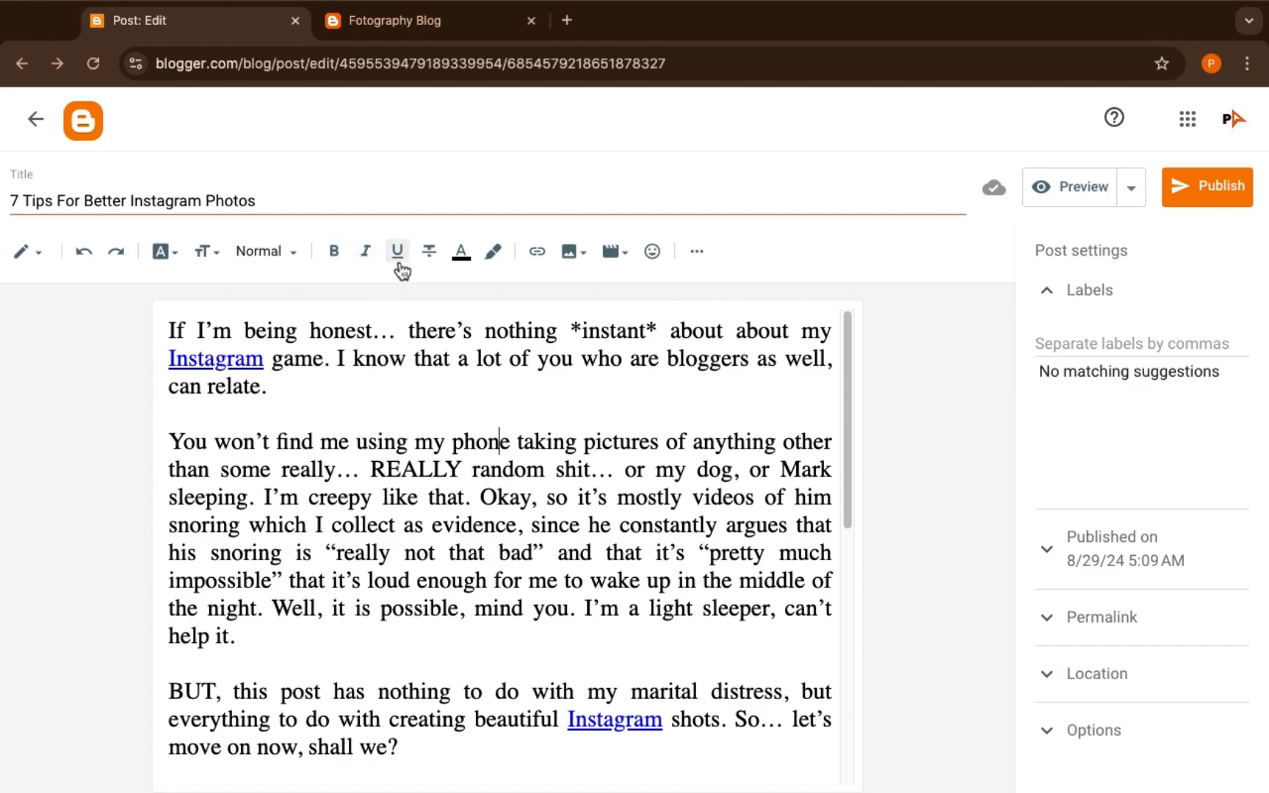
pyautogui.click(474, 251)
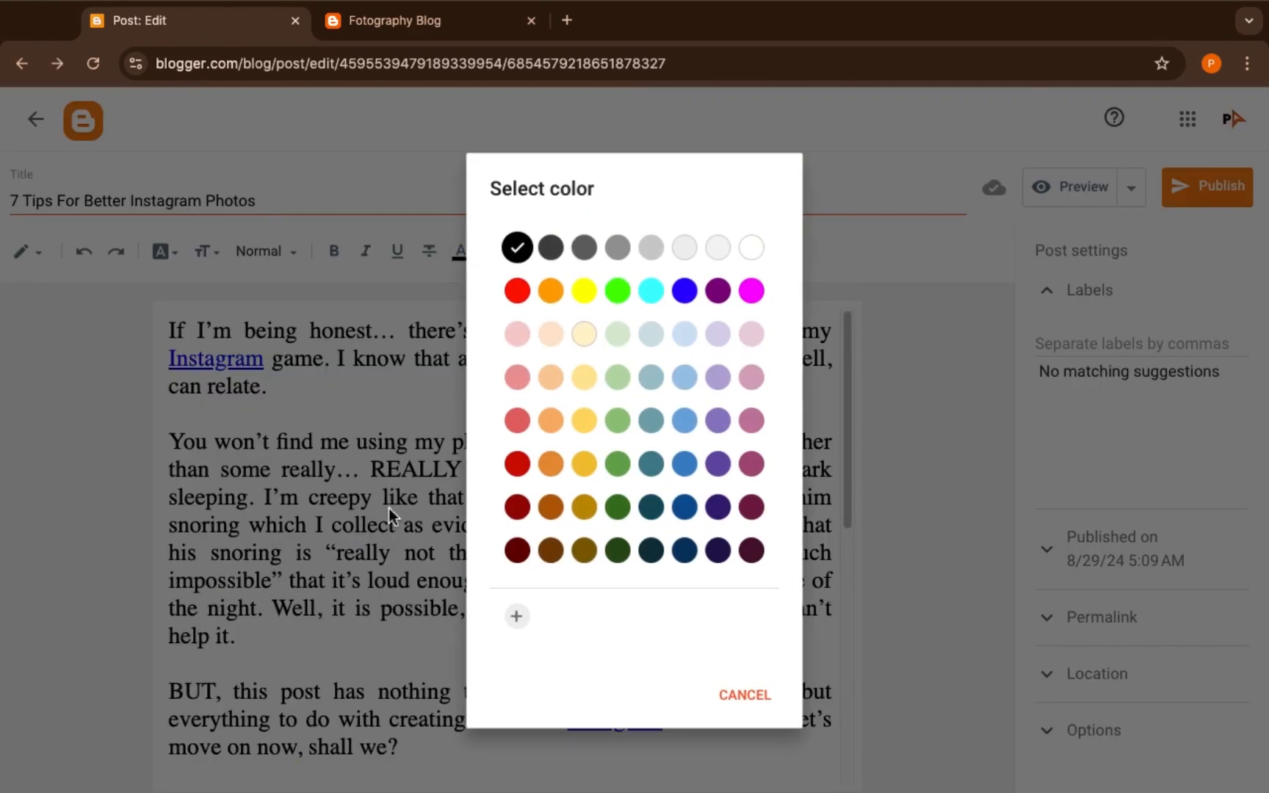
pyautogui.click(390, 509)
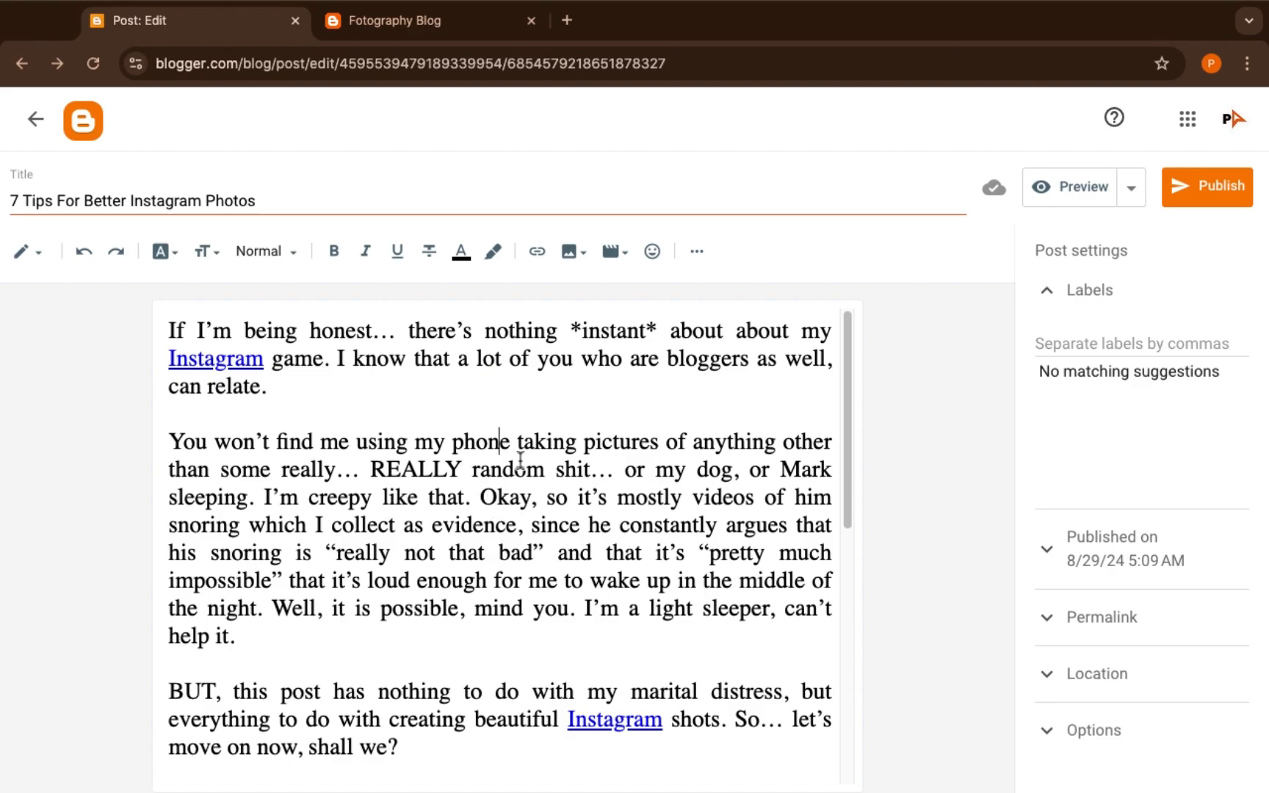
pyautogui.click(538, 252)
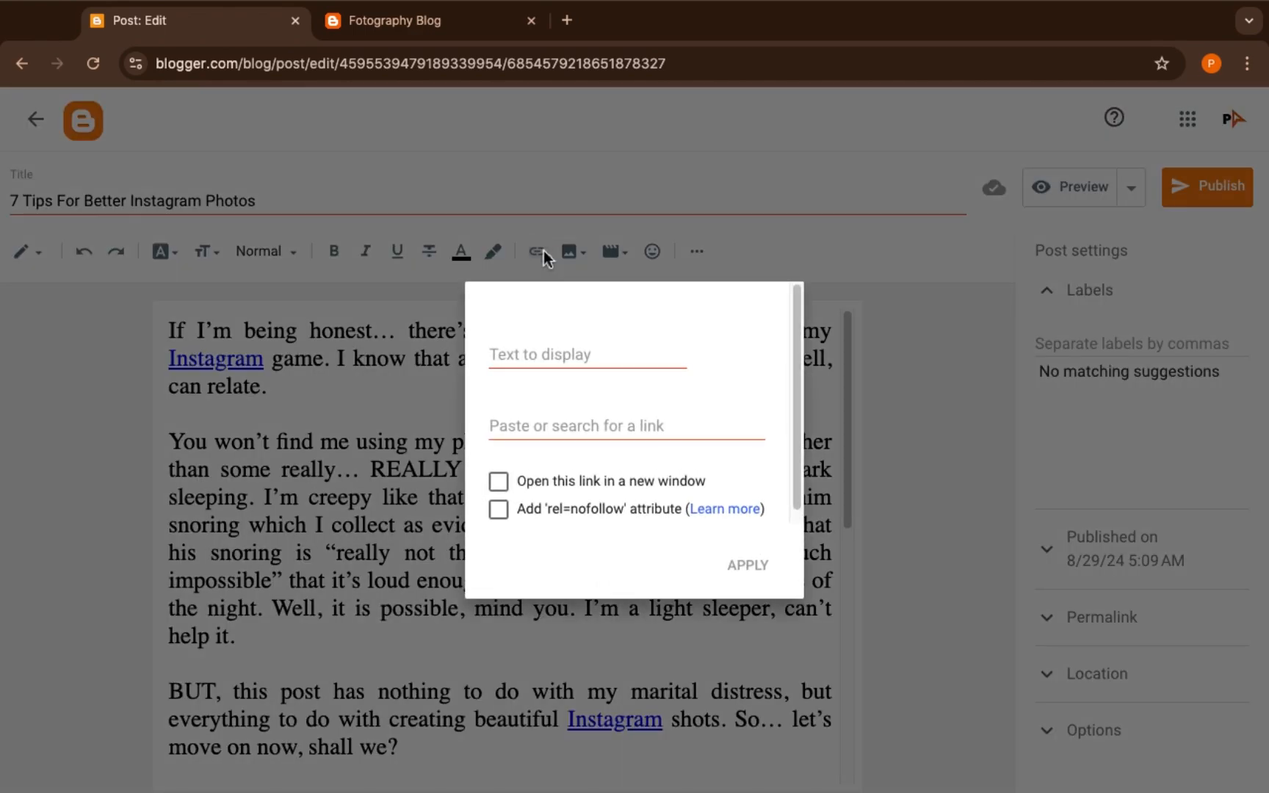
pyautogui.click(415, 382)
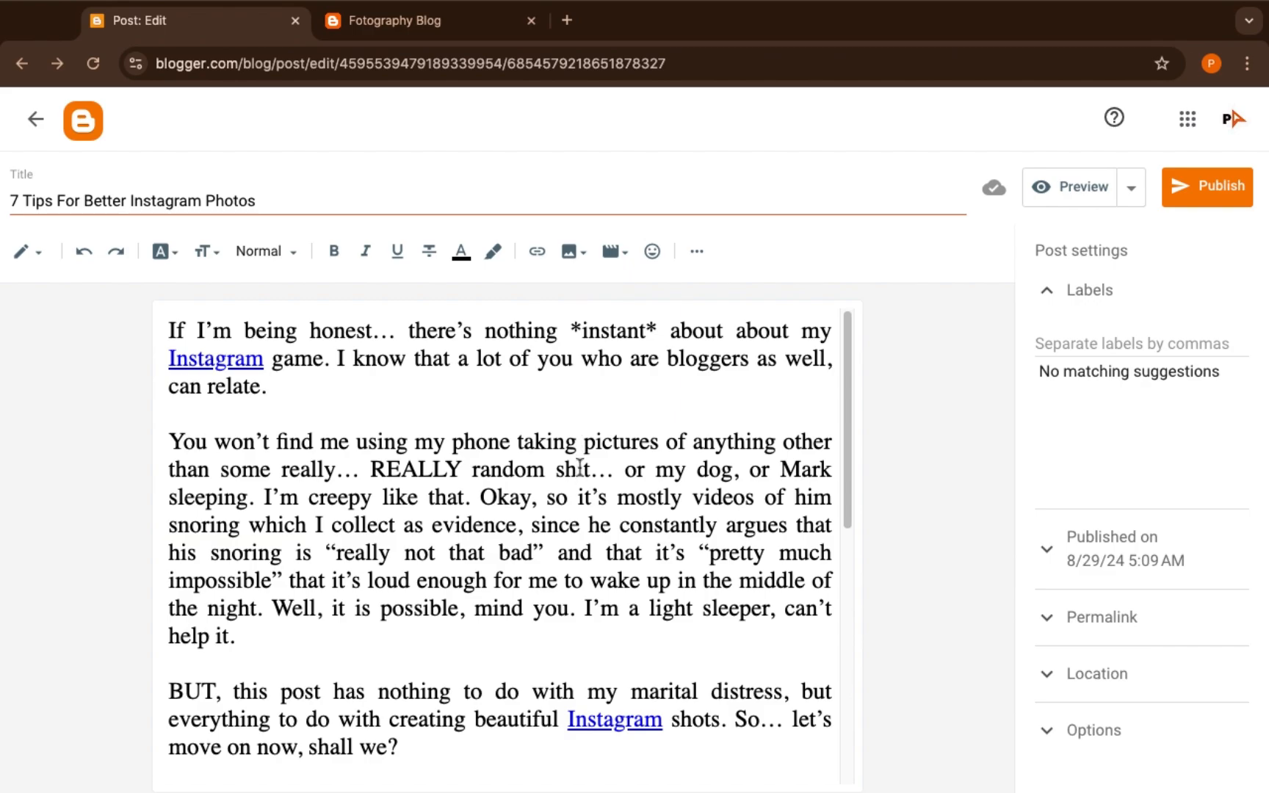
# - Add an empty line below the post's first paragraph, after "can relate."
pyautogui.scroll(-8, 579, 467)
pyautogui.scroll(8, 579, 467)
pyautogui.click(306, 392)
pyautogui.press('Return')
pyautogui.press('Return')
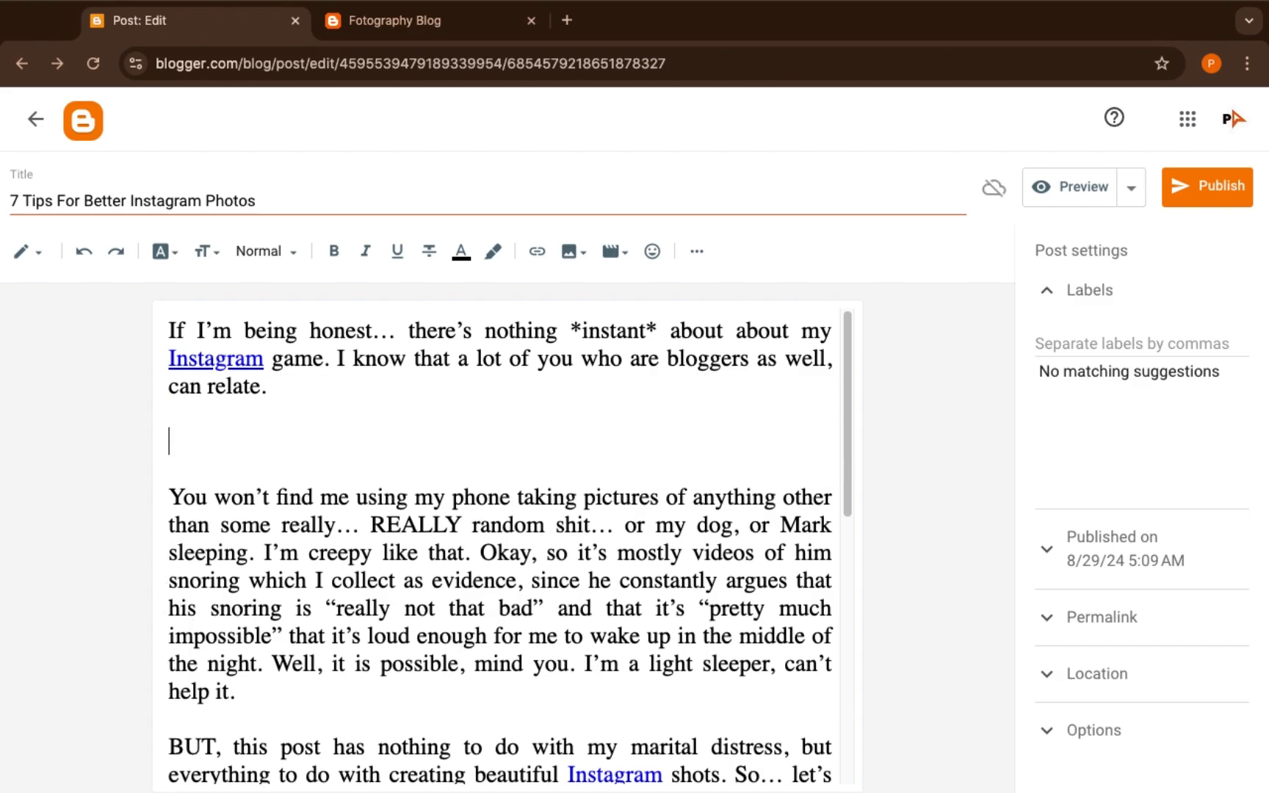
pyautogui.press('BackSpace')
pyautogui.press('BackSpace')
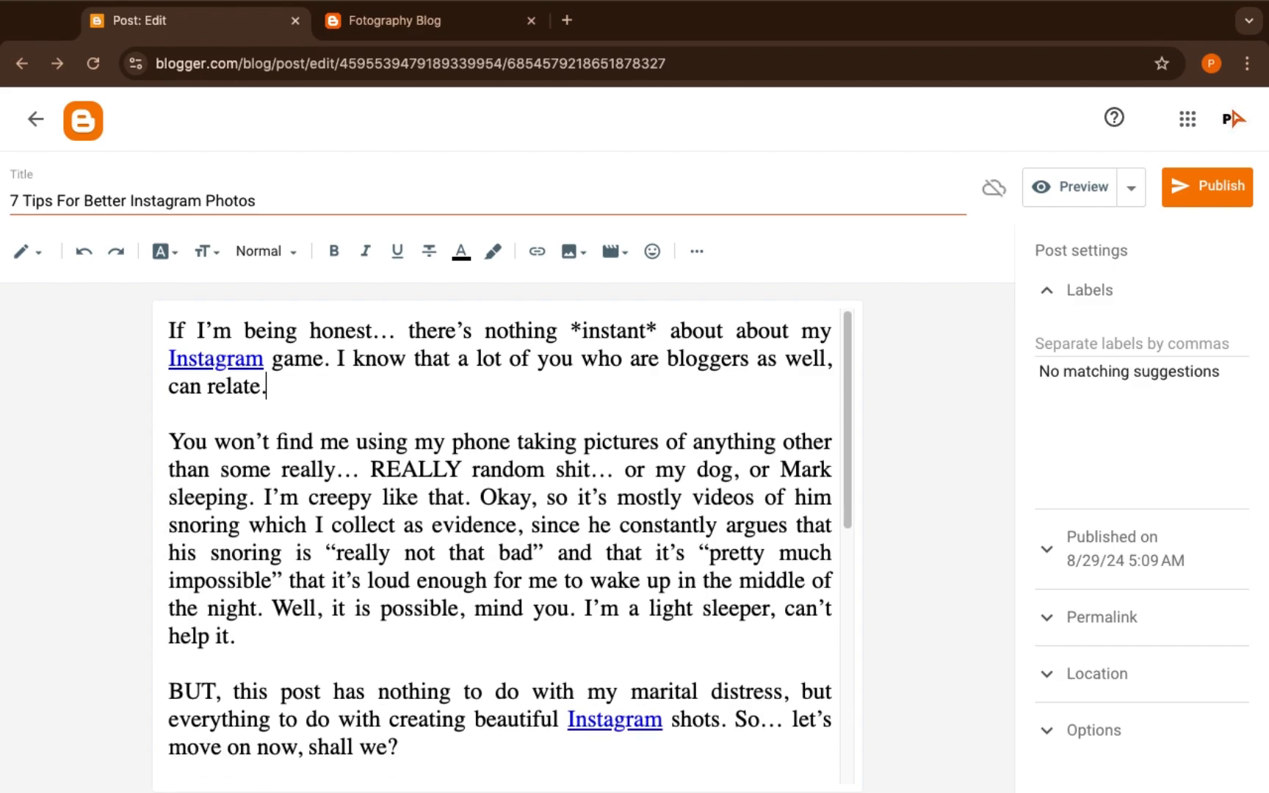
pyautogui.press('Return')
pyautogui.press('Return')
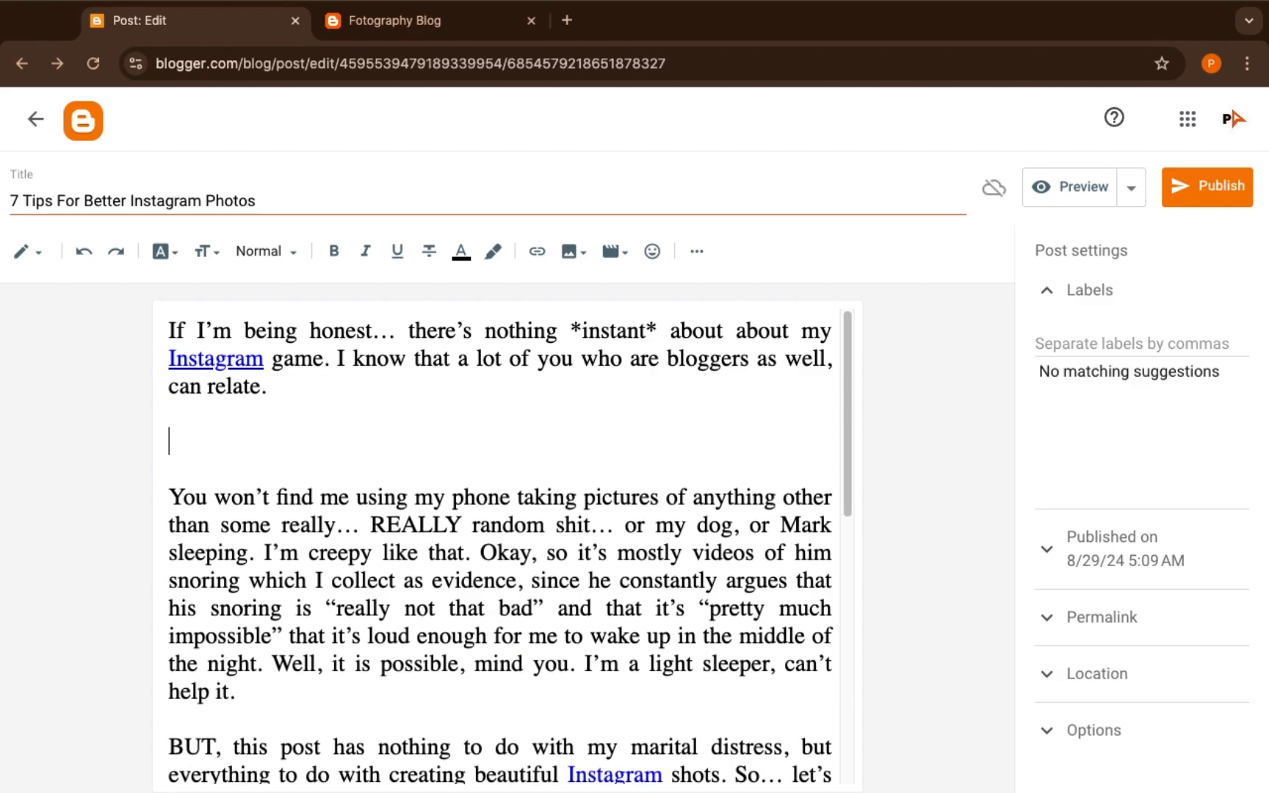
# - Upload tips-for-better-instagram-photos.webp from the computer's Desktop and insert it on the empty line below the first paragraph
pyautogui.click(584, 251)
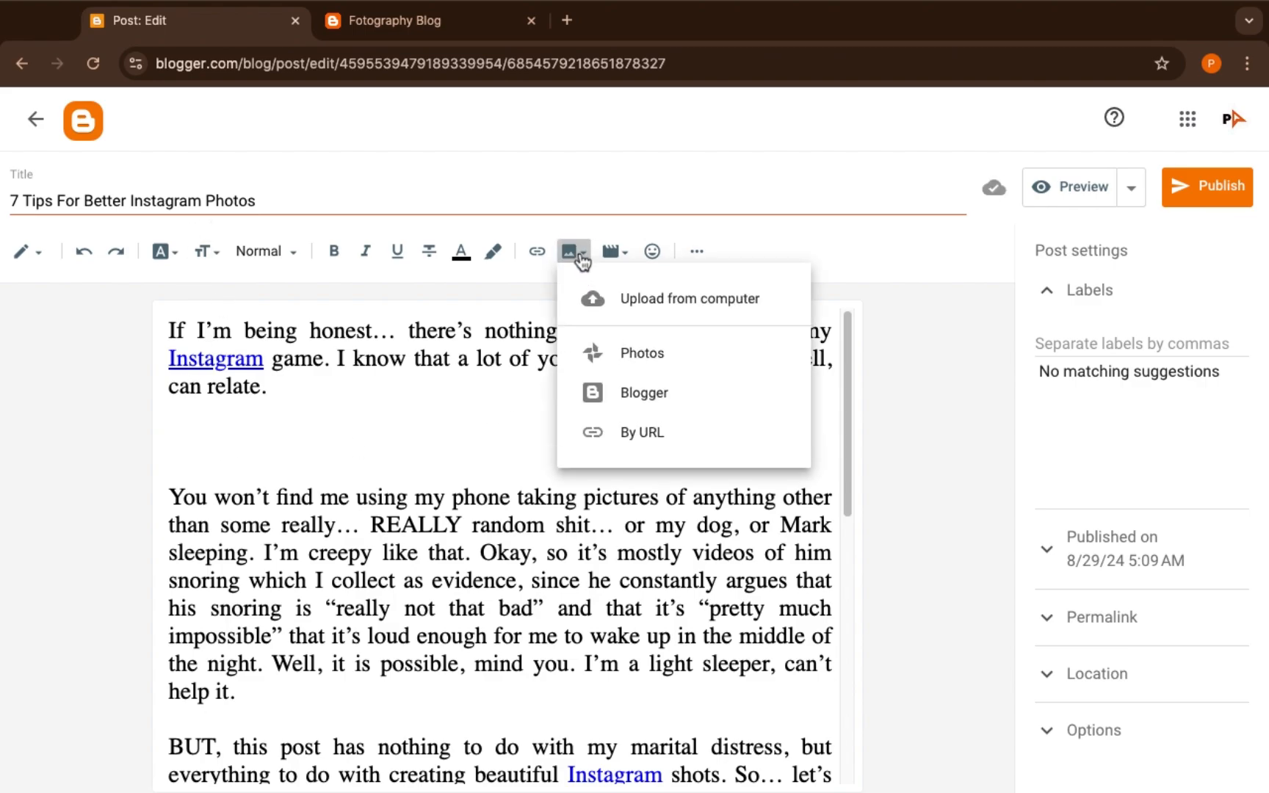
pyautogui.click(655, 300)
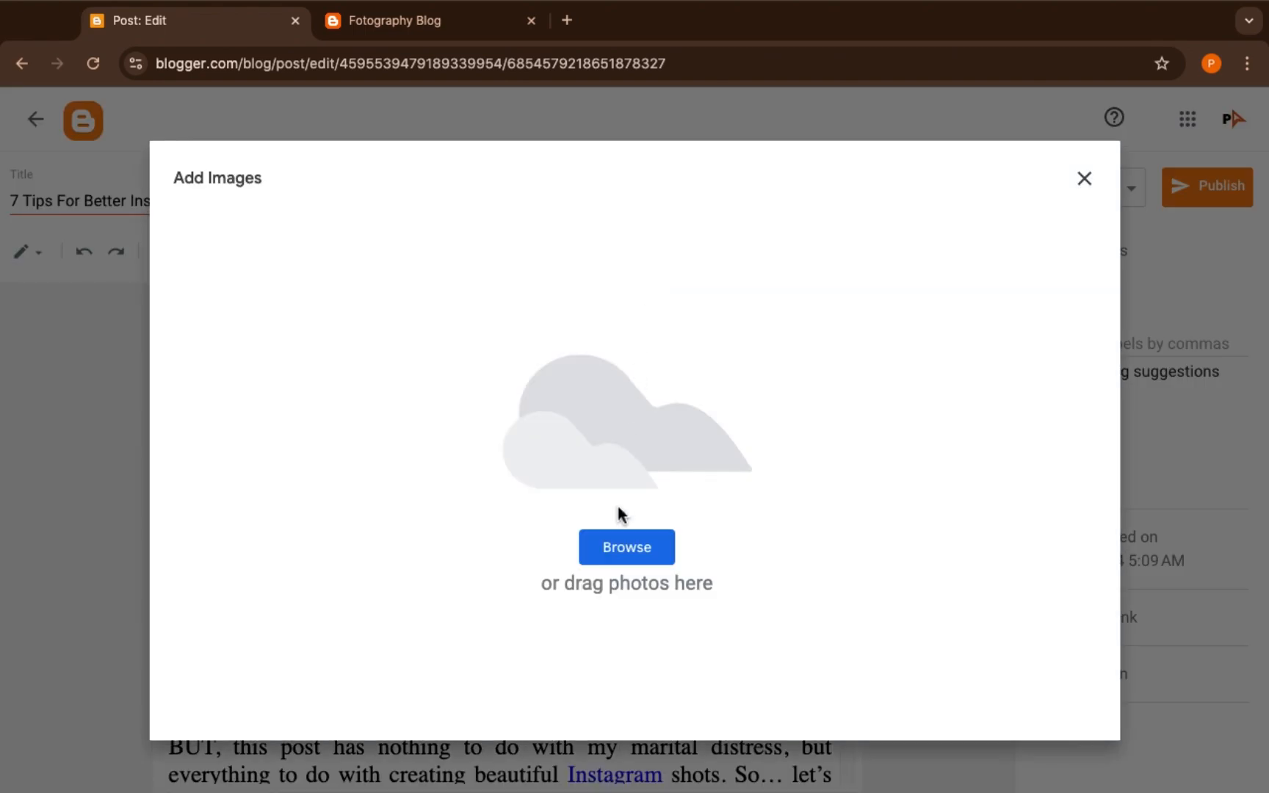
pyautogui.click(628, 551)
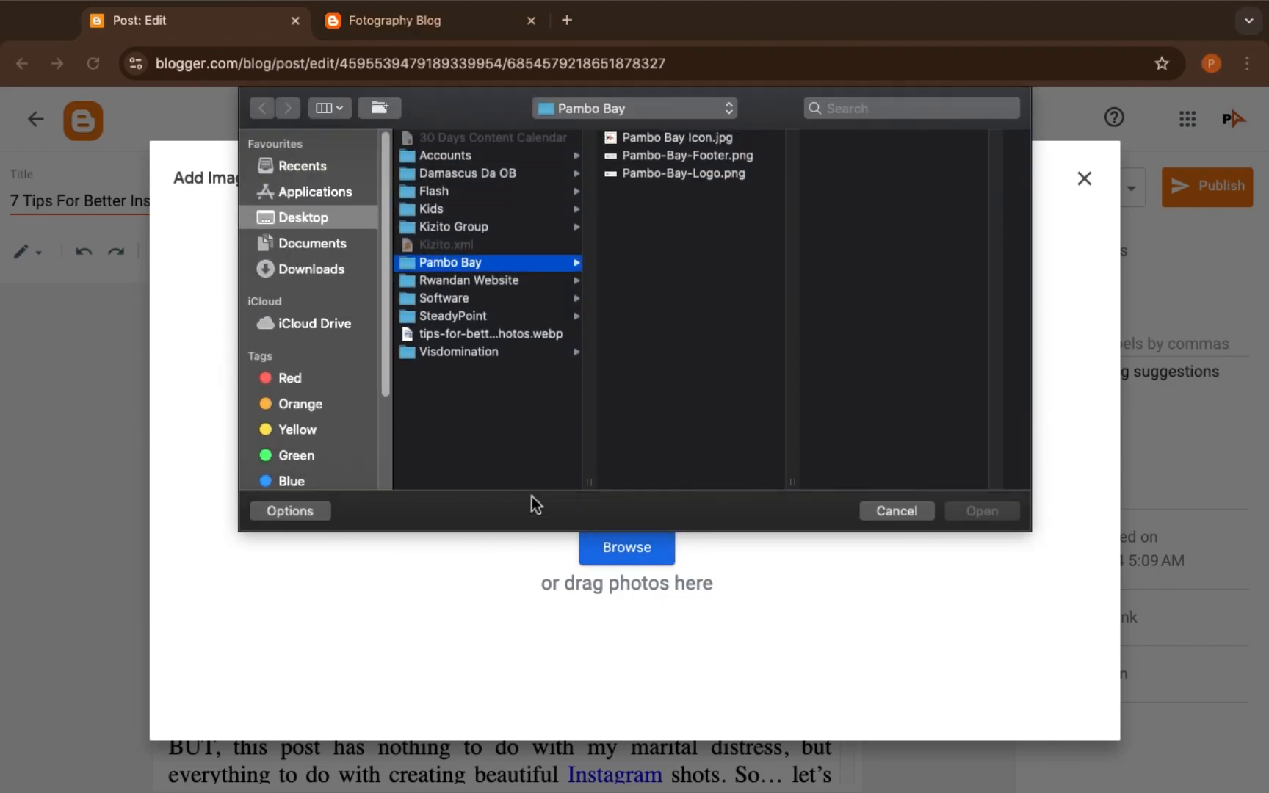
pyautogui.click(294, 220)
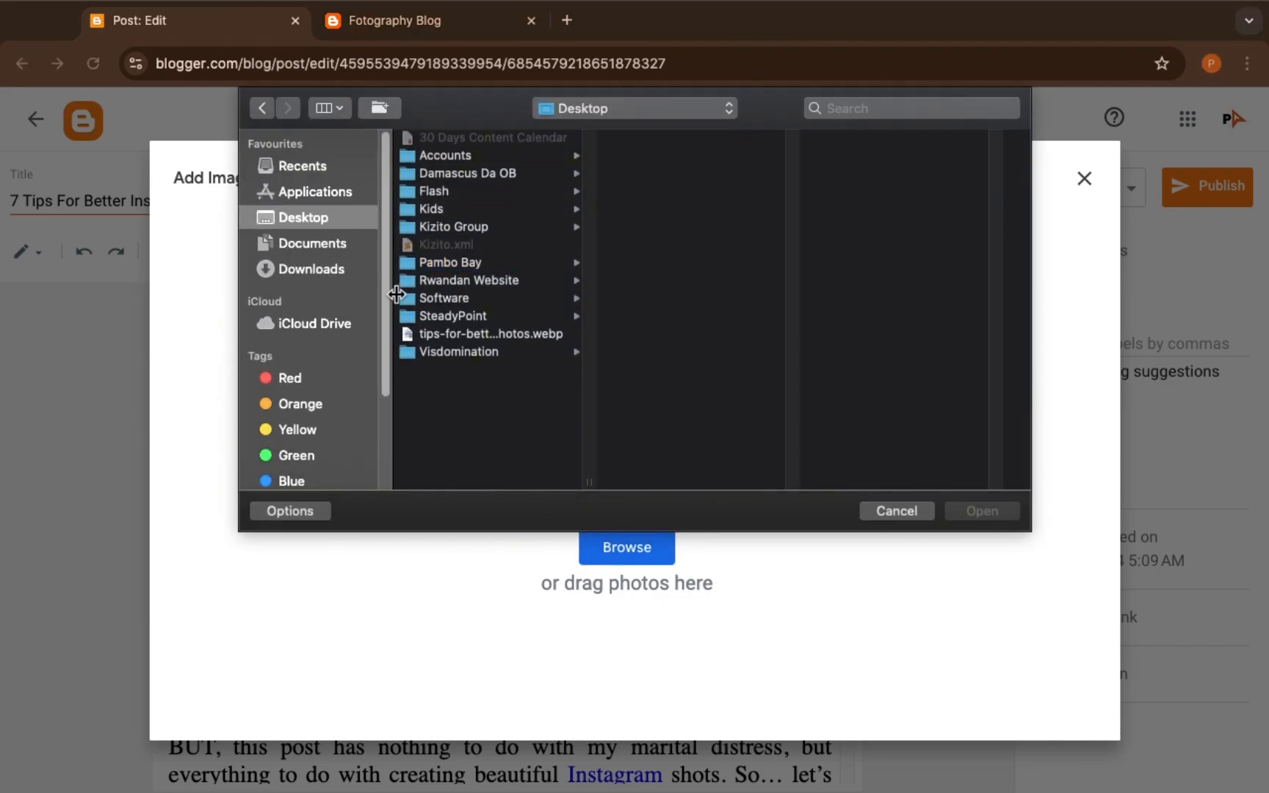
pyautogui.click(476, 335)
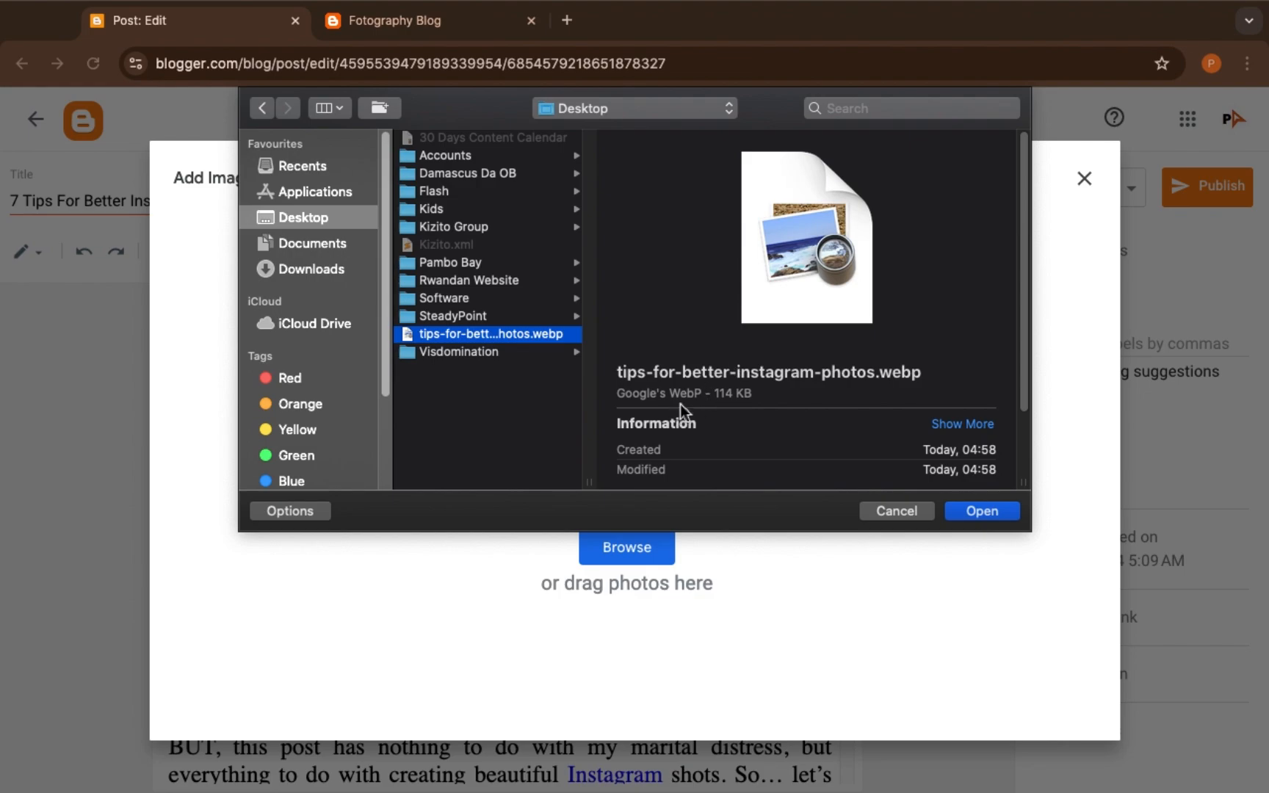
pyautogui.click(995, 514)
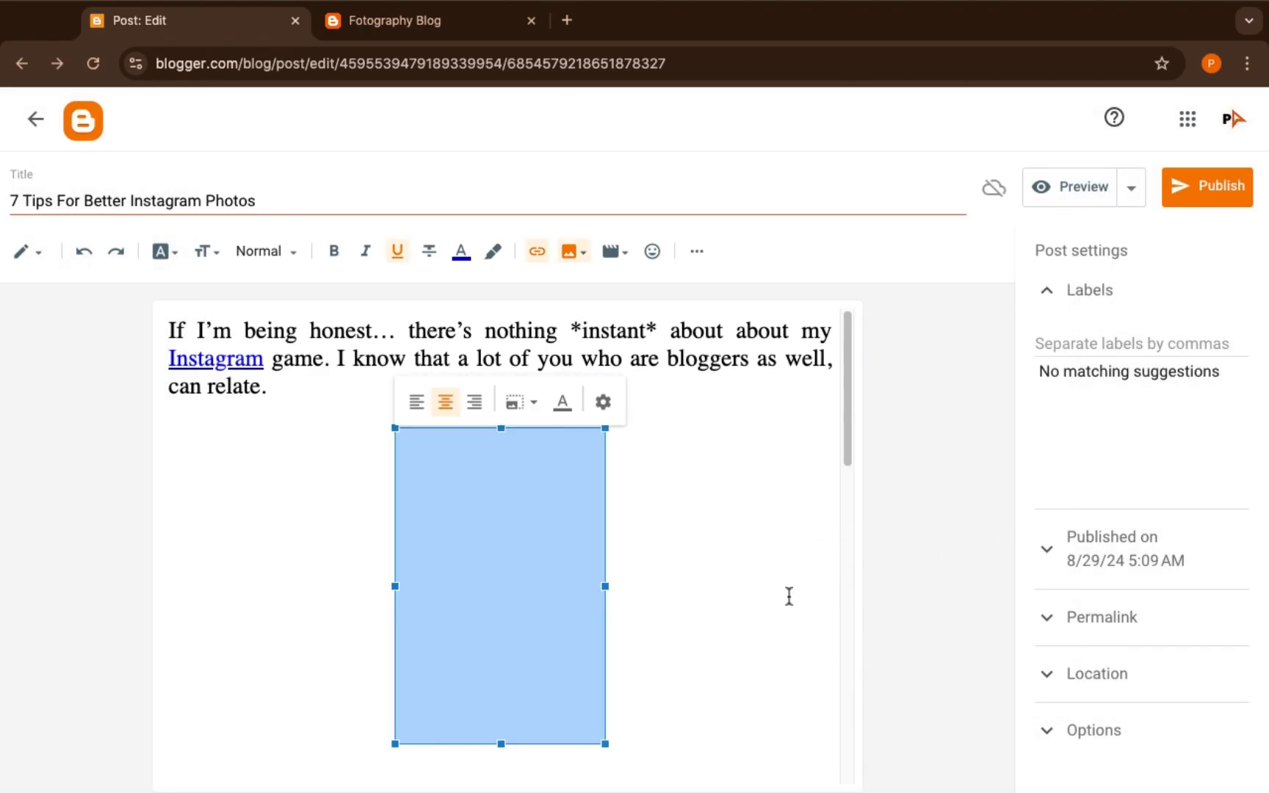
pyautogui.scroll(-2, 771, 671)
pyautogui.click(533, 668)
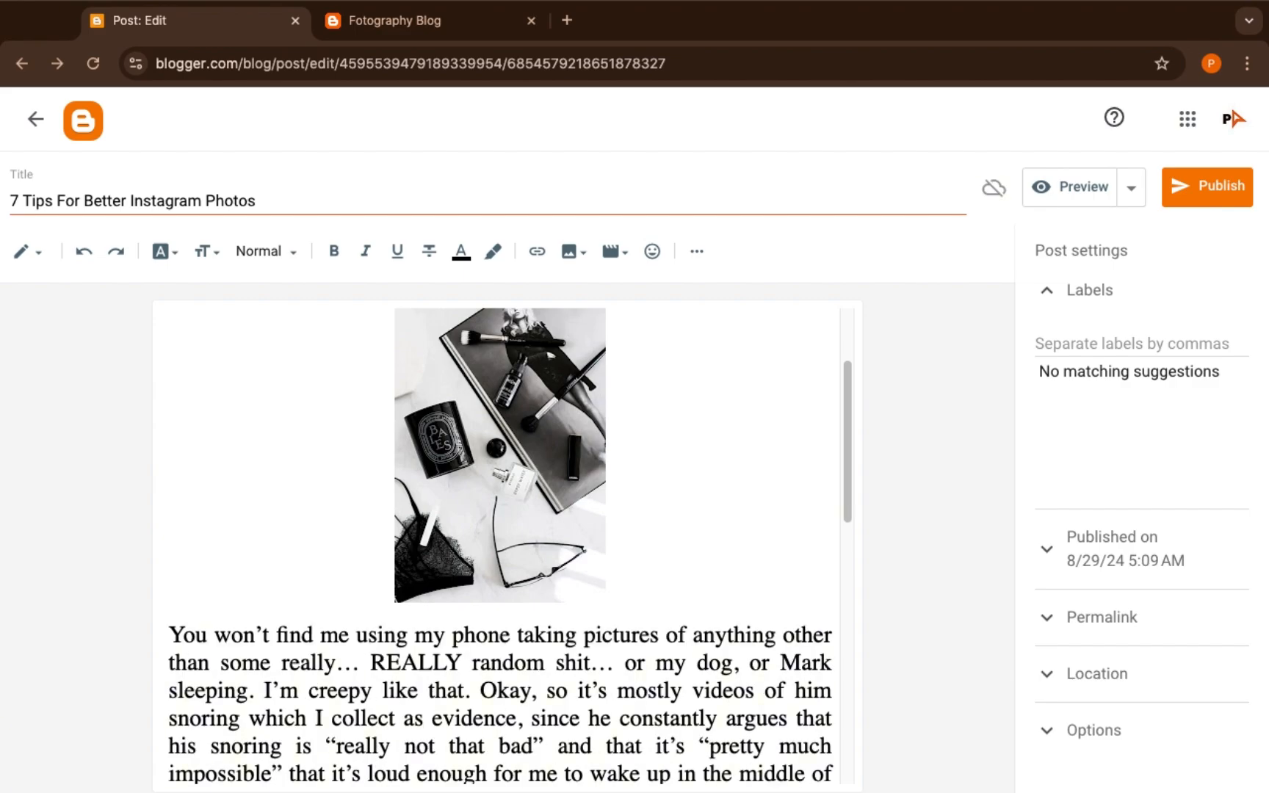
pyautogui.scroll(3, 762, 615)
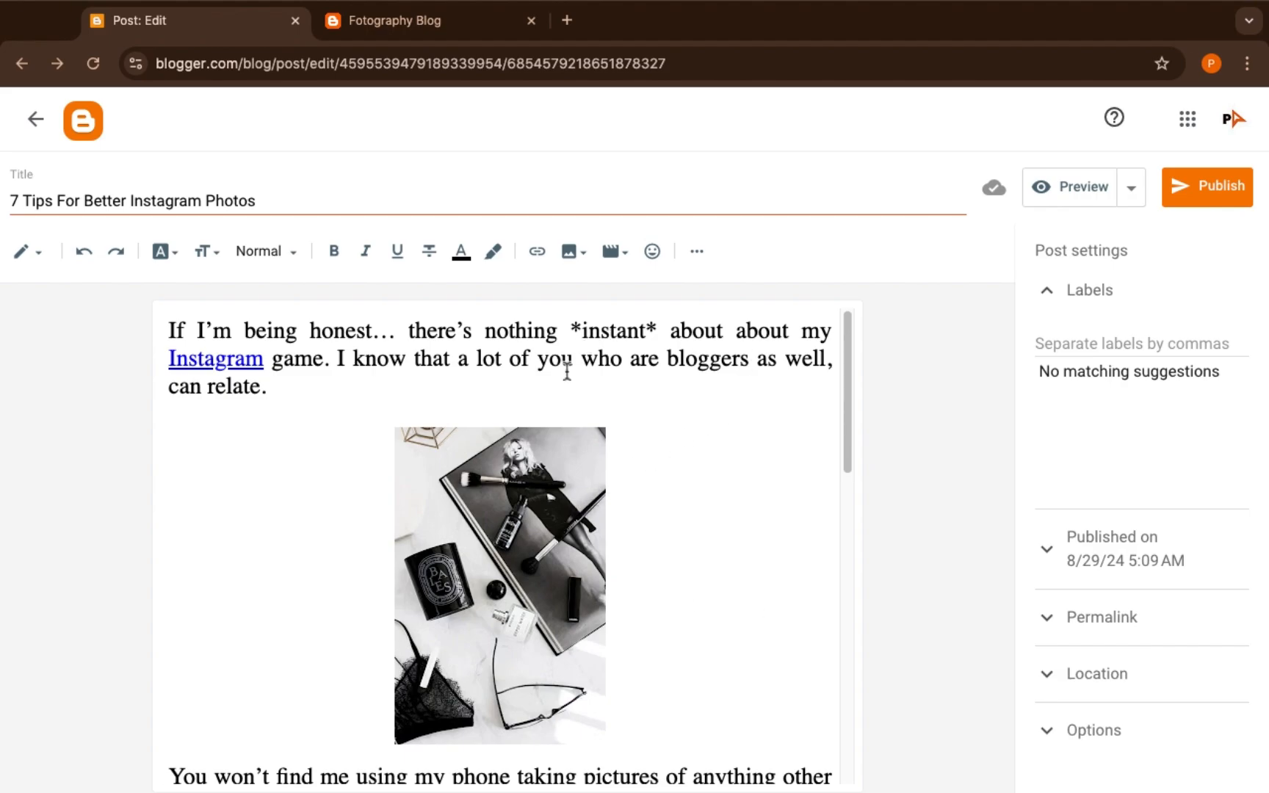
# - Set the inserted image to Original size and check how it fits between the paragraphs
pyautogui.click(558, 482)
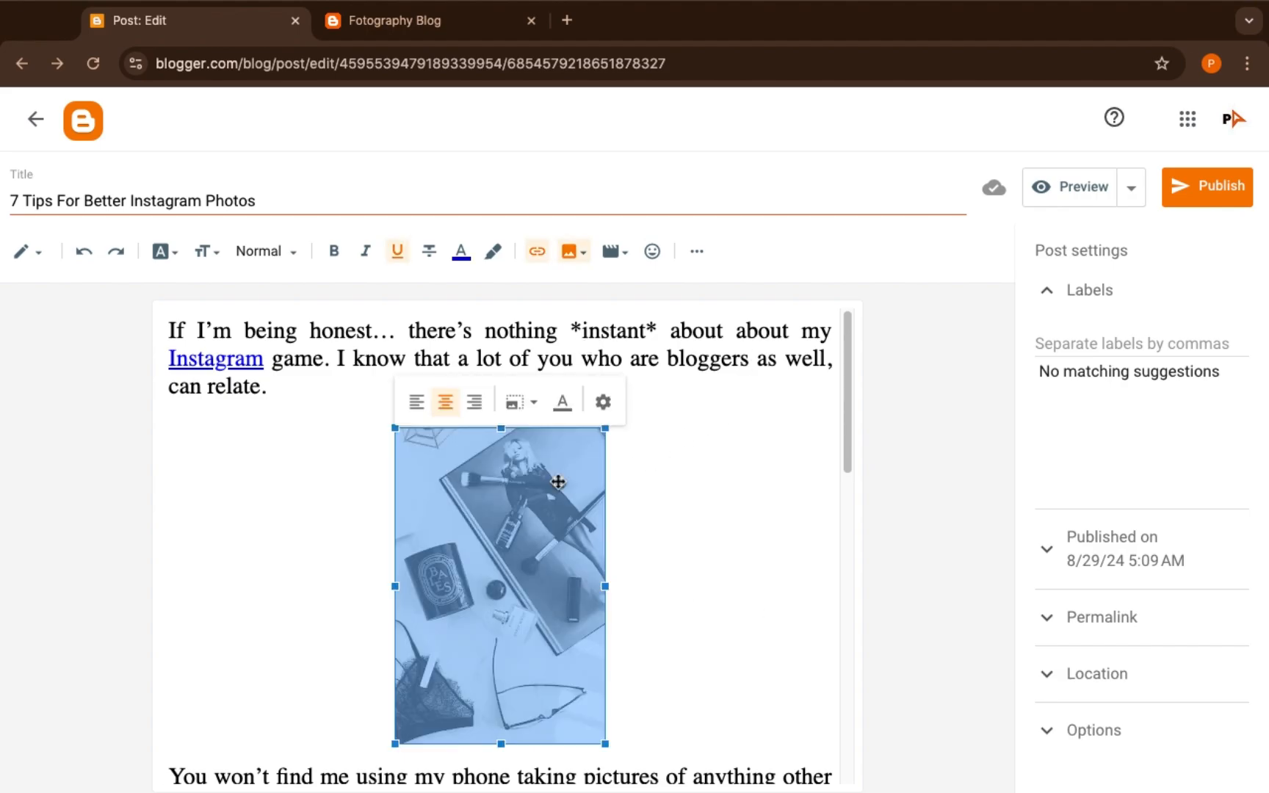
pyautogui.click(604, 409)
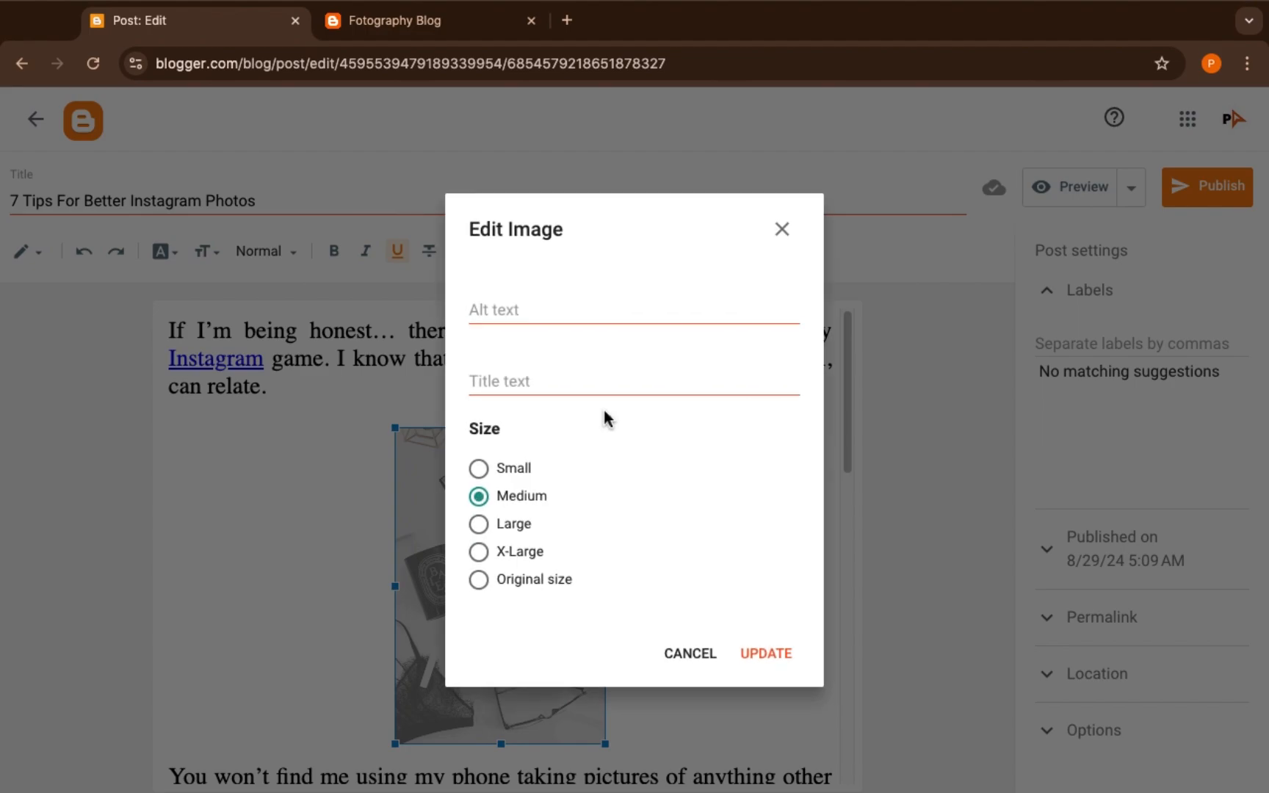
pyautogui.click(538, 587)
pyautogui.click(763, 653)
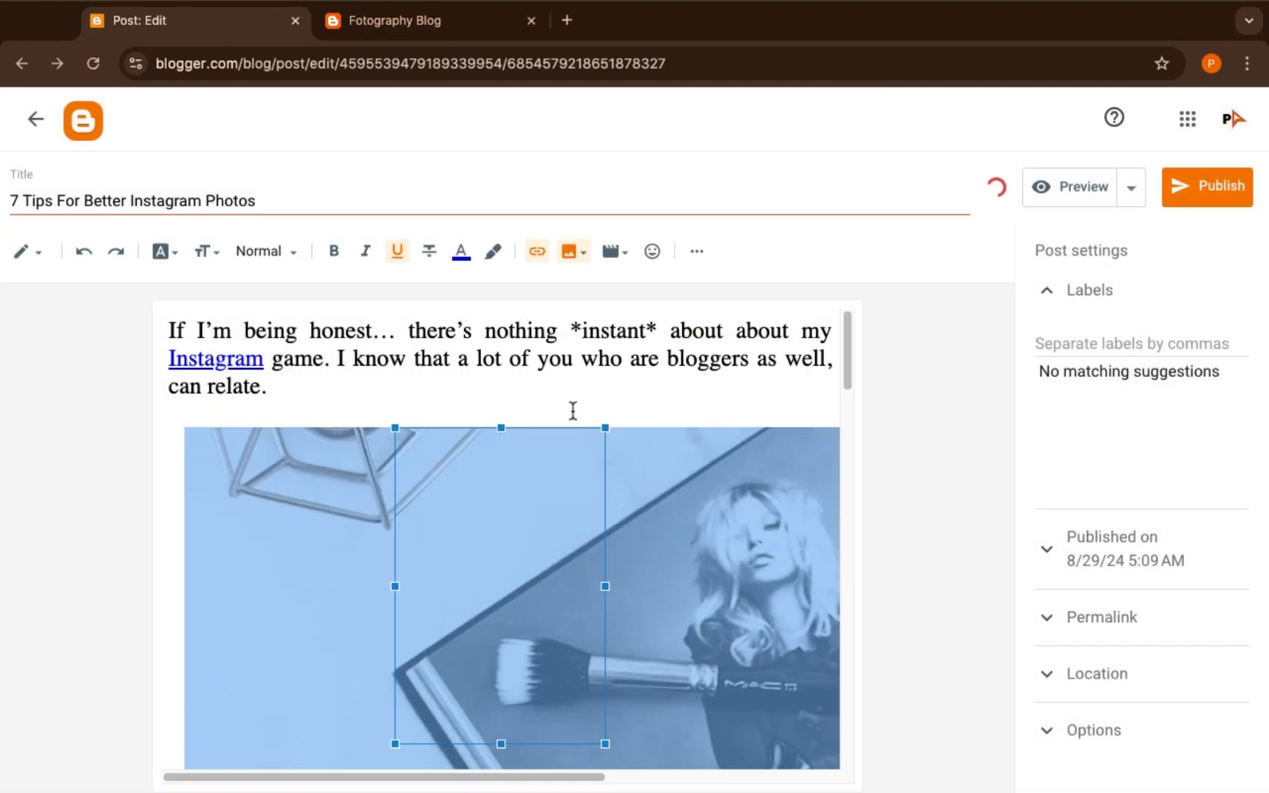
pyautogui.click(557, 378)
pyautogui.scroll(-10, 586, 603)
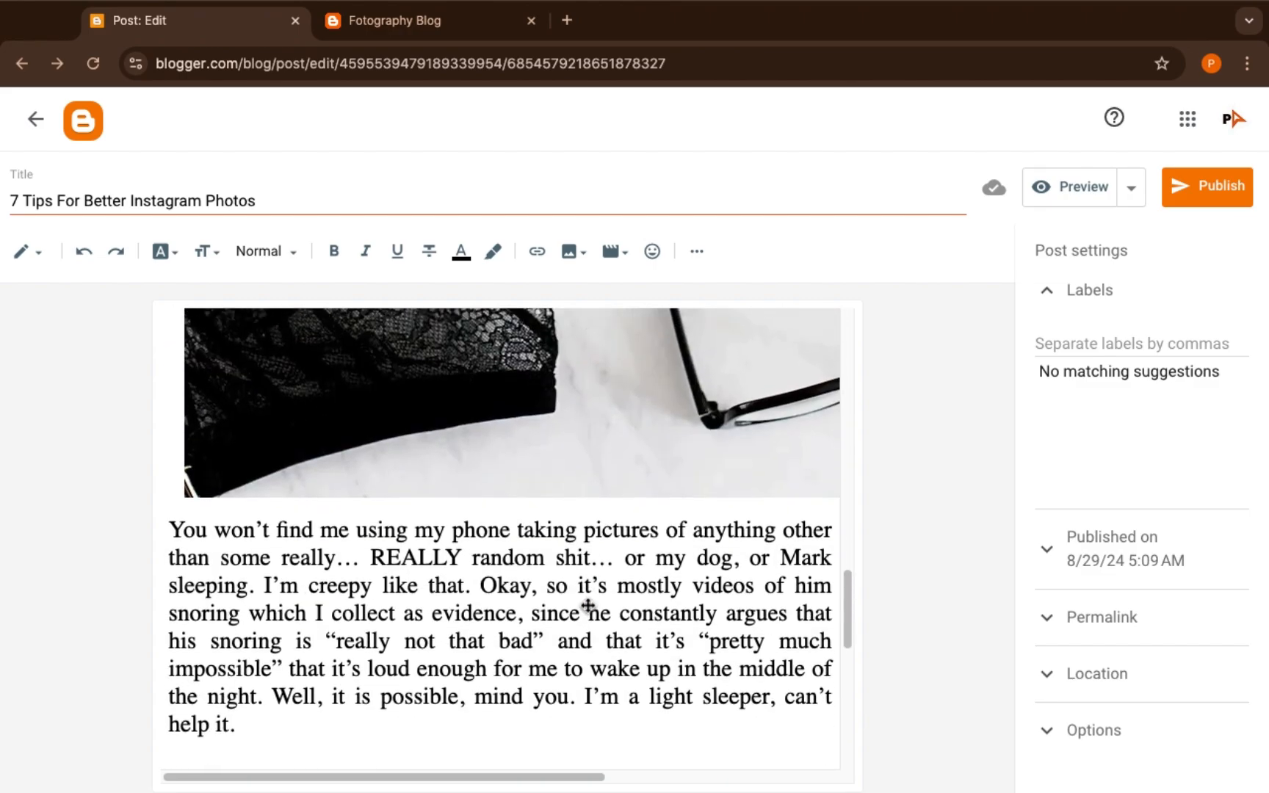
pyautogui.scroll(-5, 588, 604)
pyautogui.scroll(15, 587, 604)
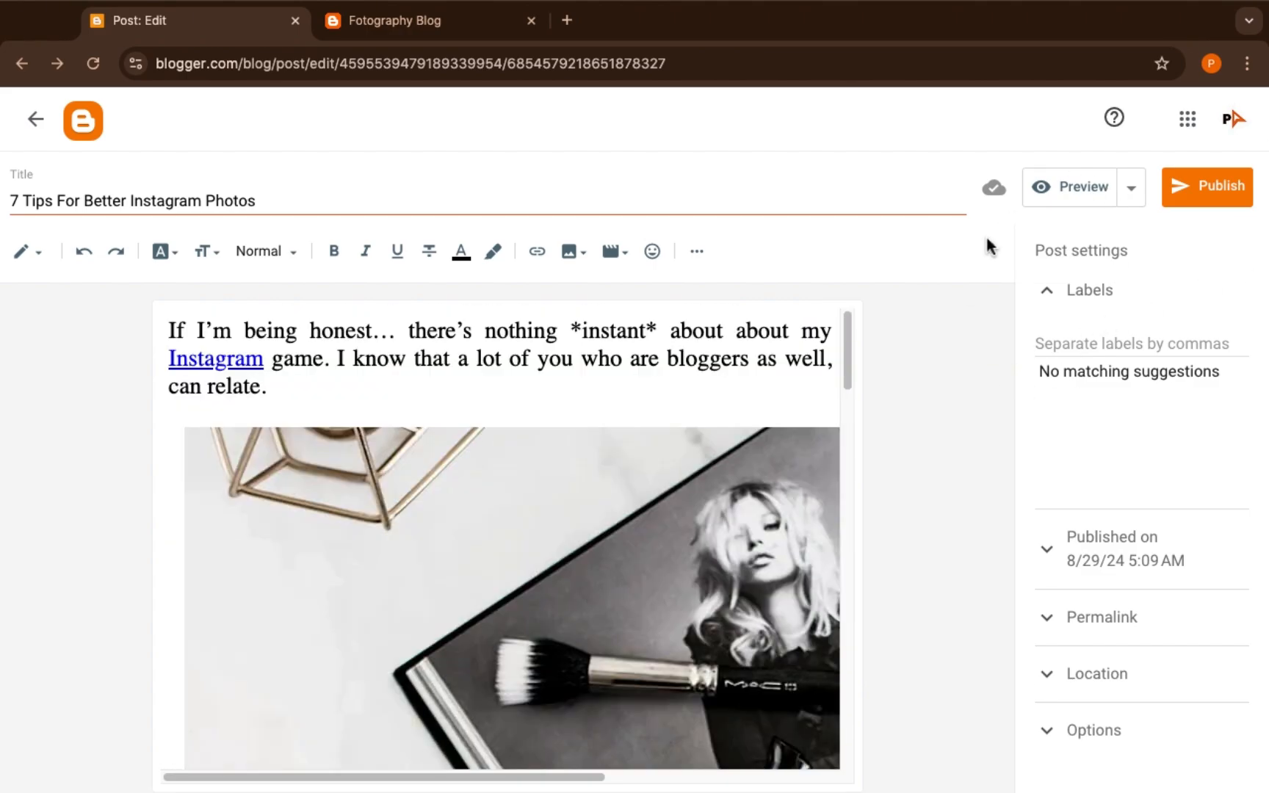
# - Add the label Instagram to the post
pyautogui.click(1069, 340)
pyautogui.write('Ins')
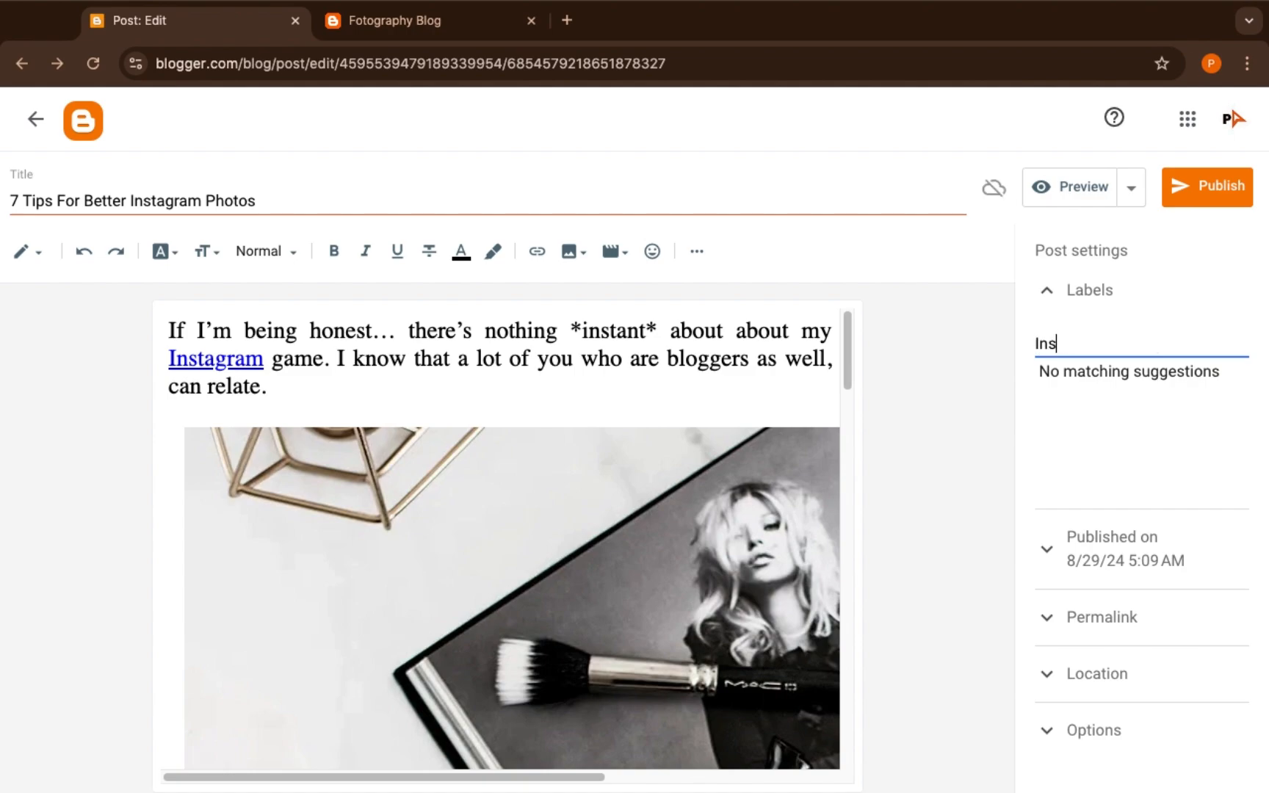
pyautogui.write('tagram')
pyautogui.click(610, 359)
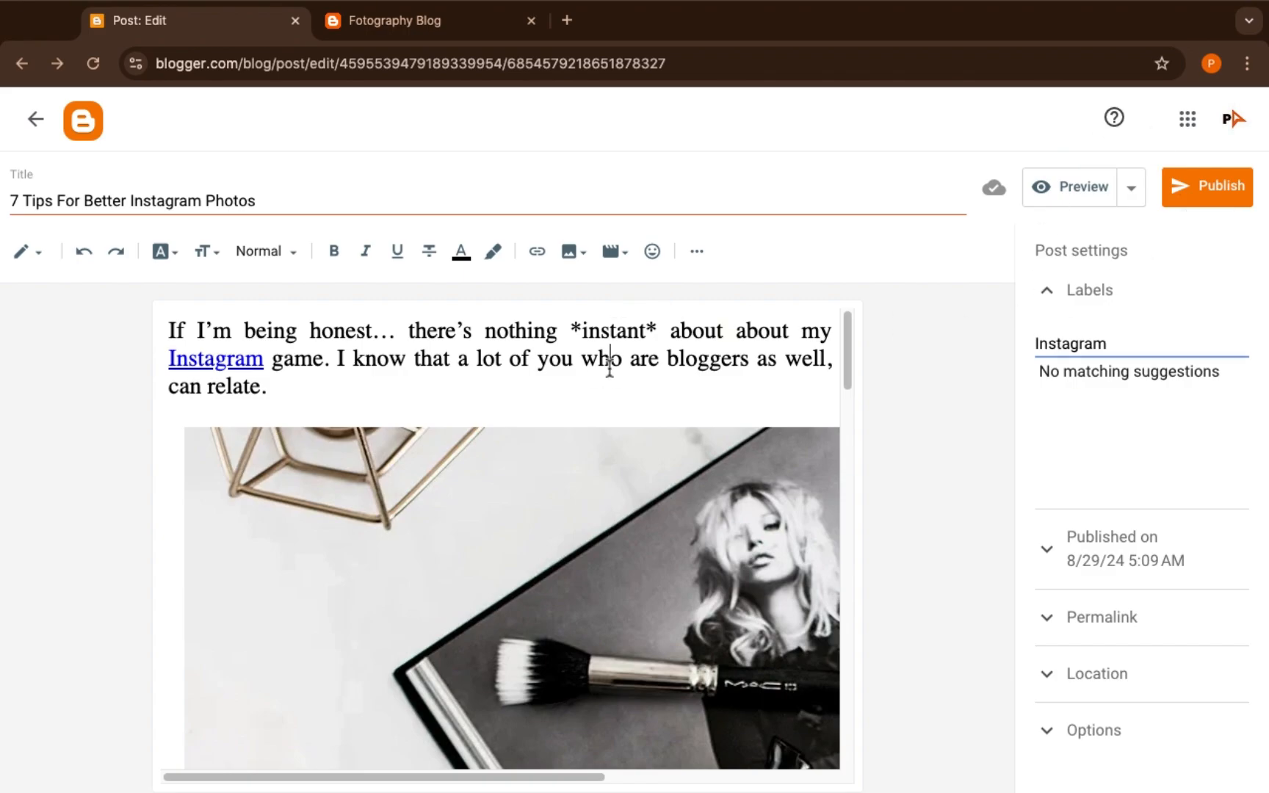
# - Publish the post to the blog and confirm the publication
pyautogui.scroll(-10, 558, 434)
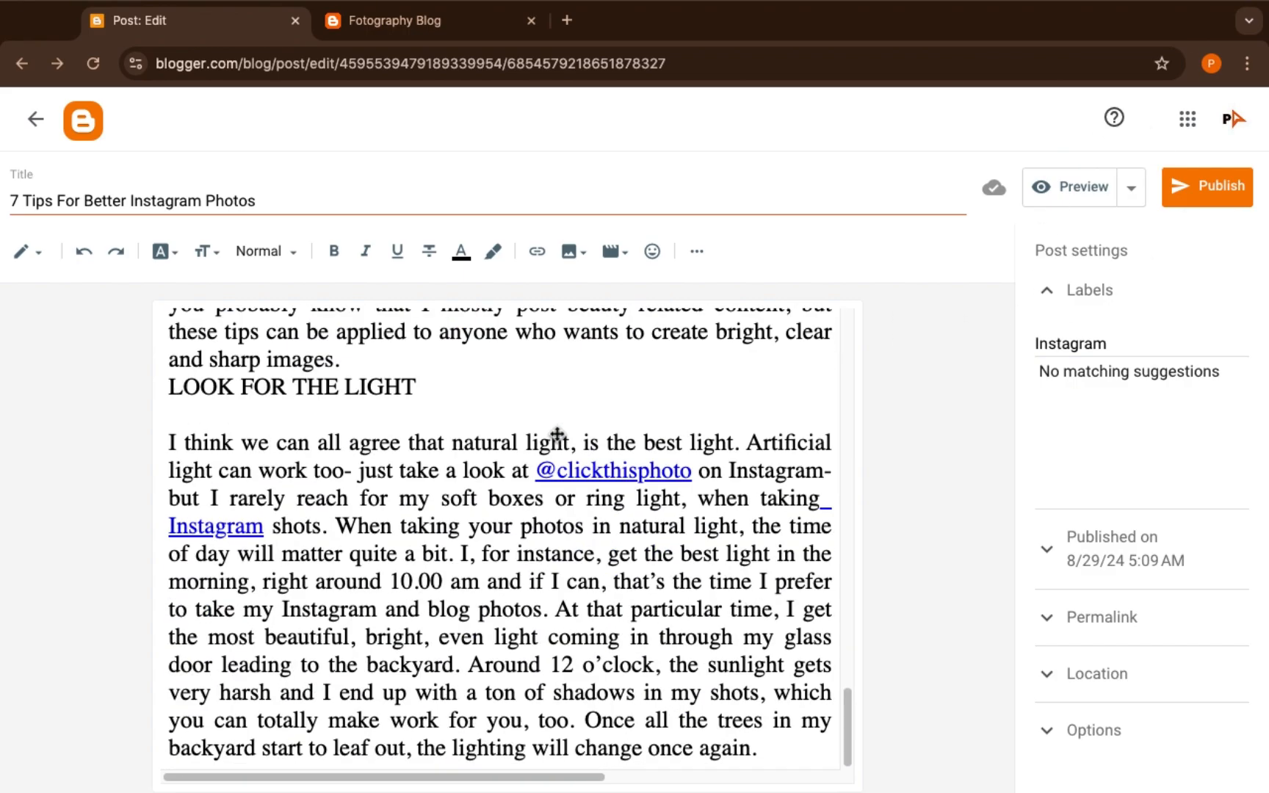
pyautogui.click(1215, 196)
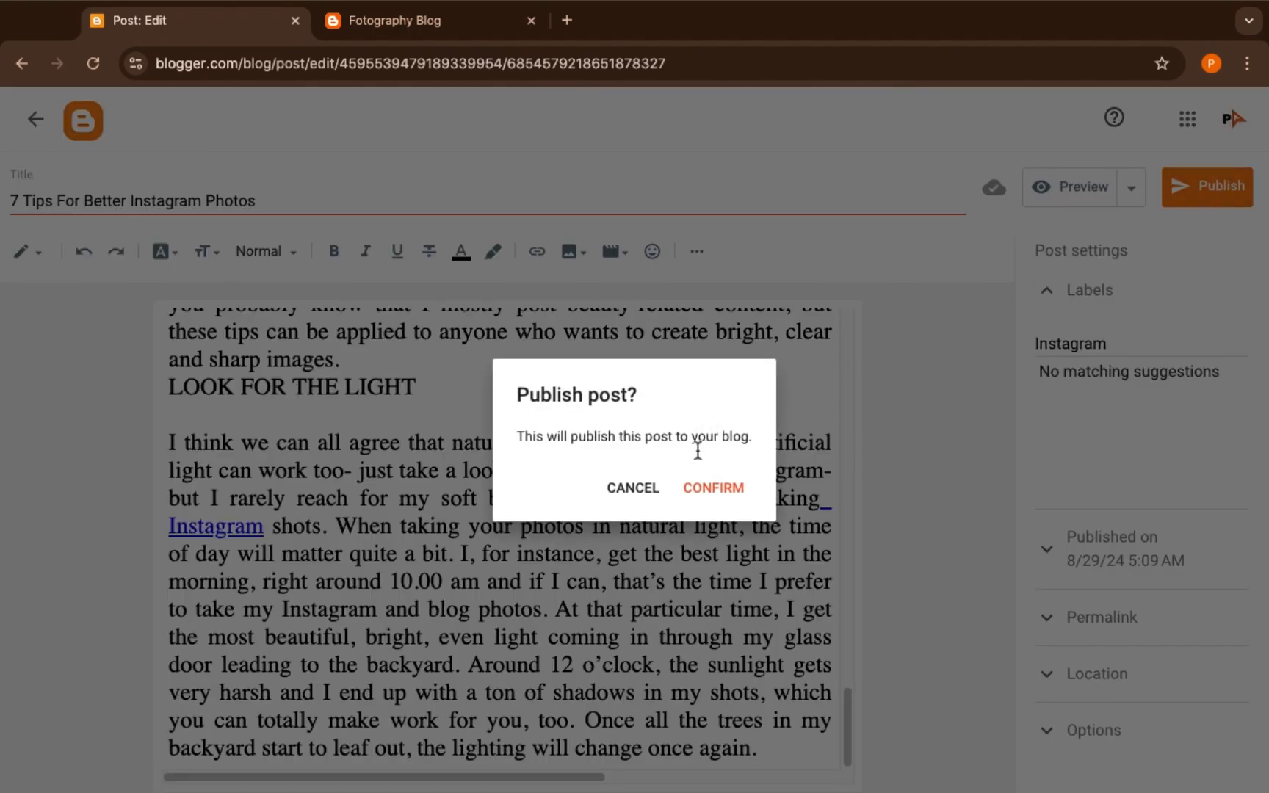
pyautogui.click(696, 489)
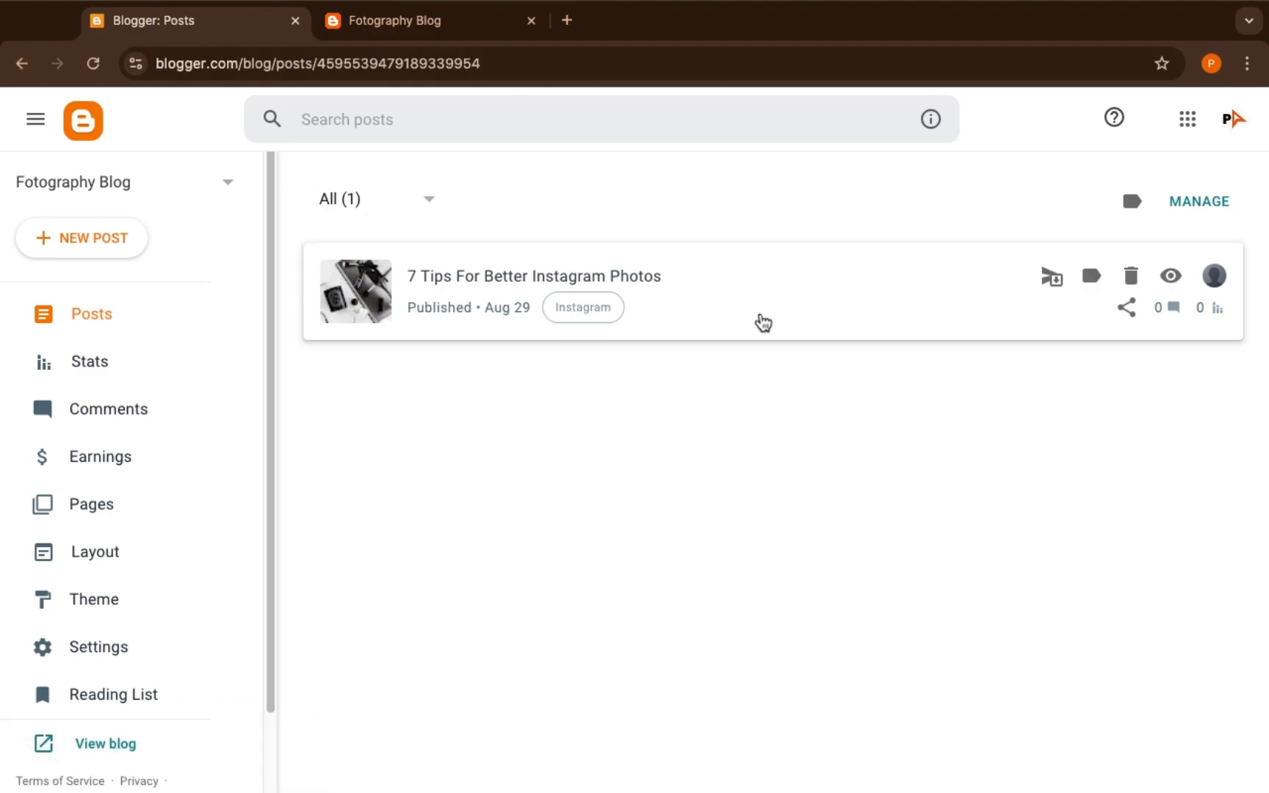
# - Reload the live Fotography Blog home page and examine the new post's image and excerpt there
pyautogui.click(437, 24)
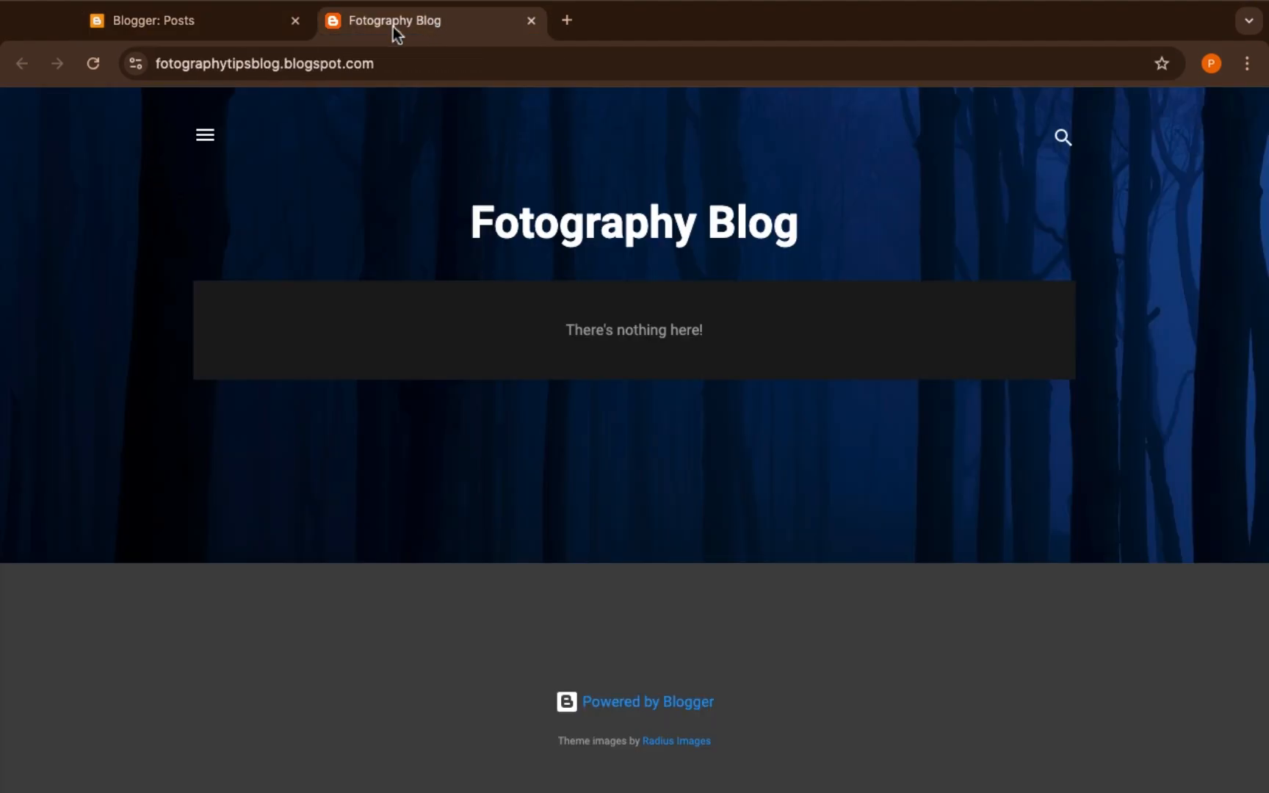
pyautogui.click(93, 64)
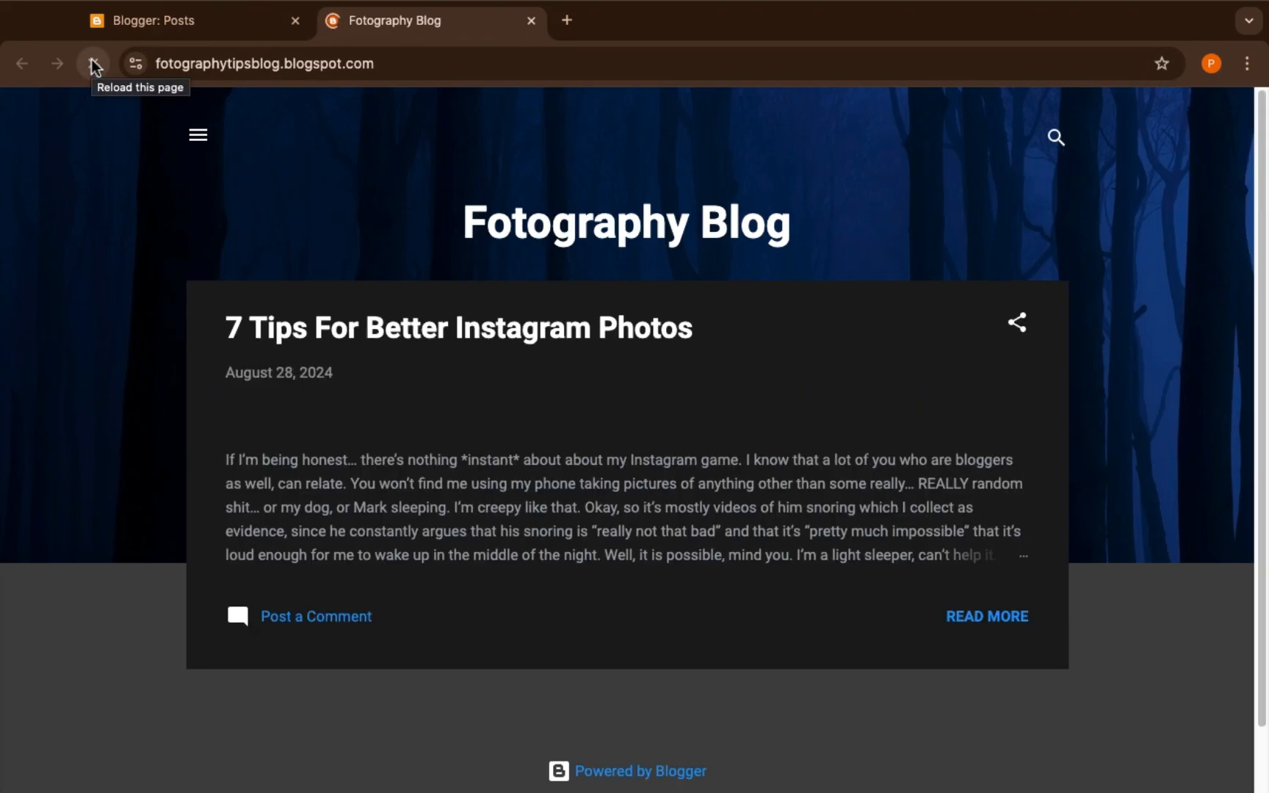
pyautogui.click(93, 64)
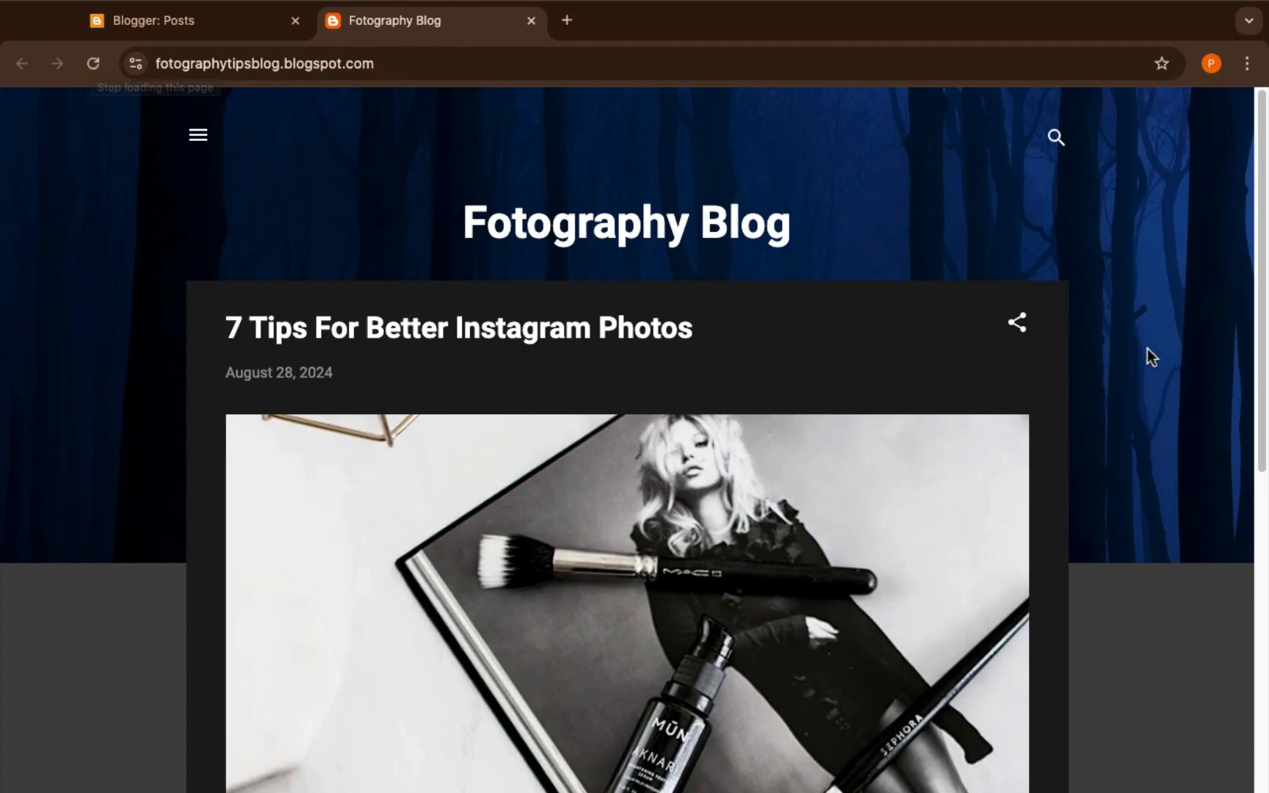
pyautogui.scroll(-9, 1147, 349)
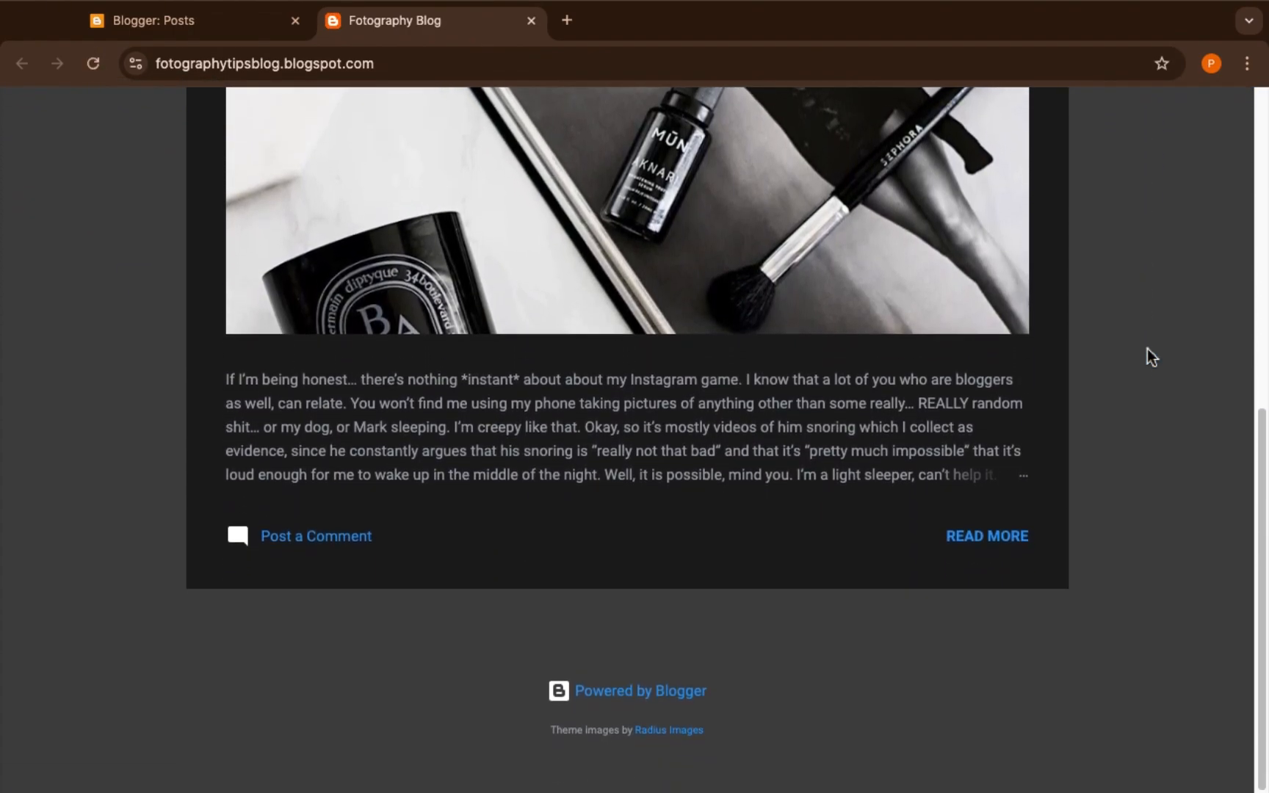
pyautogui.scroll(10, 1147, 348)
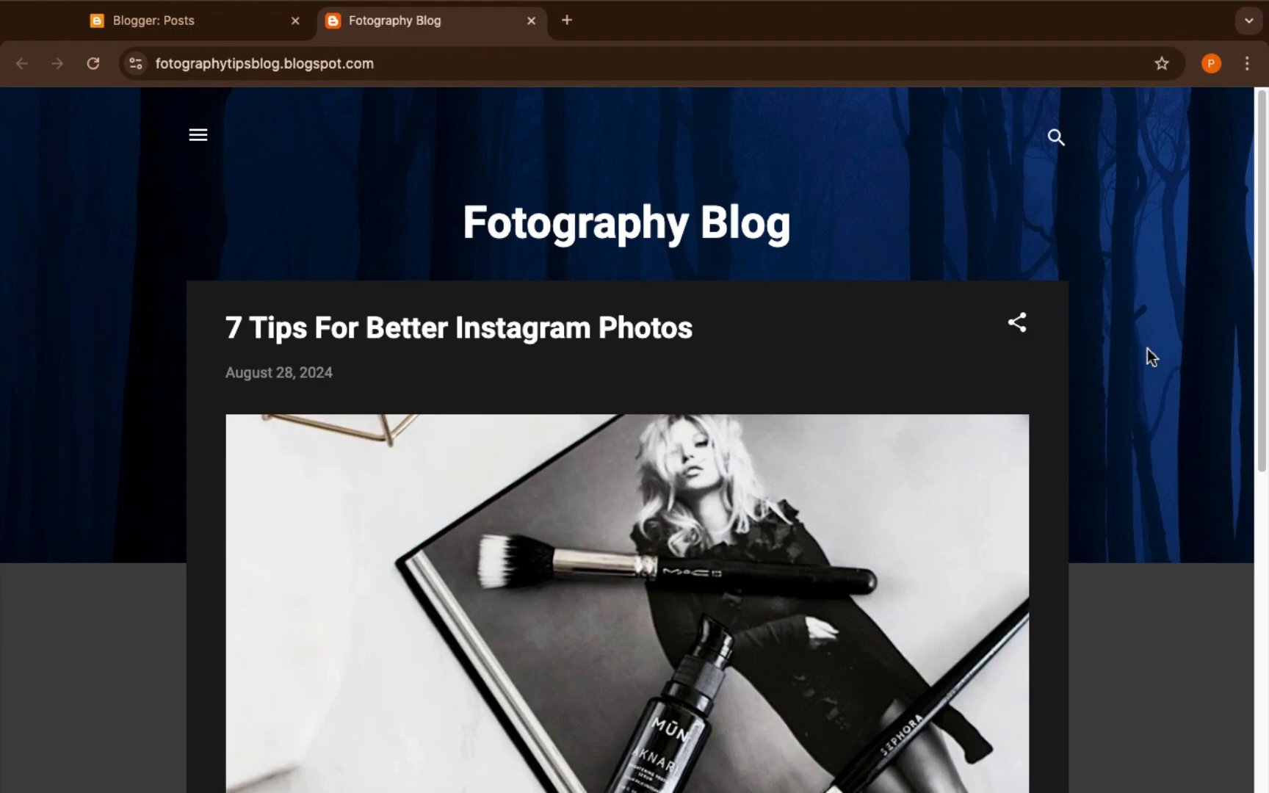
pyautogui.scroll(-9, 1146, 348)
pyautogui.scroll(9, 1146, 348)
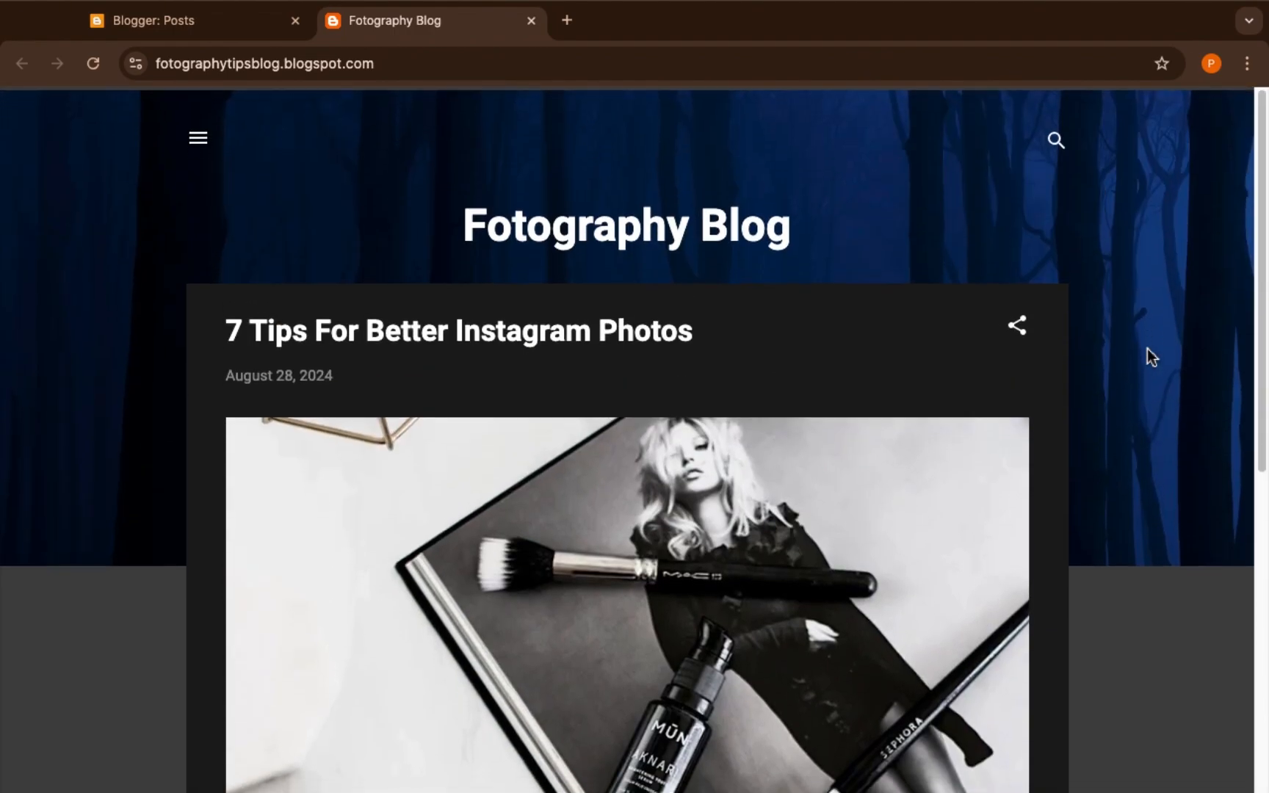
pyautogui.scroll(-2, 1147, 348)
pyautogui.scroll(2, 1147, 349)
pyautogui.scroll(-6, 1147, 349)
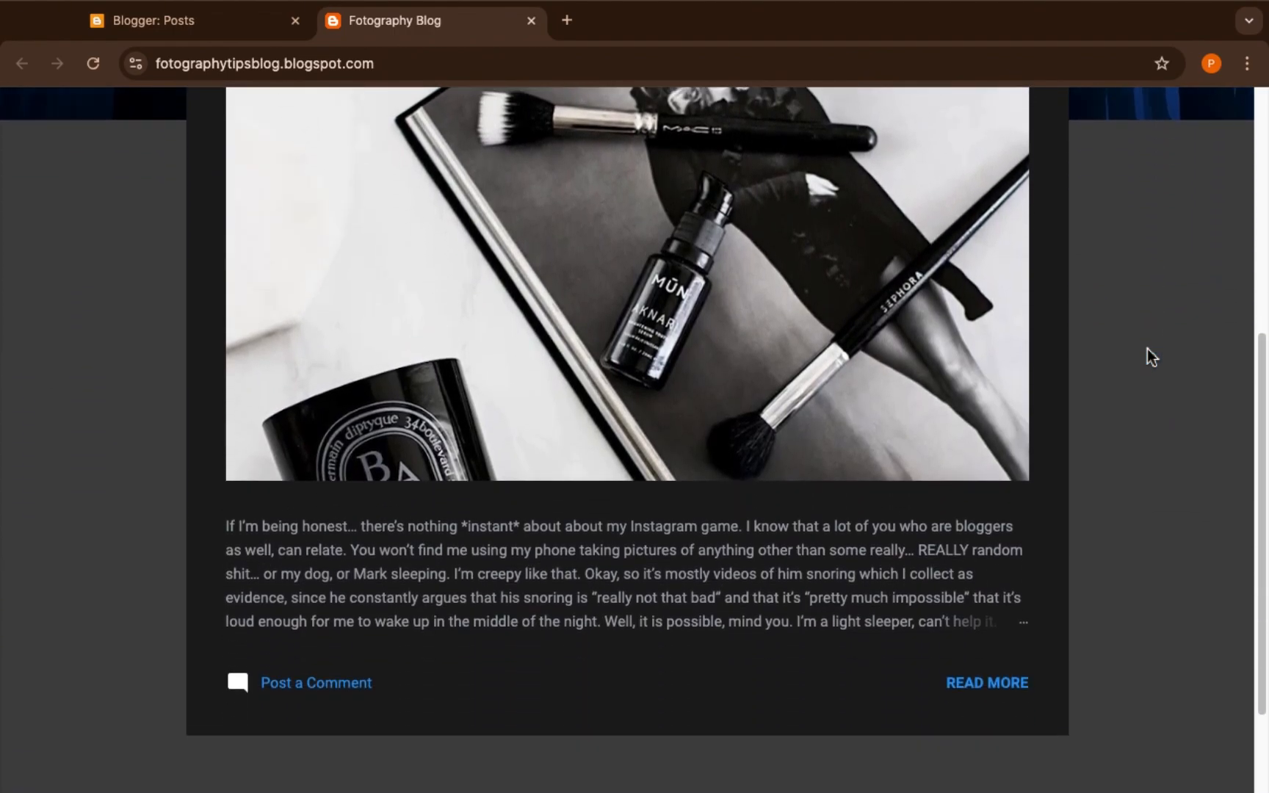
pyautogui.scroll(-2, 1147, 349)
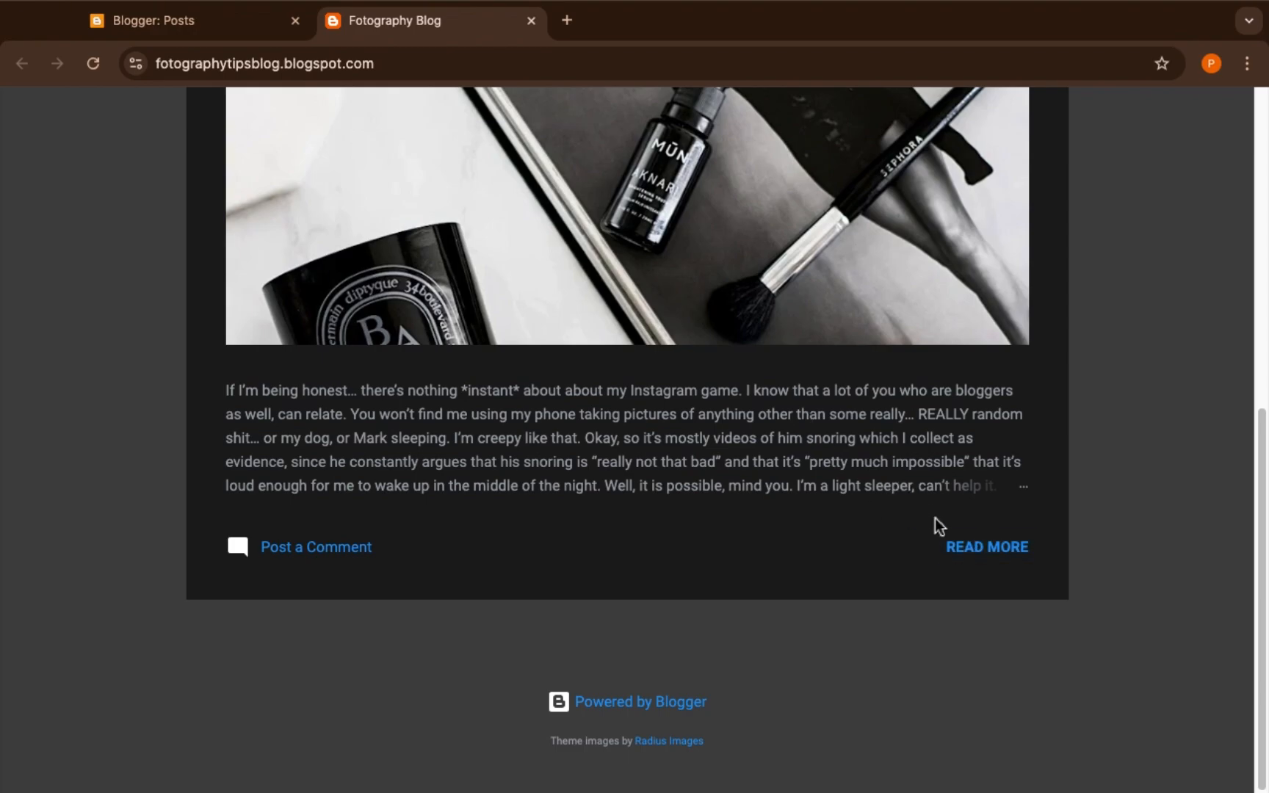
# - Open the full 7 Tips For Better Instagram Photos post on the live blog and examine its image and text
pyautogui.click(974, 553)
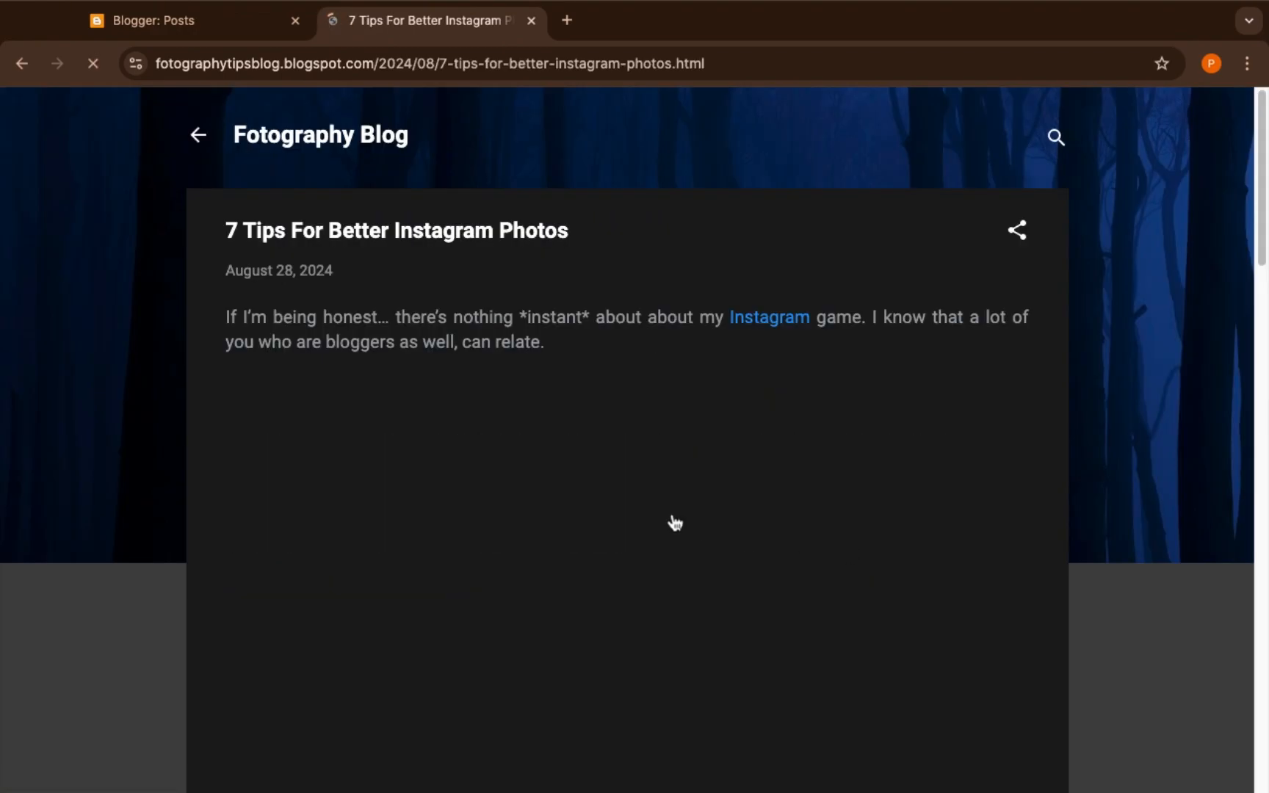
pyautogui.scroll(-5, 670, 521)
pyautogui.scroll(-15, 665, 510)
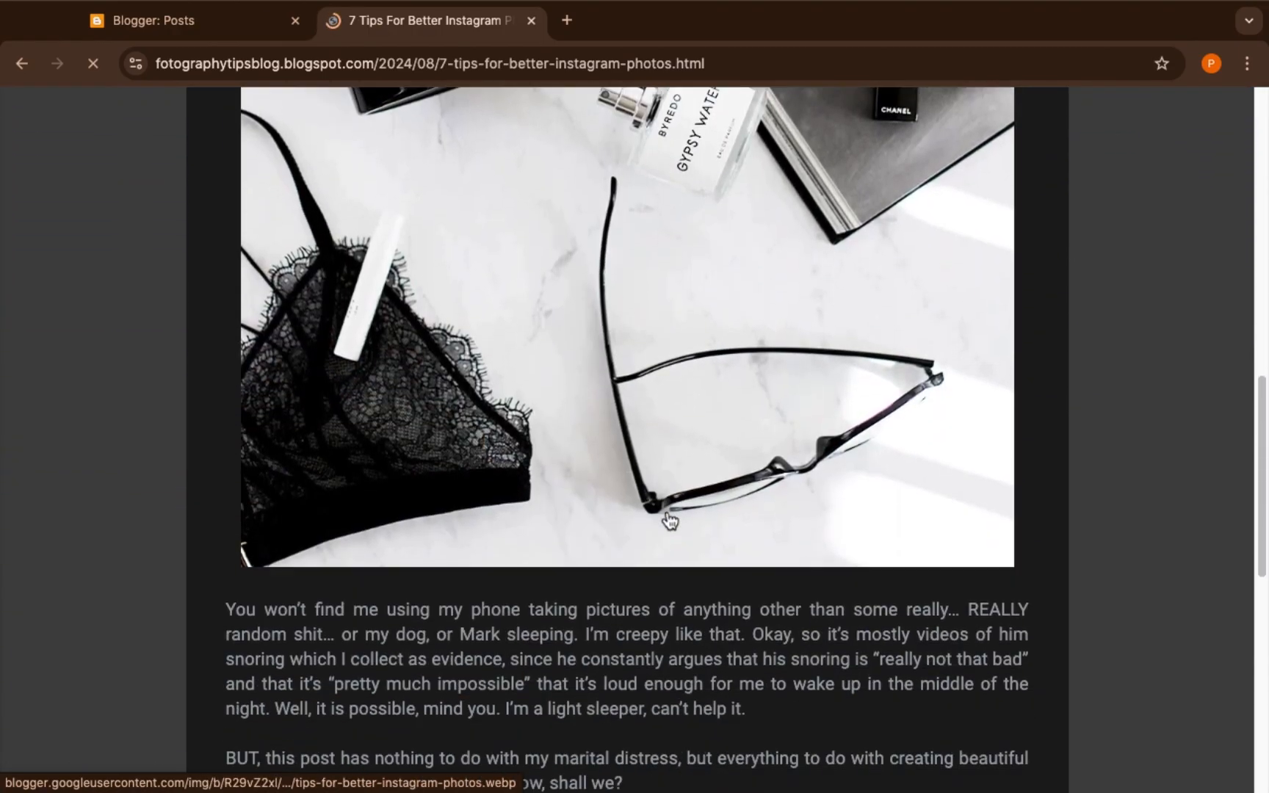
pyautogui.scroll(3, 666, 510)
pyautogui.scroll(15, 665, 510)
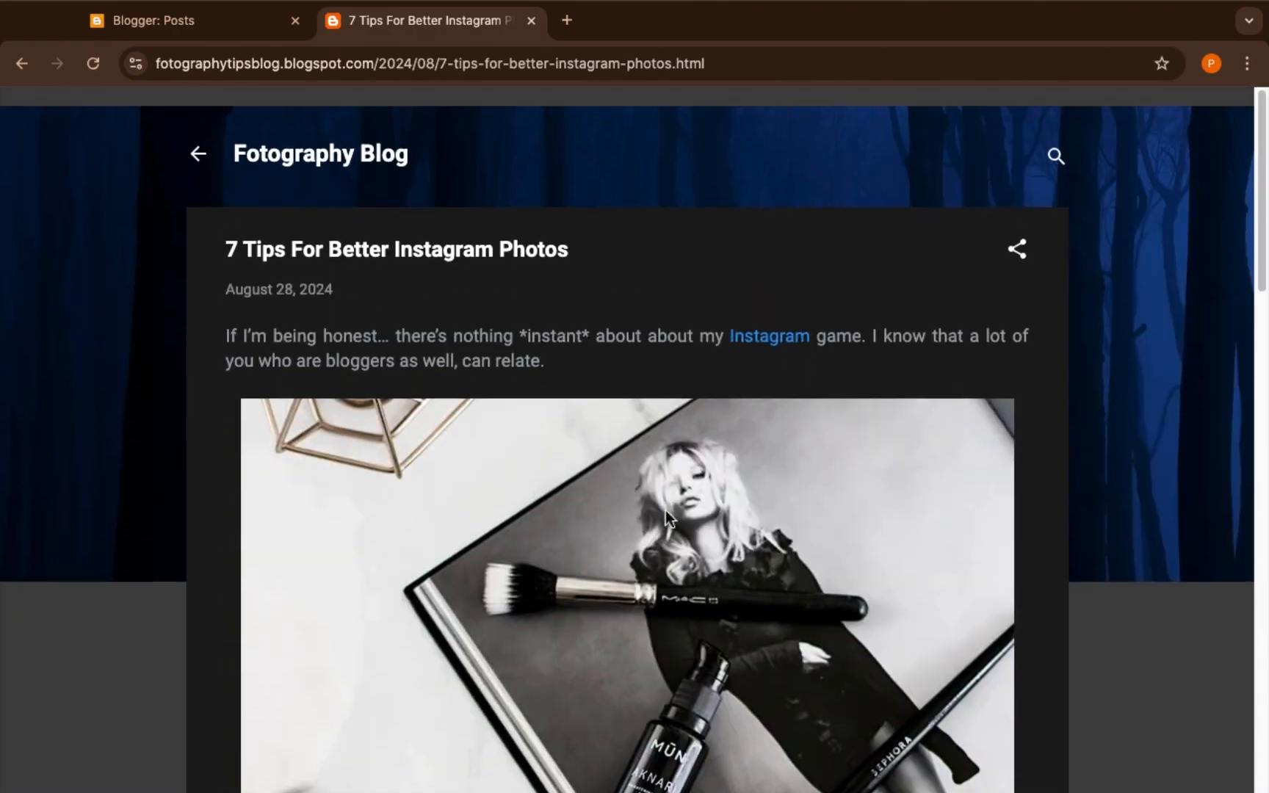
# - Try out the comment field below the post with the text nbfkjhh and look over the post's content again
pyautogui.scroll(-18, 666, 510)
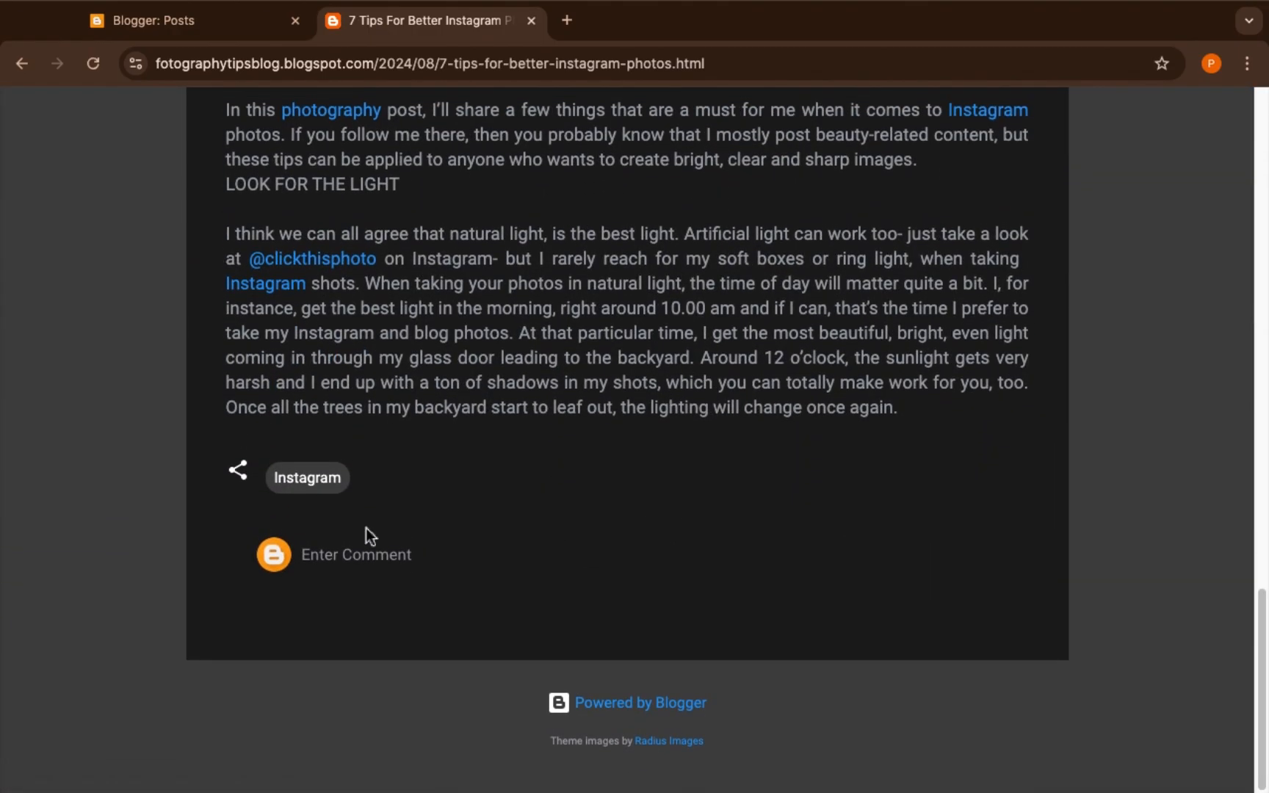
pyautogui.click(389, 551)
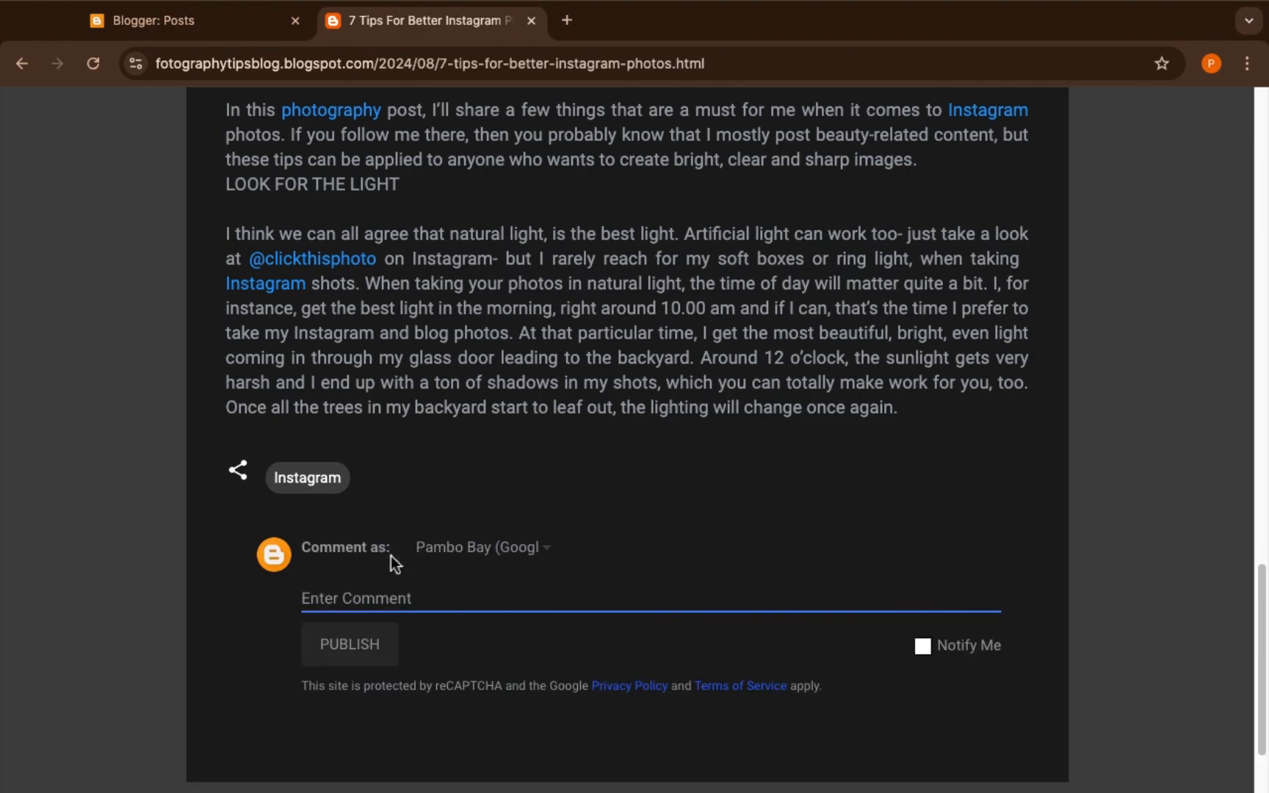
pyautogui.write('nbfkjhh')
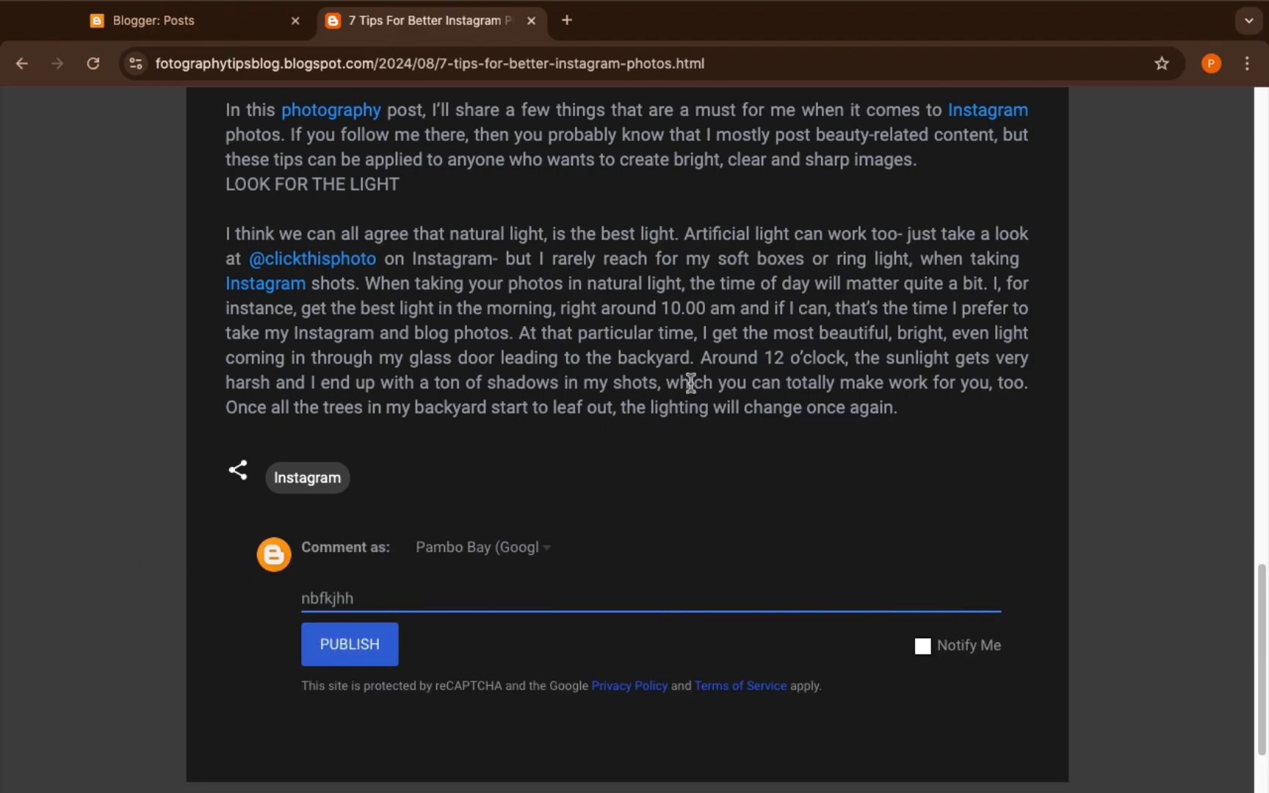
pyautogui.scroll(10, 690, 382)
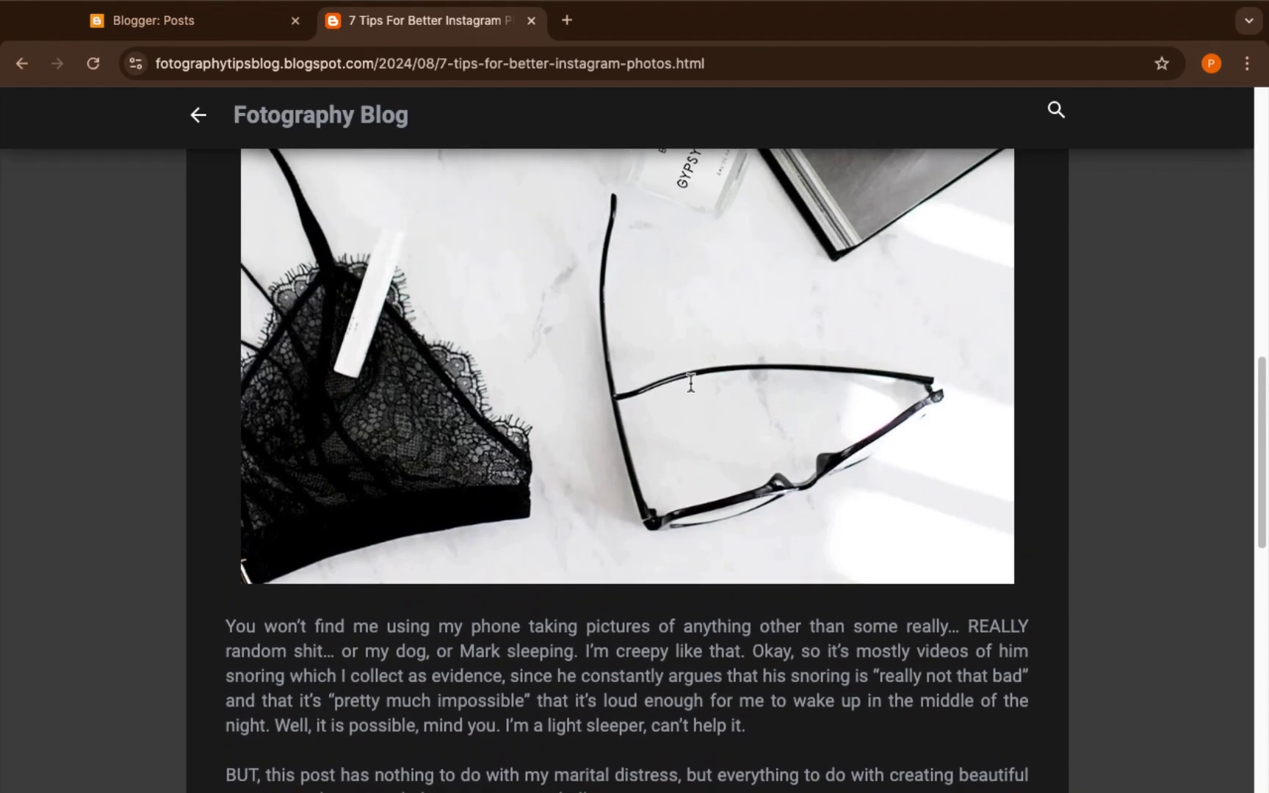
pyautogui.scroll(-12, 694, 390)
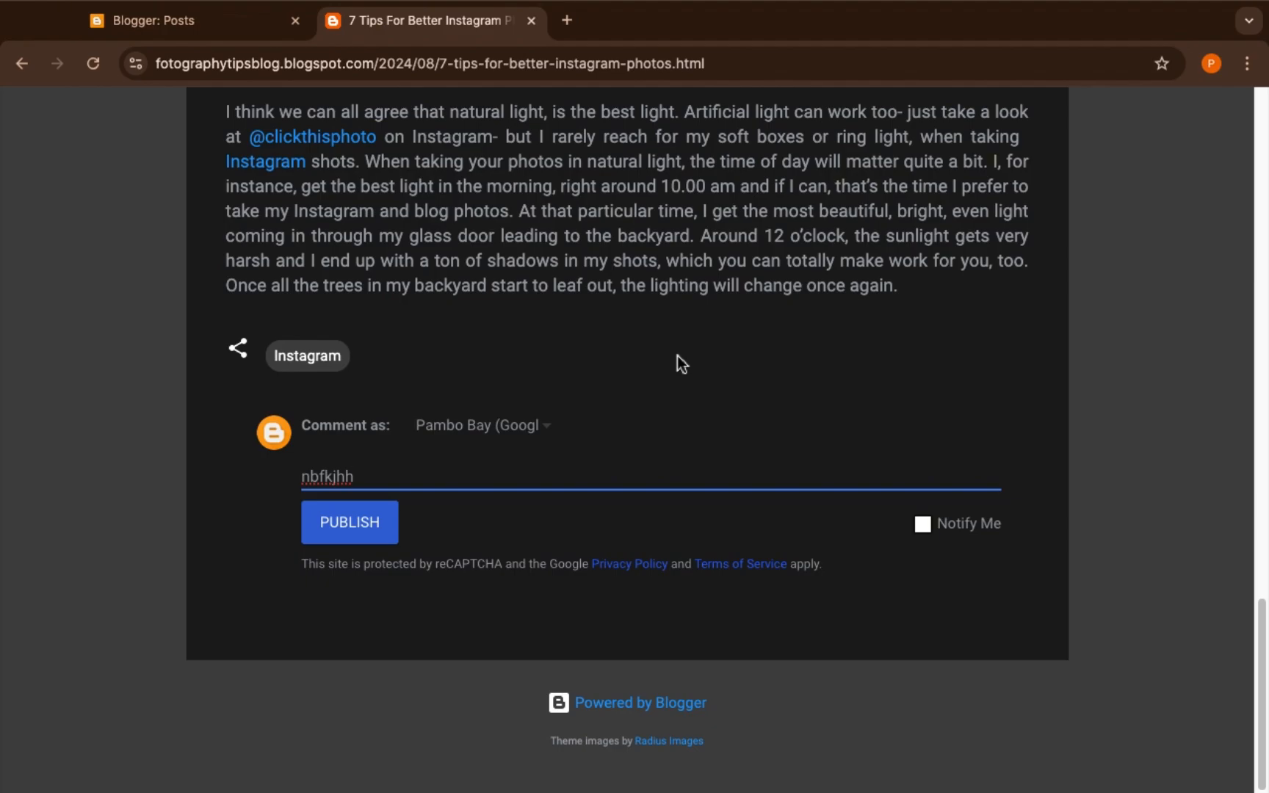
# - Open the blog's search field from the header of the post page and close it without searching
pyautogui.scroll(8, 677, 356)
pyautogui.scroll(12, 677, 356)
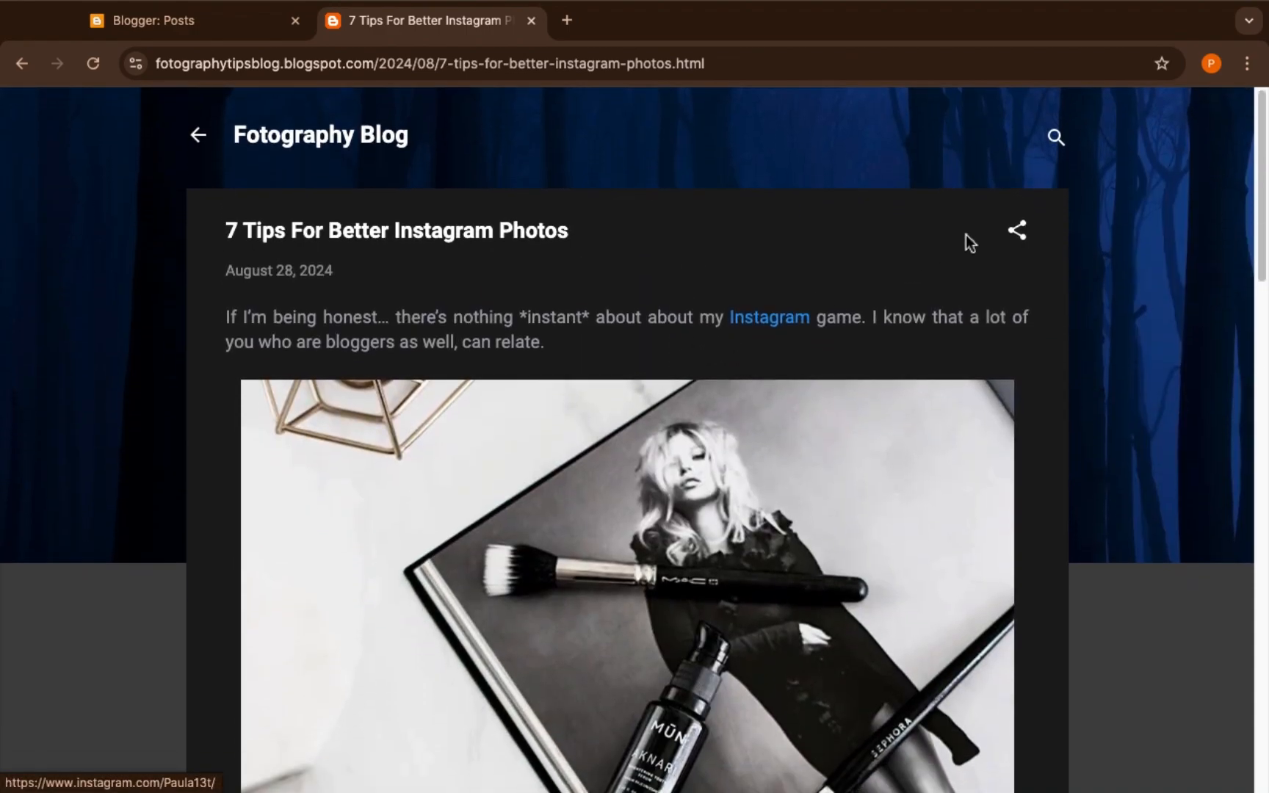
pyautogui.click(1061, 138)
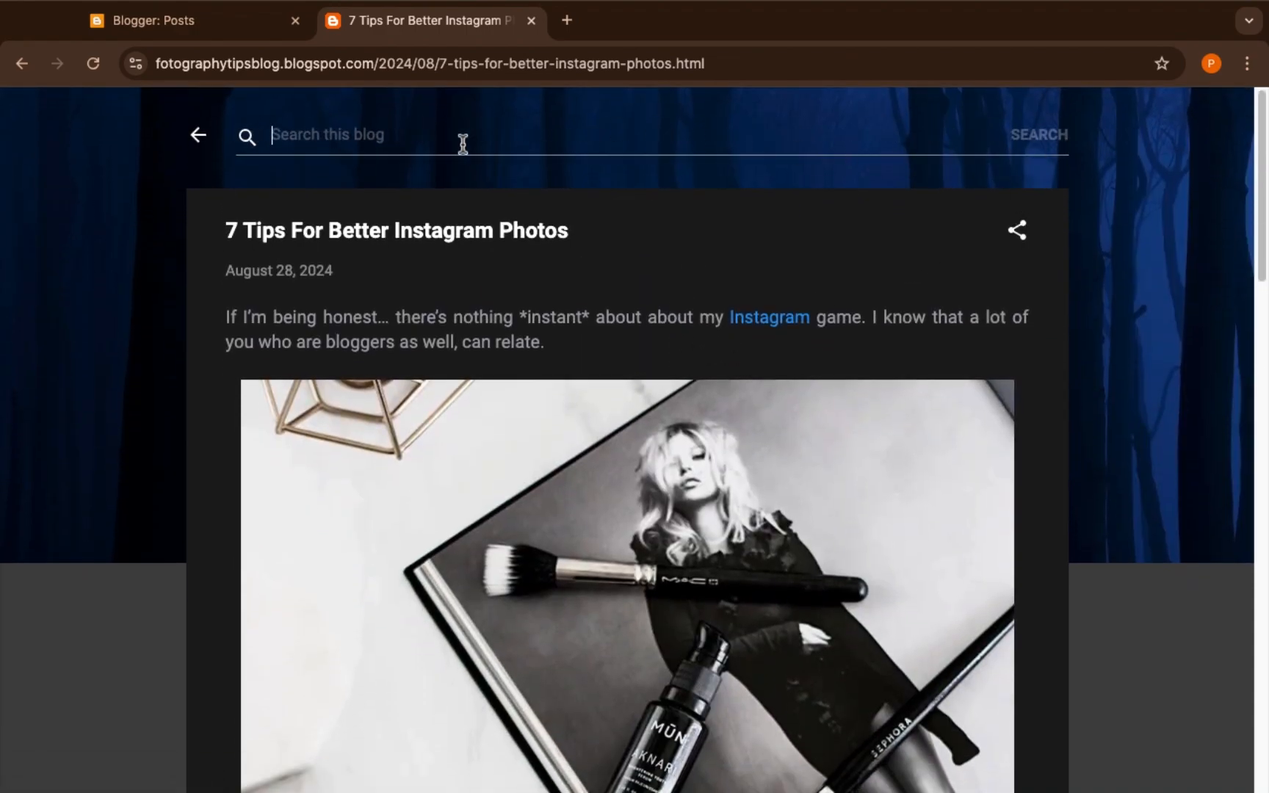
pyautogui.click(201, 144)
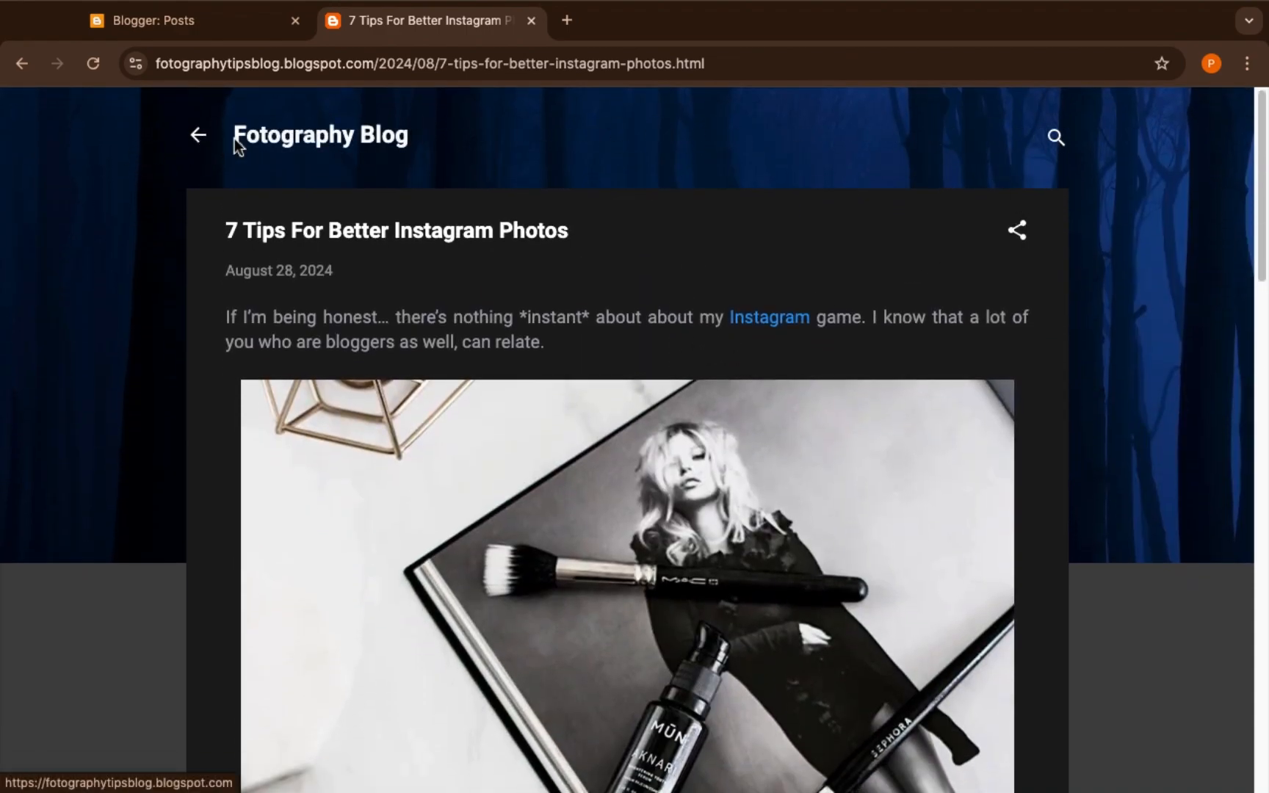
# - Return to the Fotography Blog home page and examine its profile, archive and labels sidebar and the post preview
pyautogui.click(269, 150)
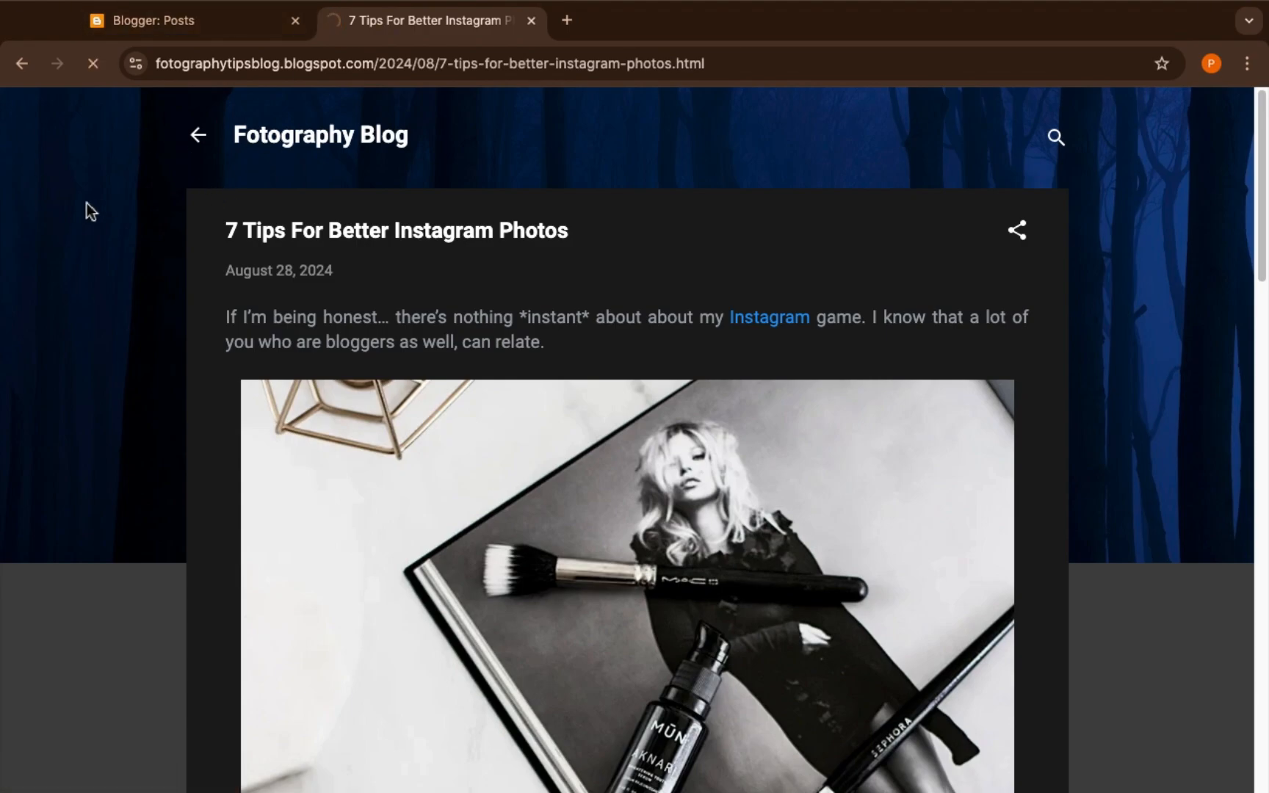
pyautogui.click(198, 137)
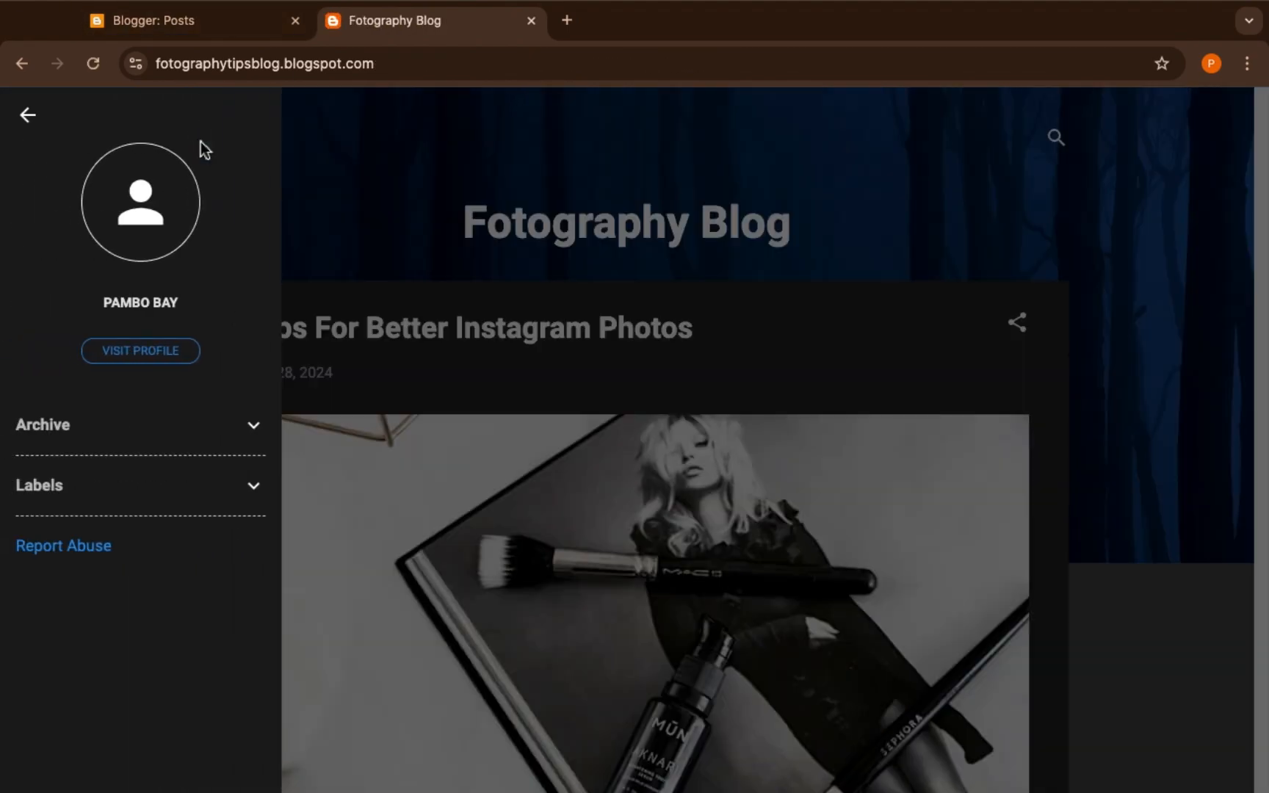
pyautogui.click(28, 116)
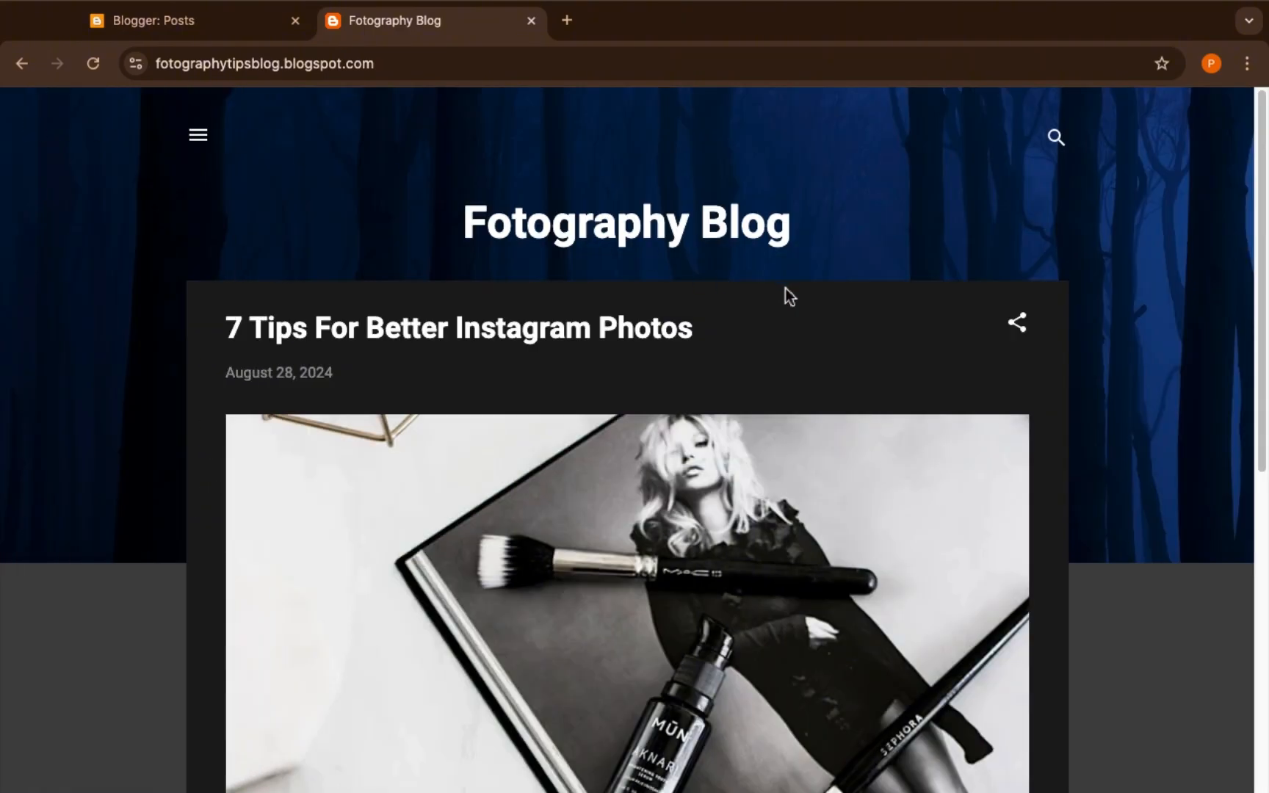
pyautogui.scroll(-10, 786, 289)
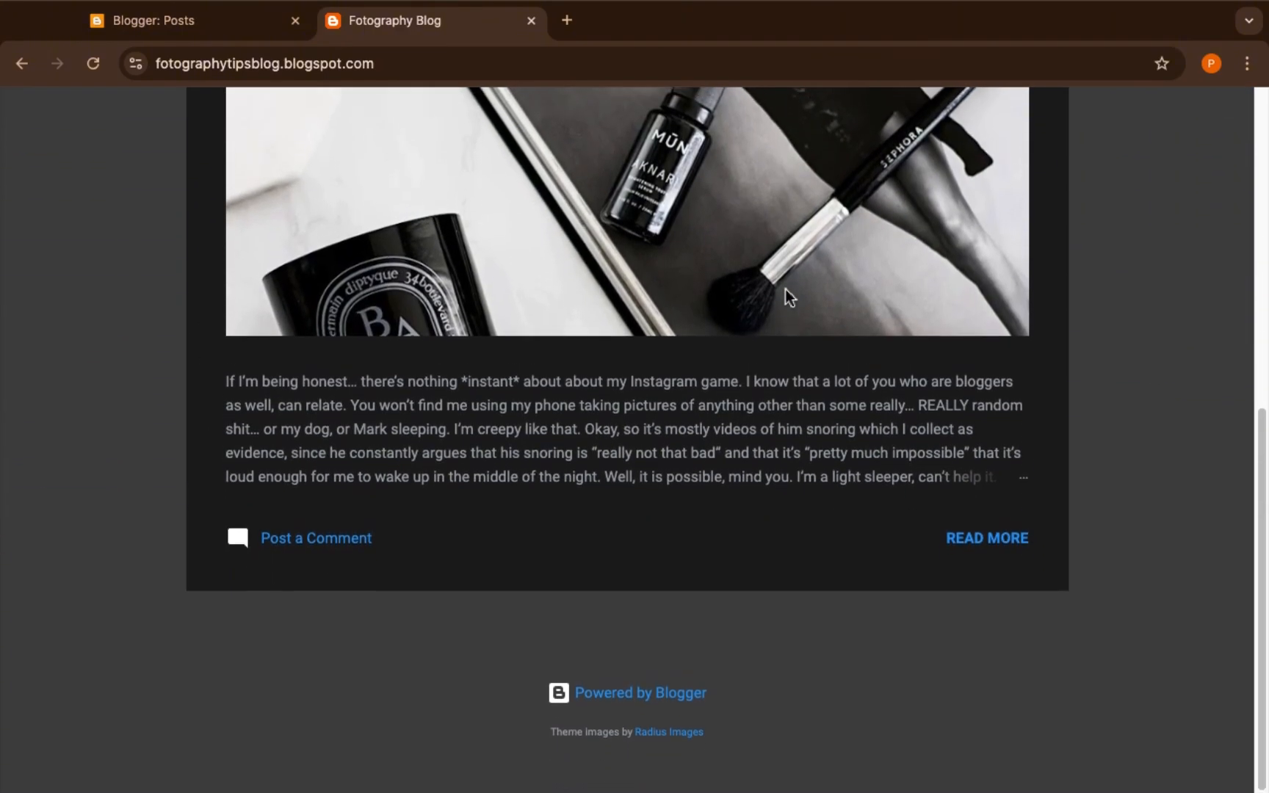
pyautogui.scroll(10, 787, 289)
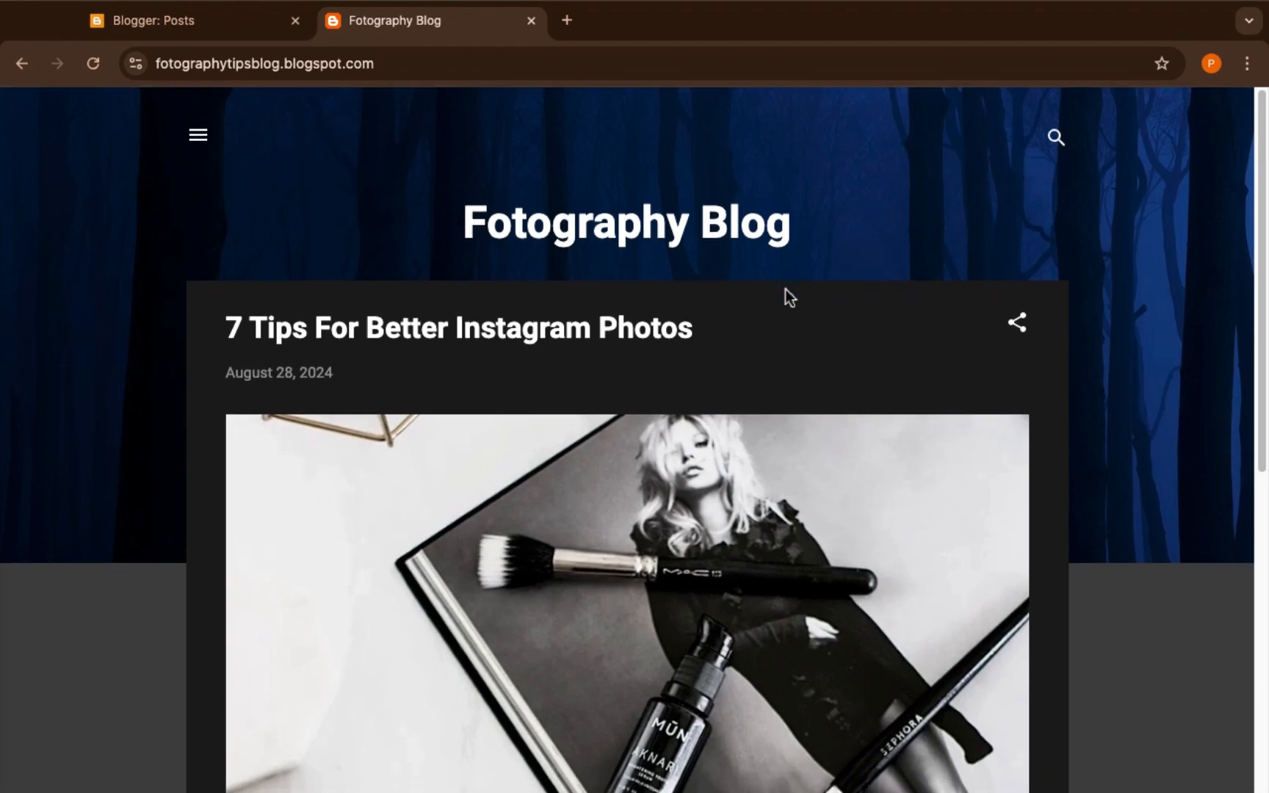